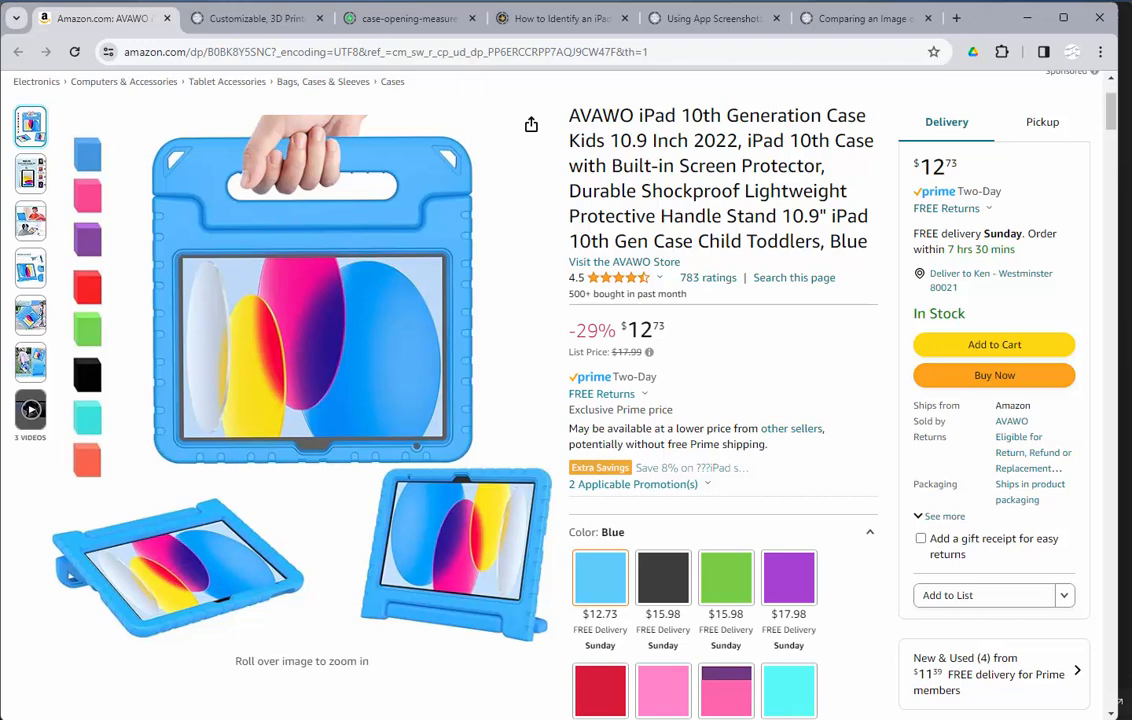
Switch to OpenSCAD and create a new parameter set named "iPad 10 TC WP 60, Kids Case".
left_click(258, 26)
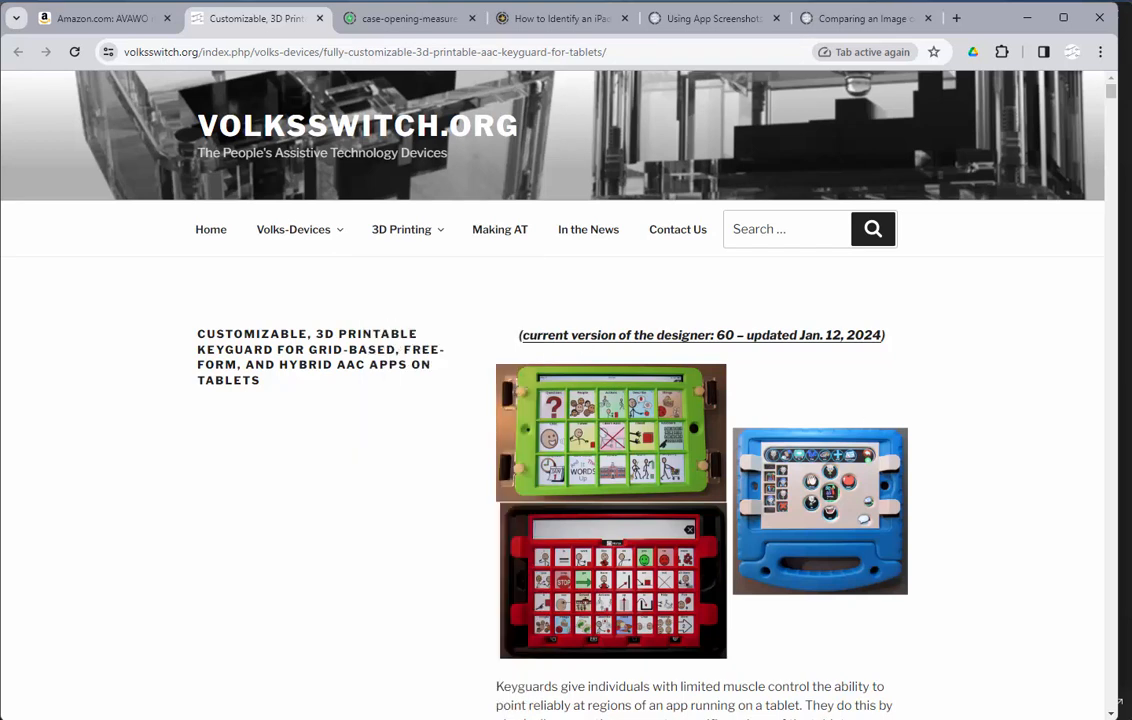
key("alt+Tab")
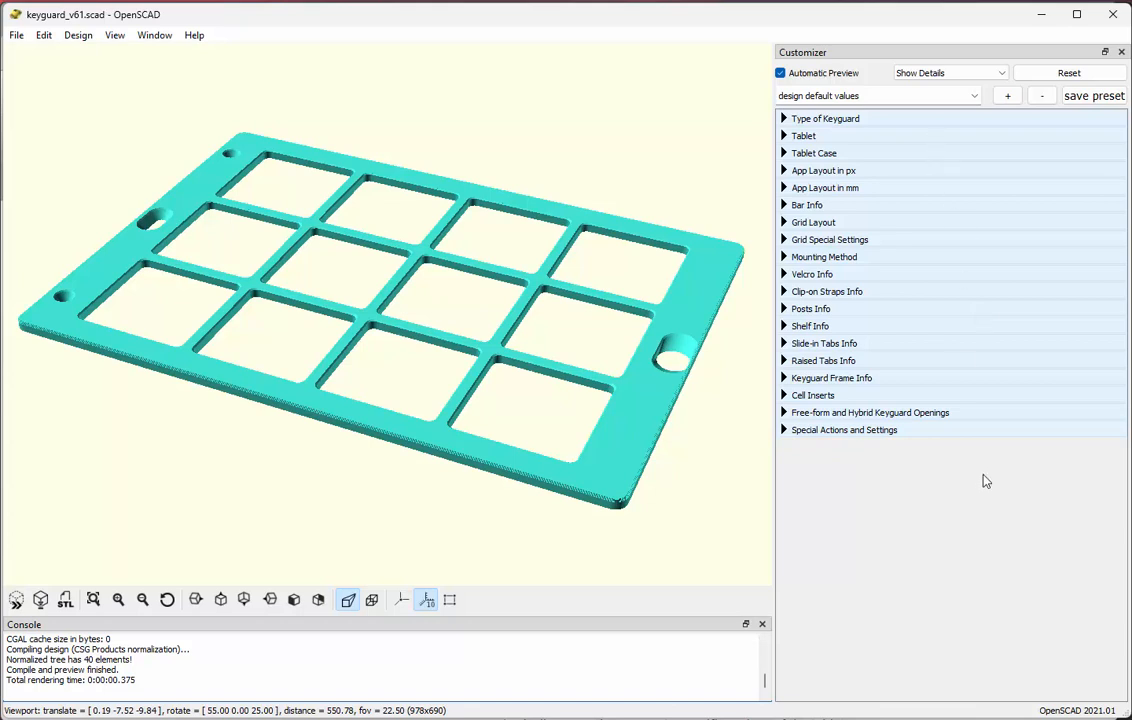
left_click(1009, 98)
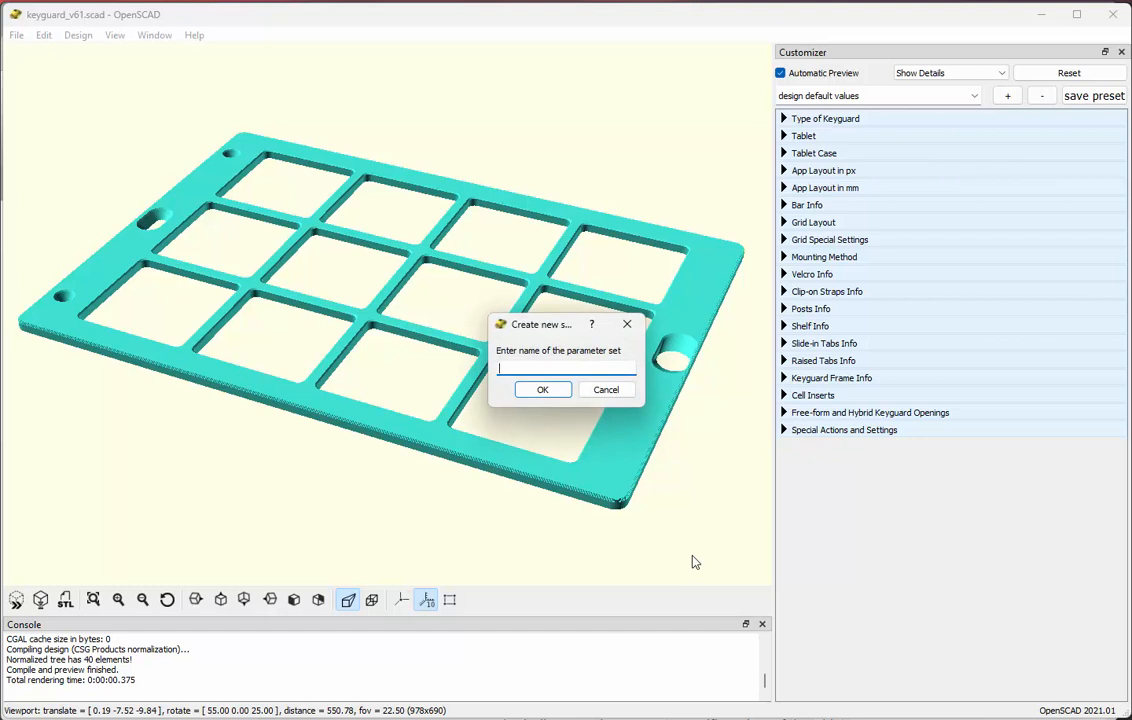
type("iPad 10 TC WP 60, Kids Case")
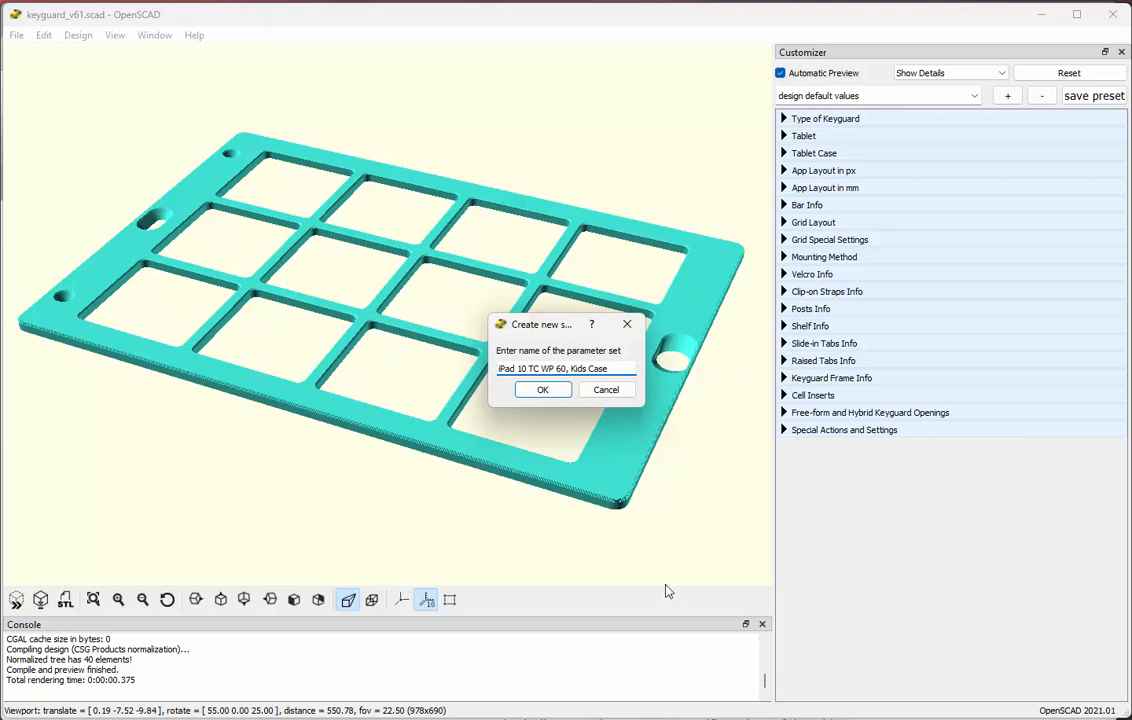
left_click(543, 390)
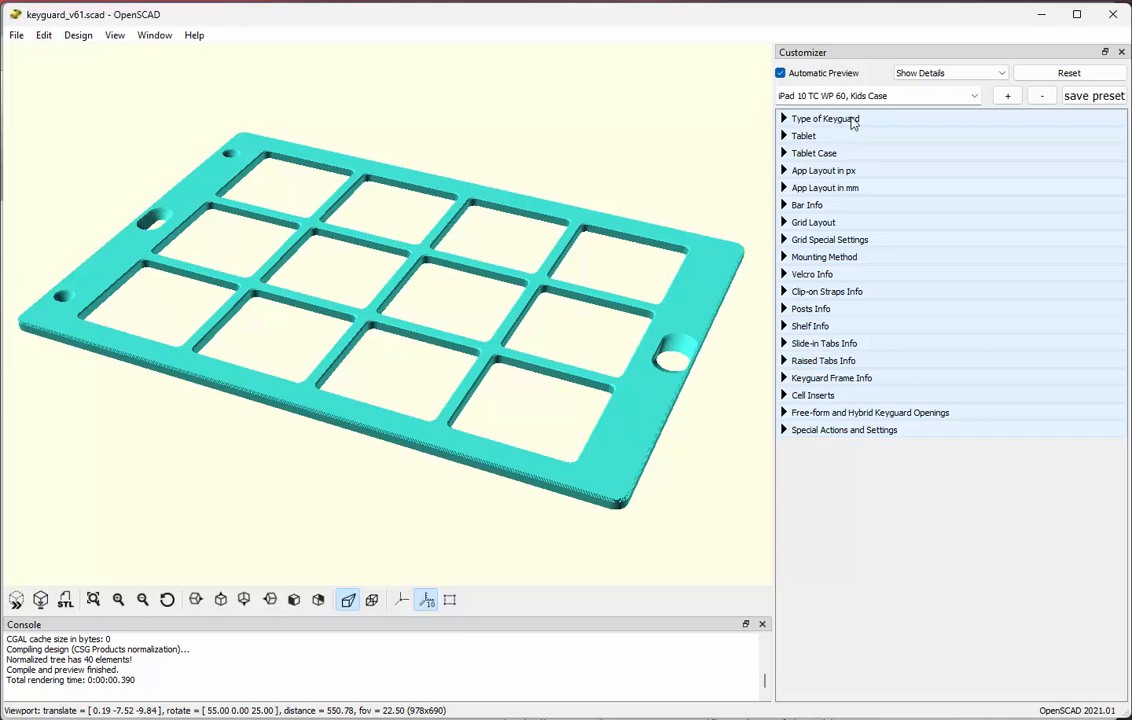
Choose 3D-Printed as the type of keyguard and close that settings group.
left_click(785, 119)
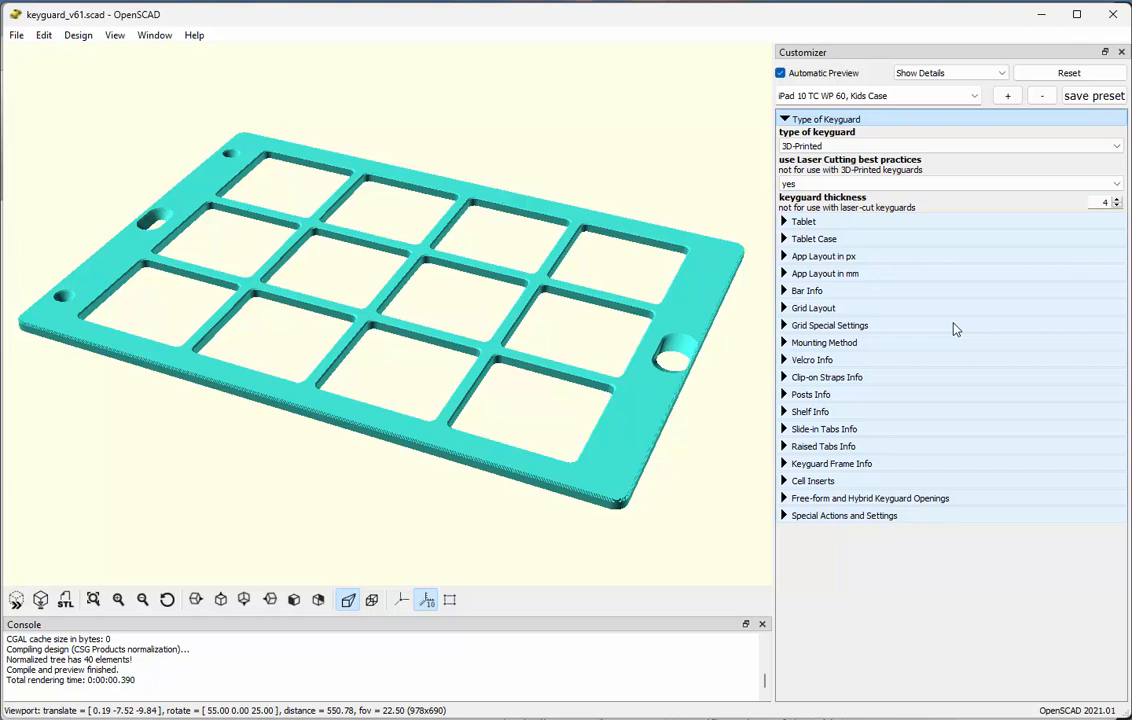
left_click(806, 148)
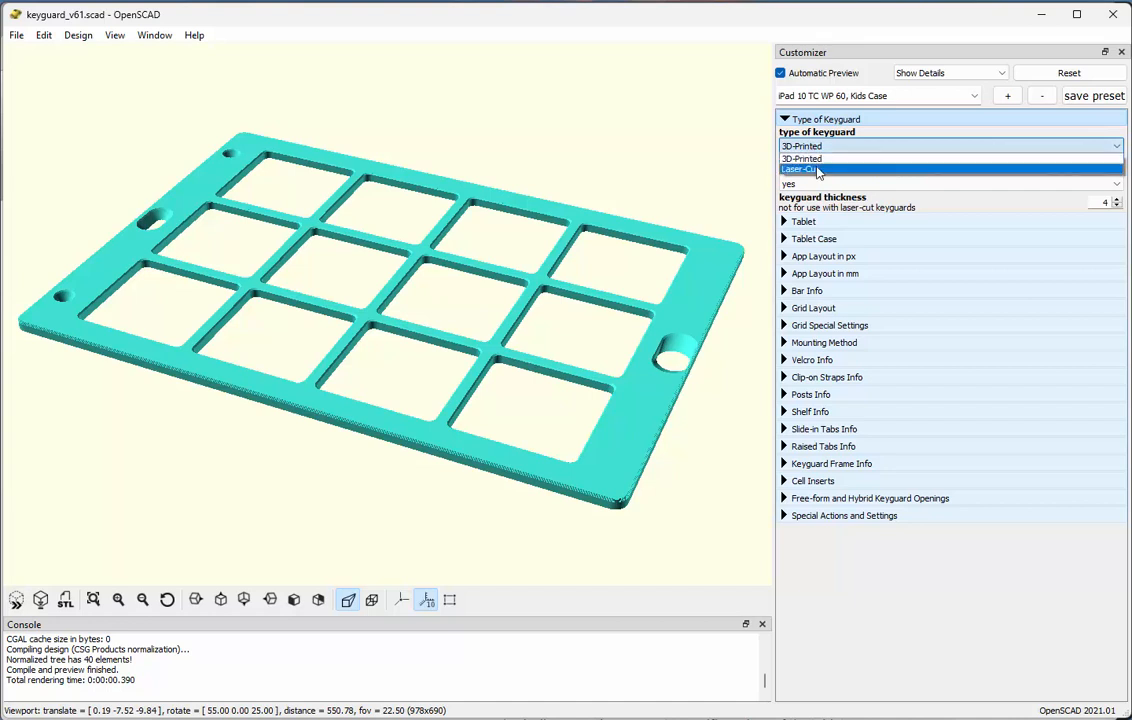
left_click(811, 160)
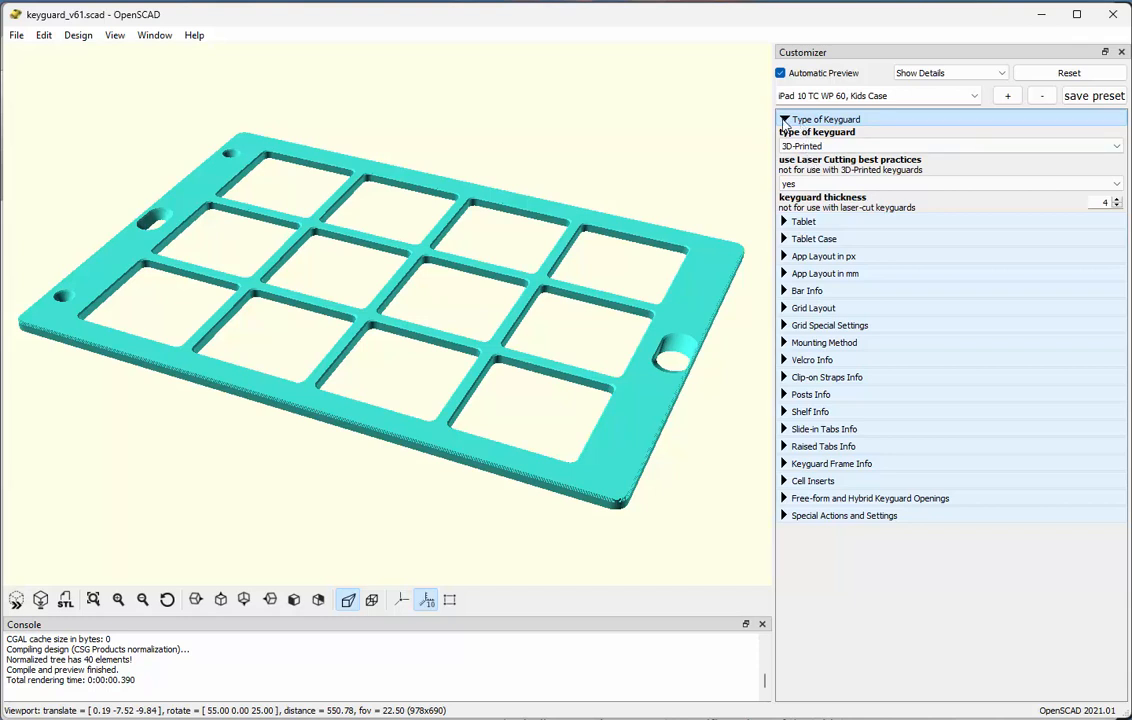
left_click(789, 119)
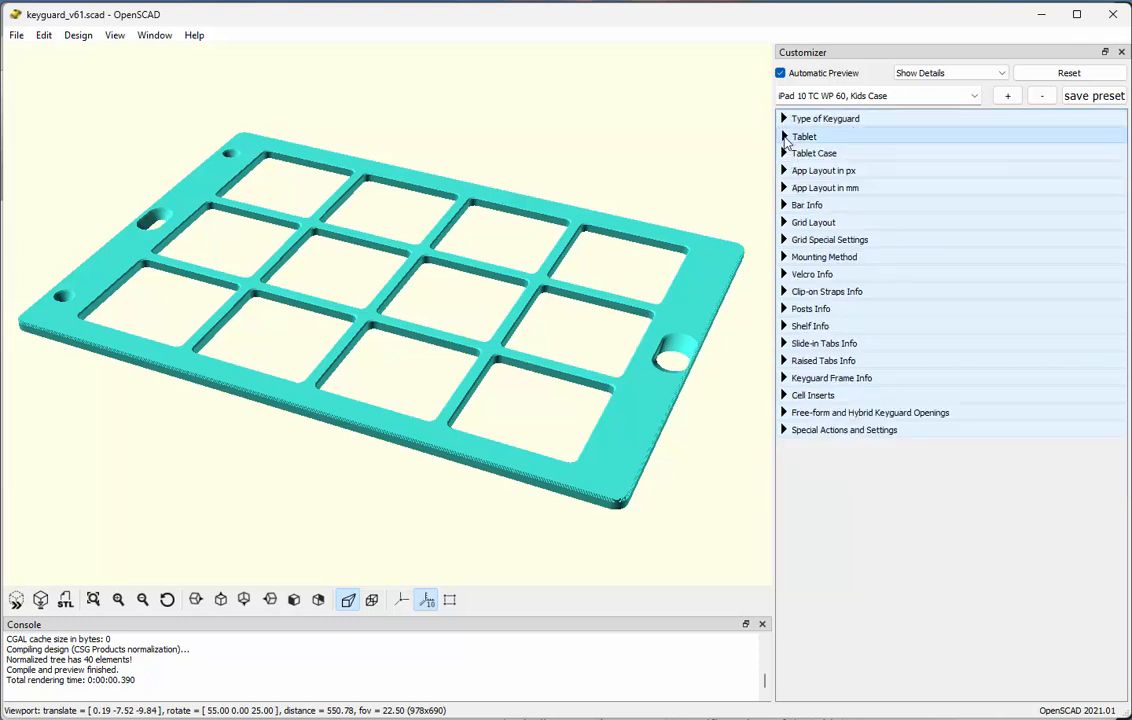
Set the type of tablet to iPad 10th generation in the Tablet settings.
left_click(786, 136)
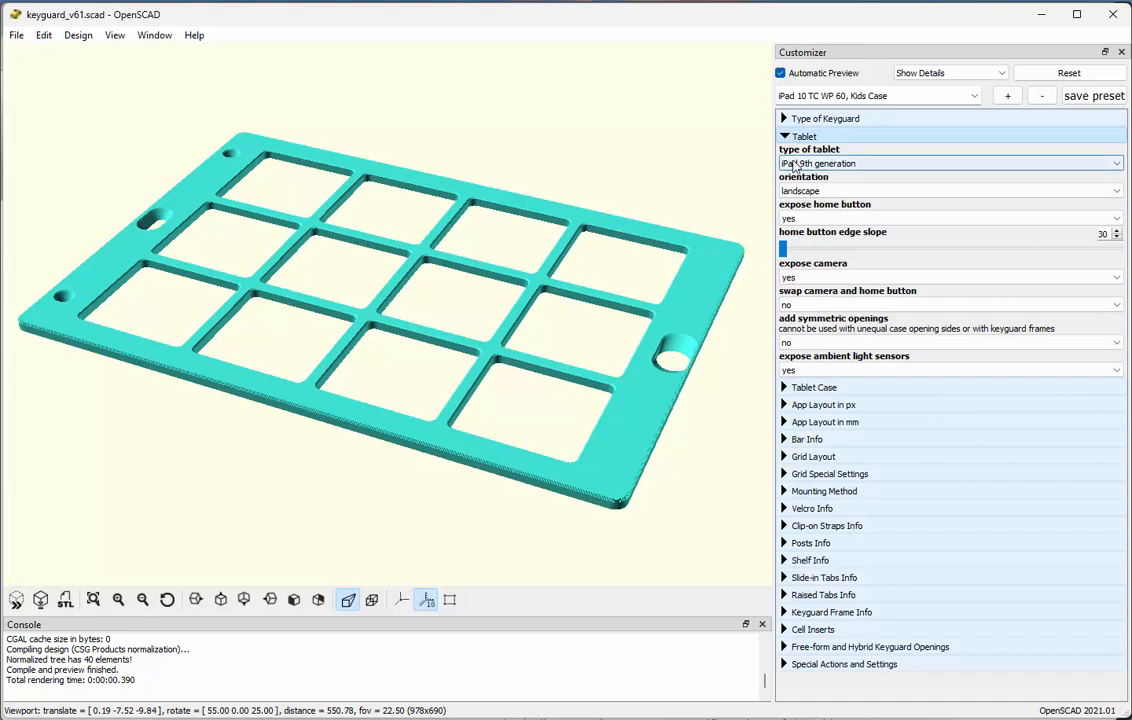
left_click(828, 165)
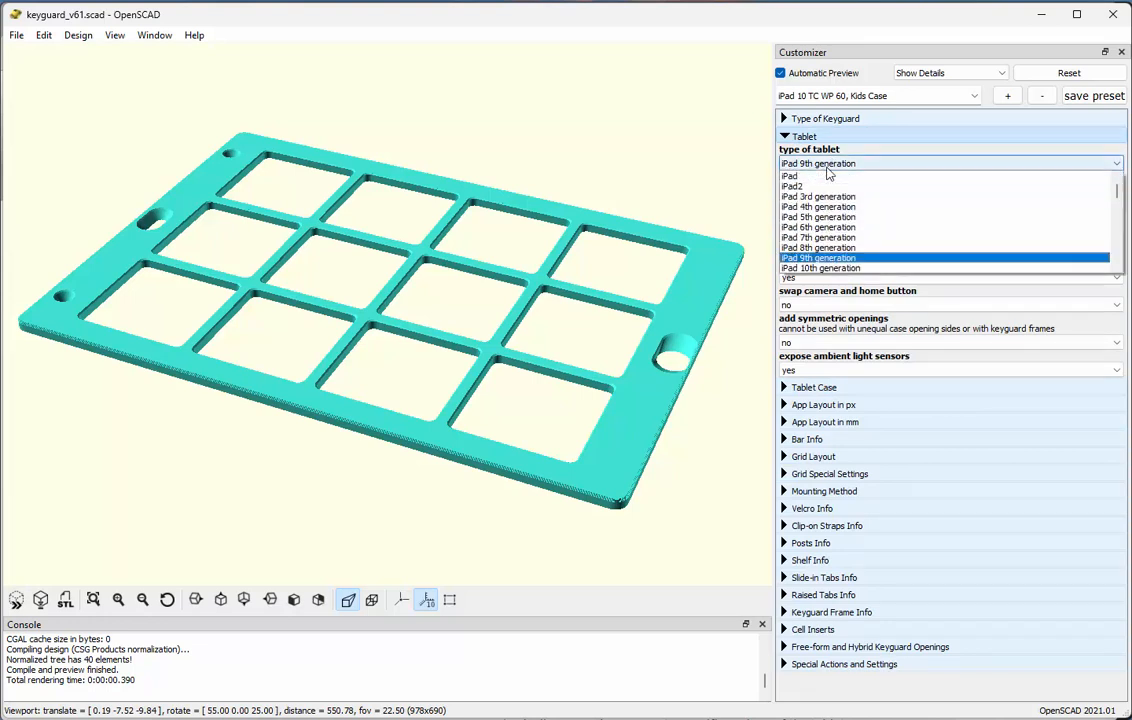
left_click(838, 270)
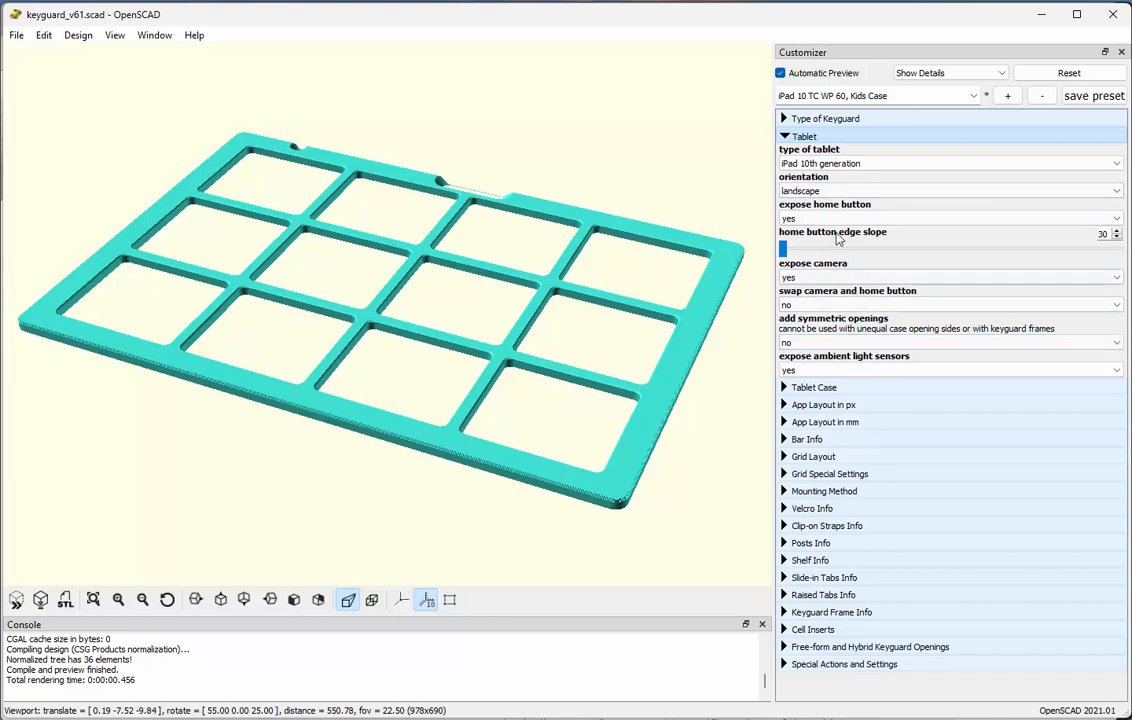
left_click(786, 138)
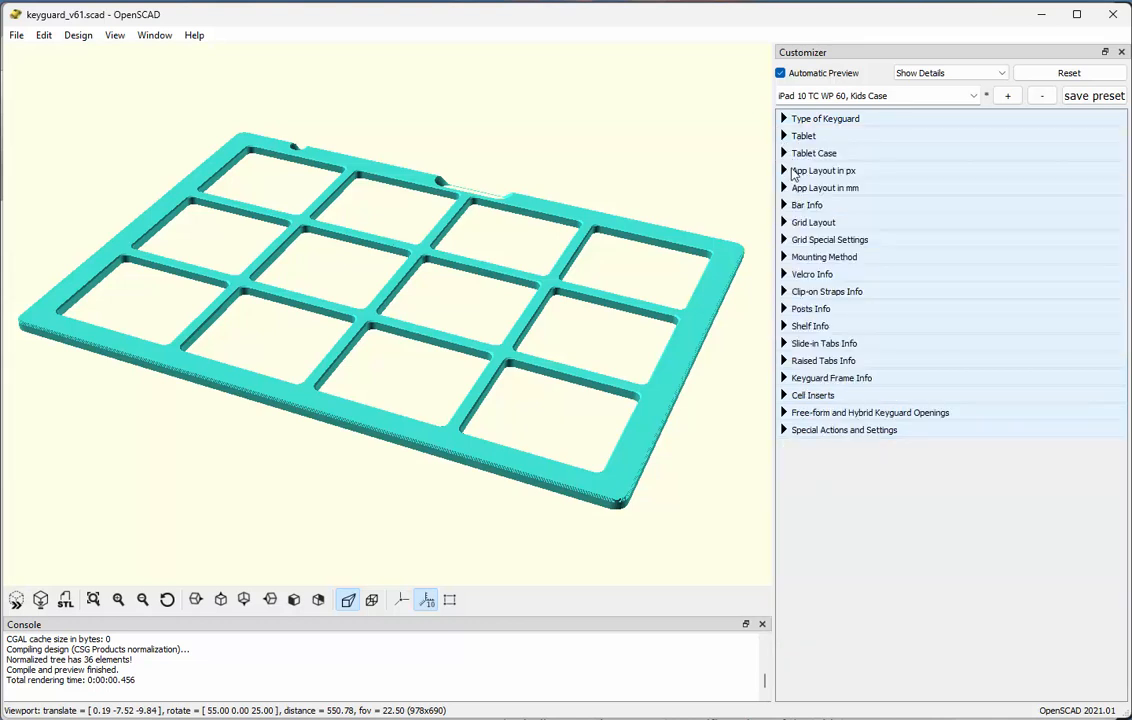
Expand the Tablet Case settings, and switch to the browser to examine the case-opening measurements picture.
left_click(785, 155)
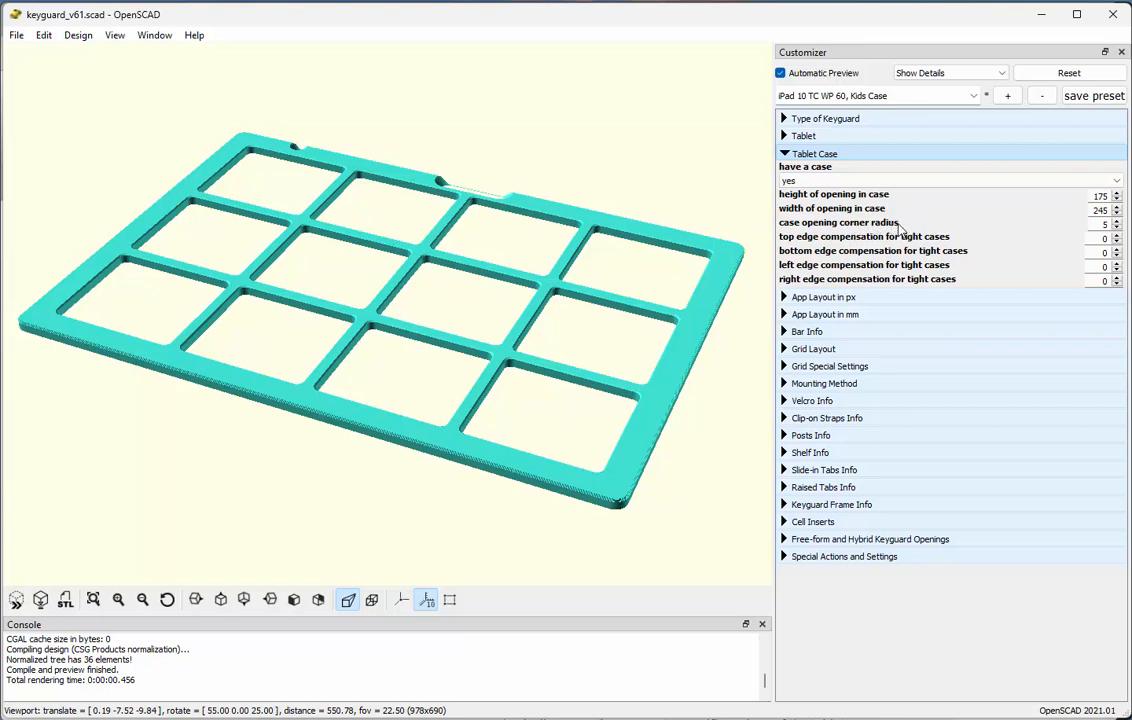
left_click(420, 682)
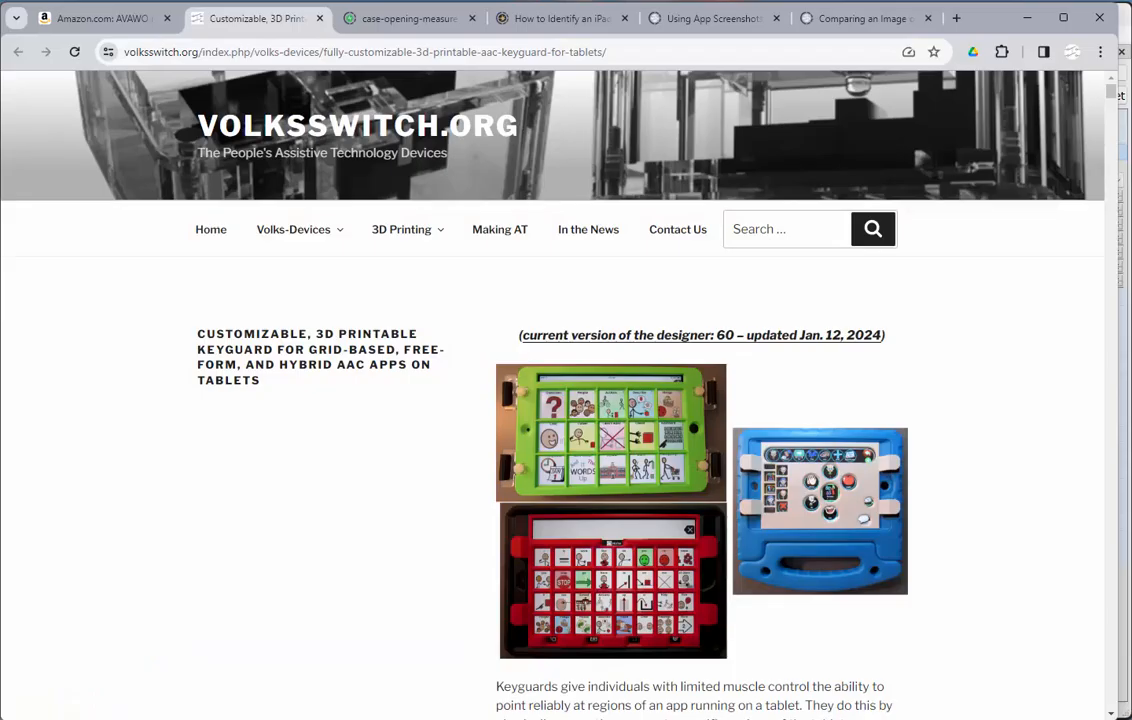
left_click(393, 21)
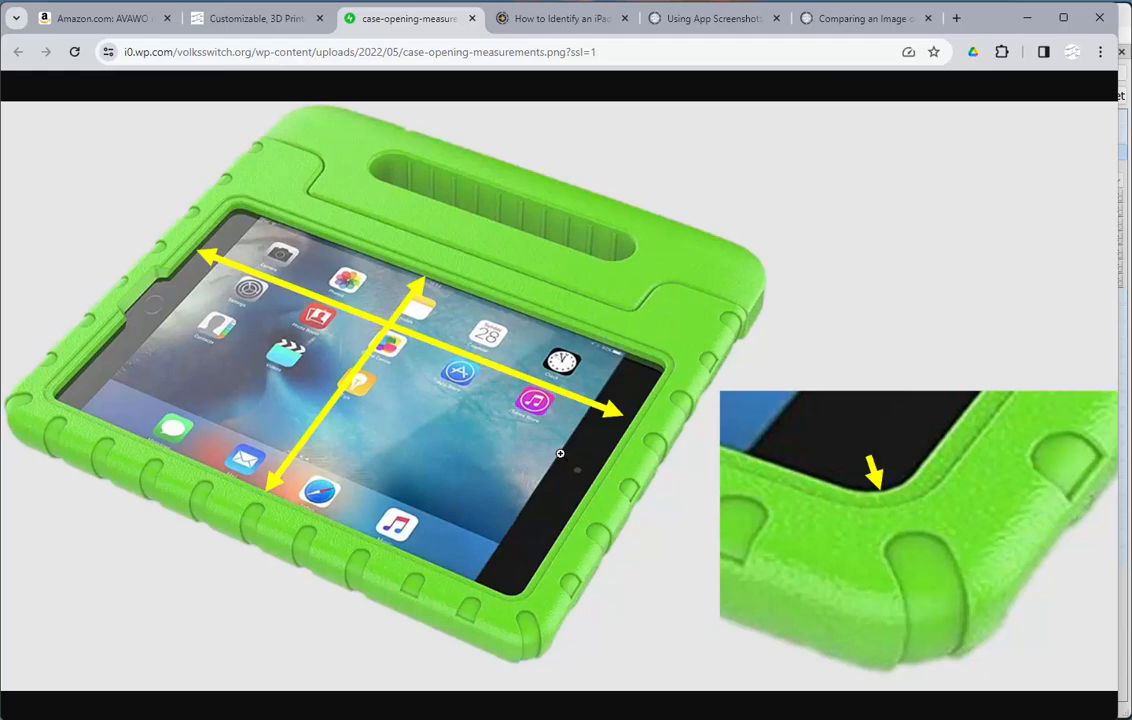
From the "How to Identify an iPad Case" article, open the page covering cases for the iPad 10th Gen 10.9".
left_click(540, 20)
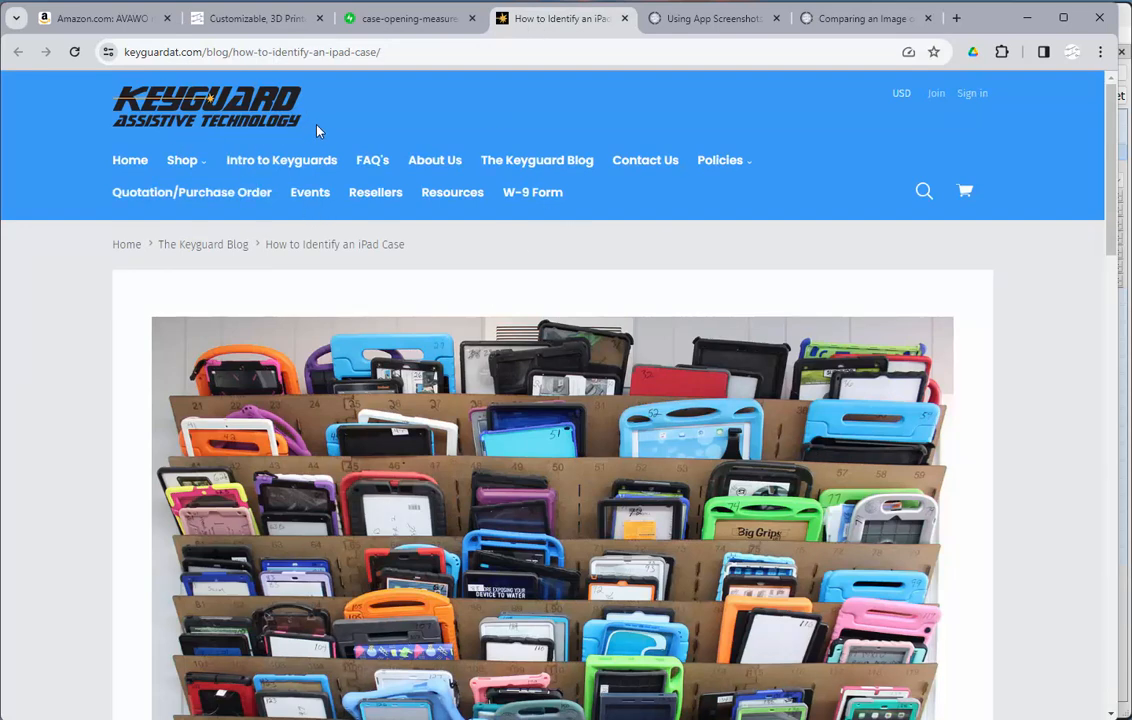
scroll(445, 295, "down", 5)
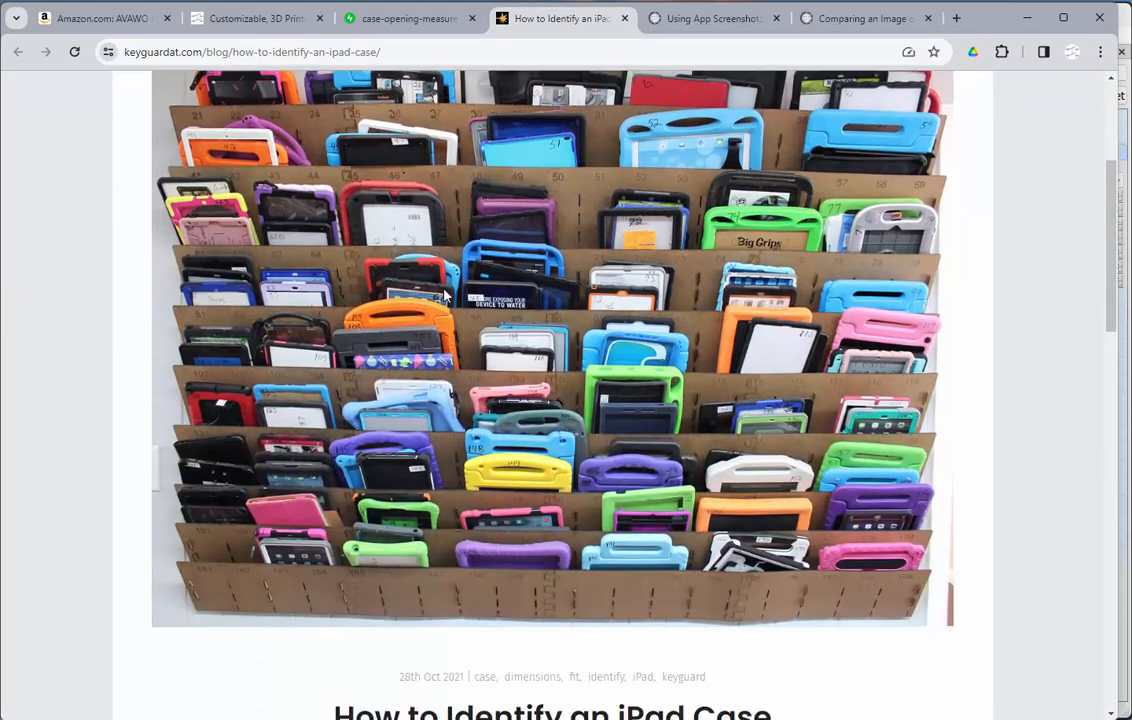
scroll(445, 295, "down", 6)
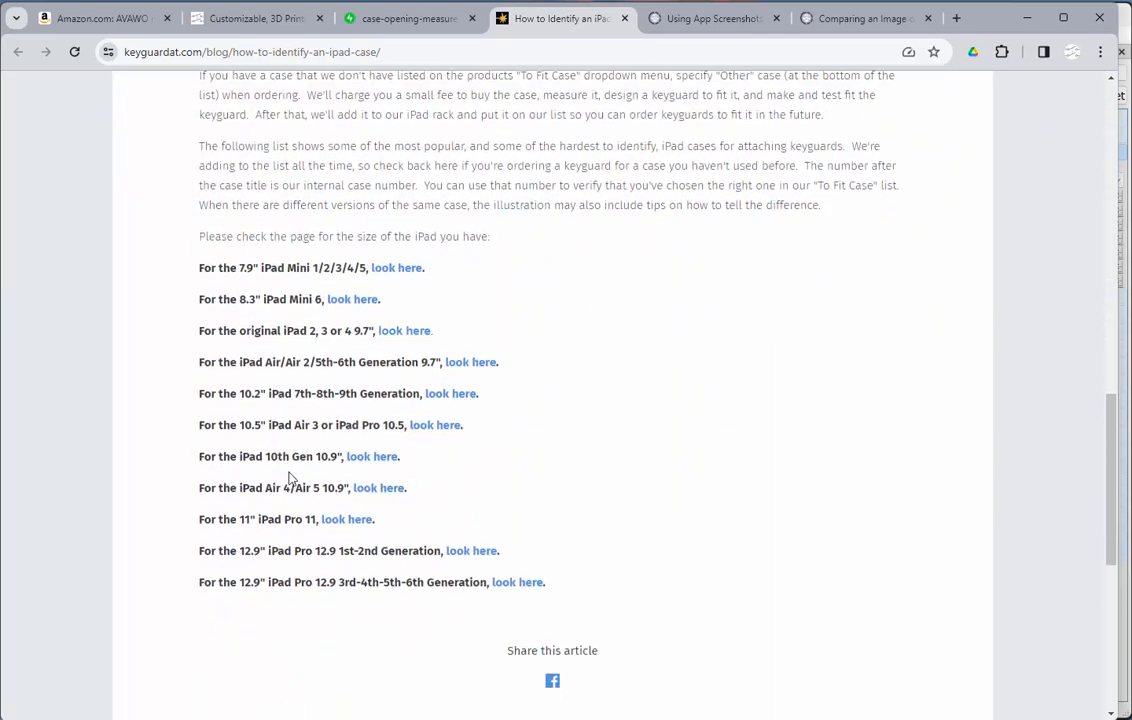
left_click(380, 459)
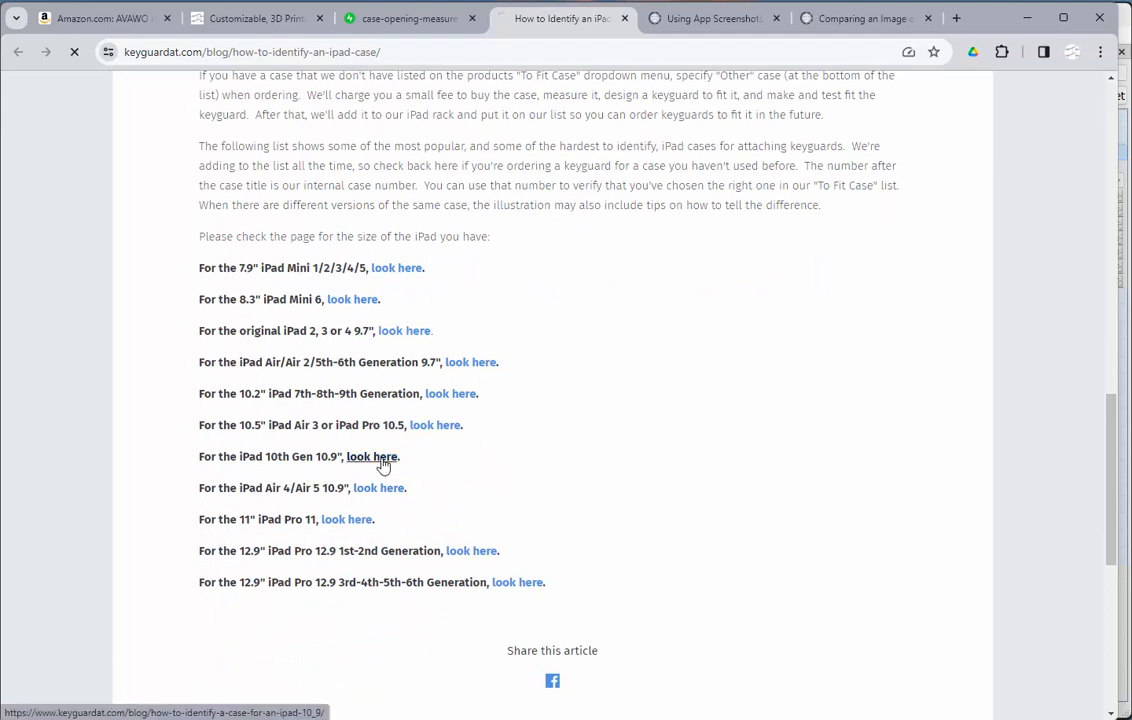
scroll(841, 397, "down", 3)
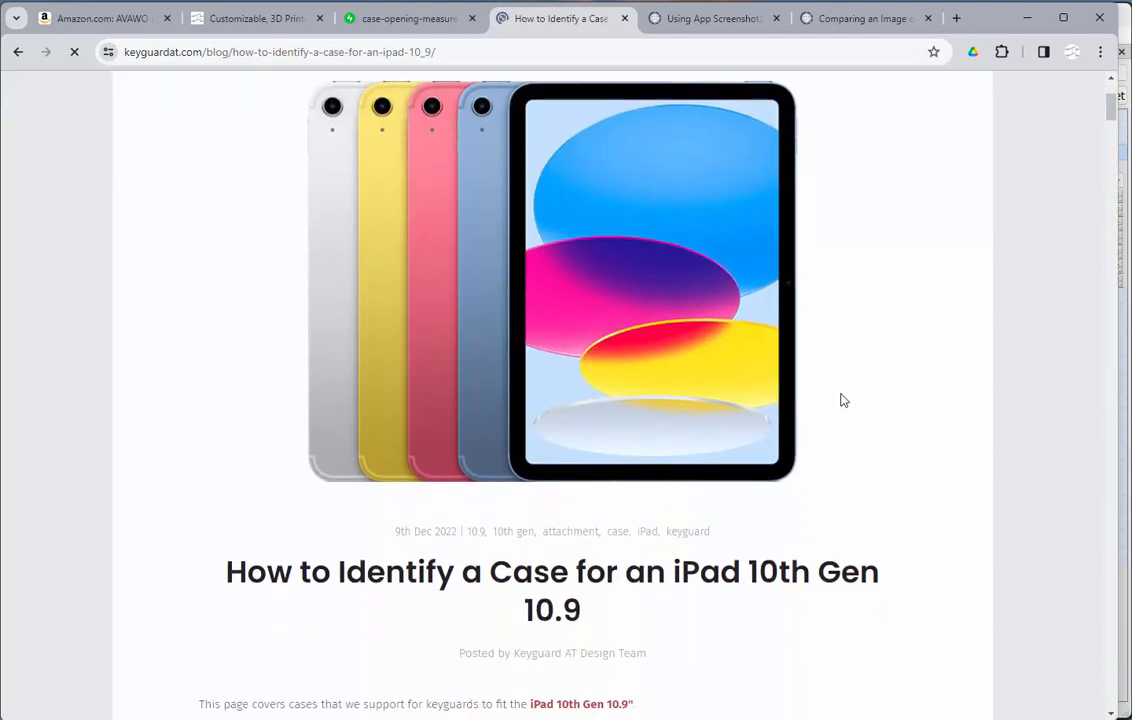
scroll(841, 399, "up", 3)
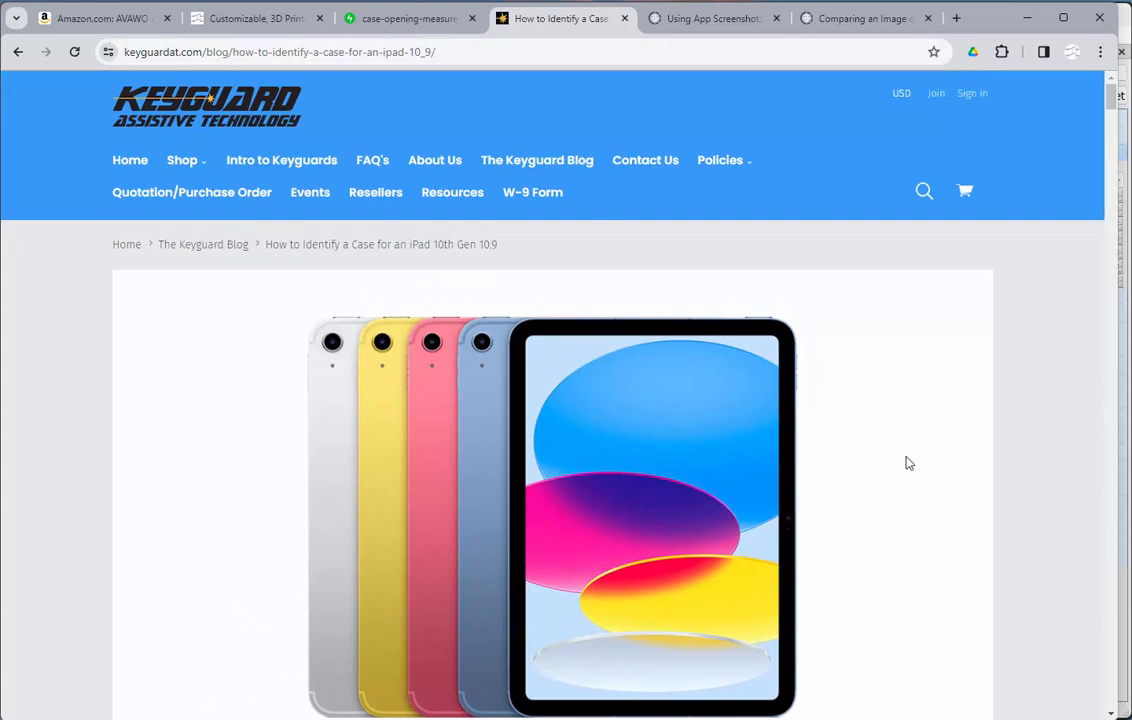
Search the page for "Ava", follow the Avawo Kids Case entry to Classic EVA, and highlight its screen opening in millimetres.
key("ctrl+f")
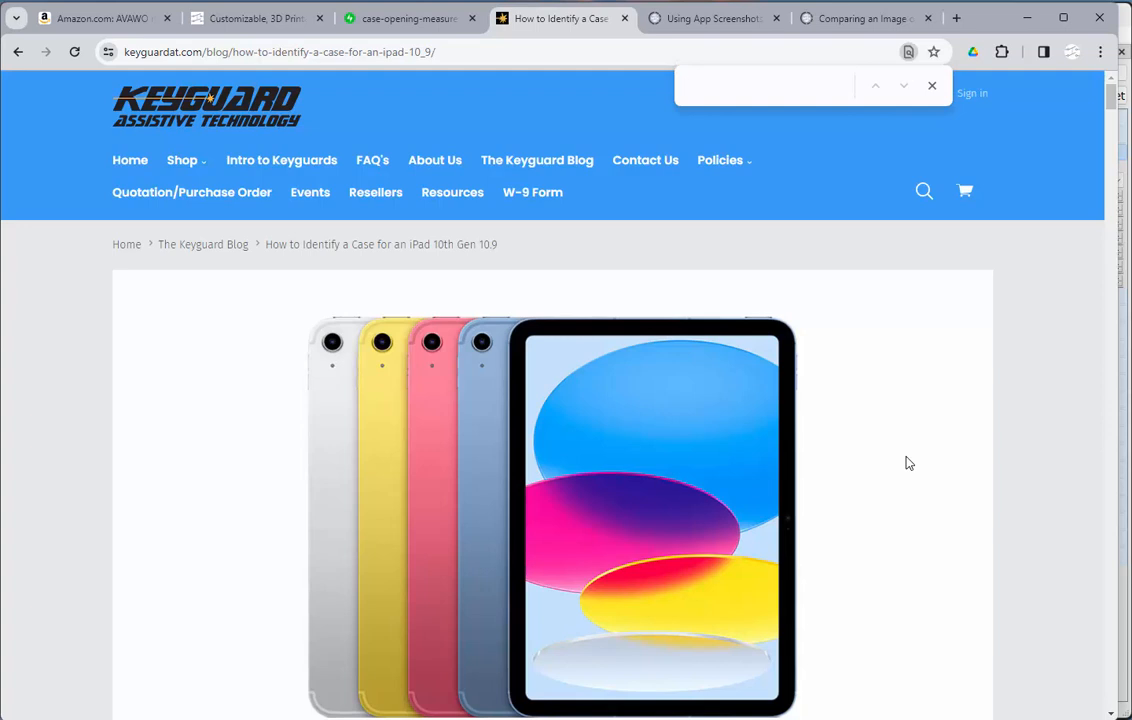
type("Av")
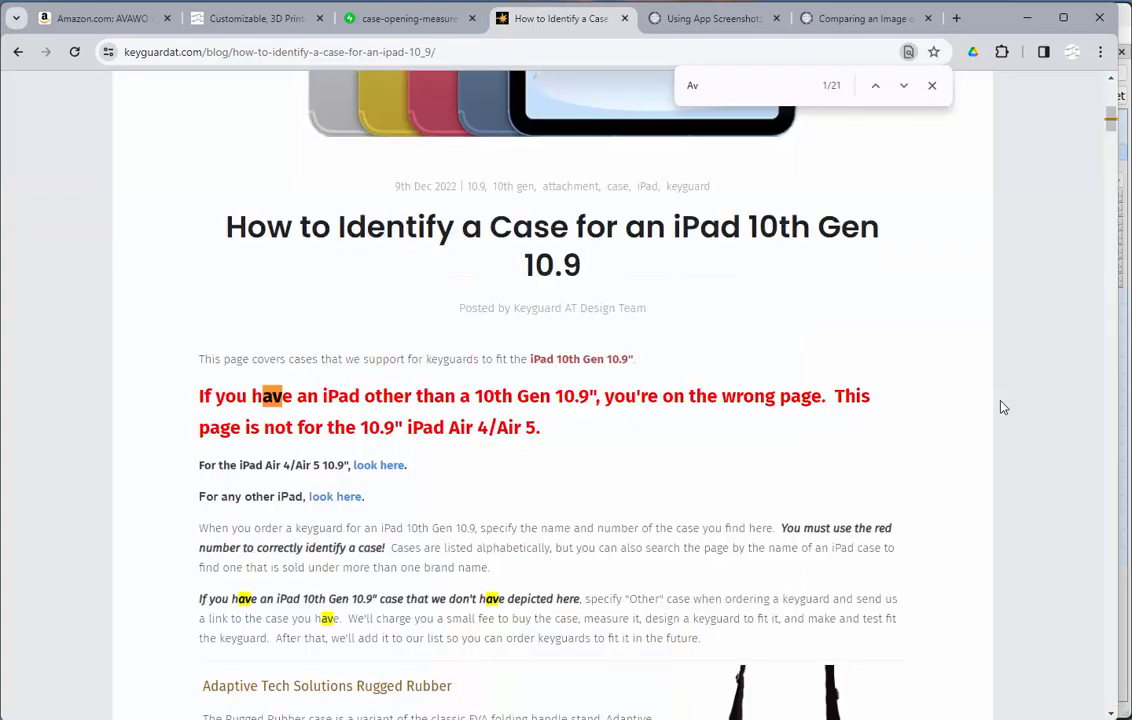
type("a")
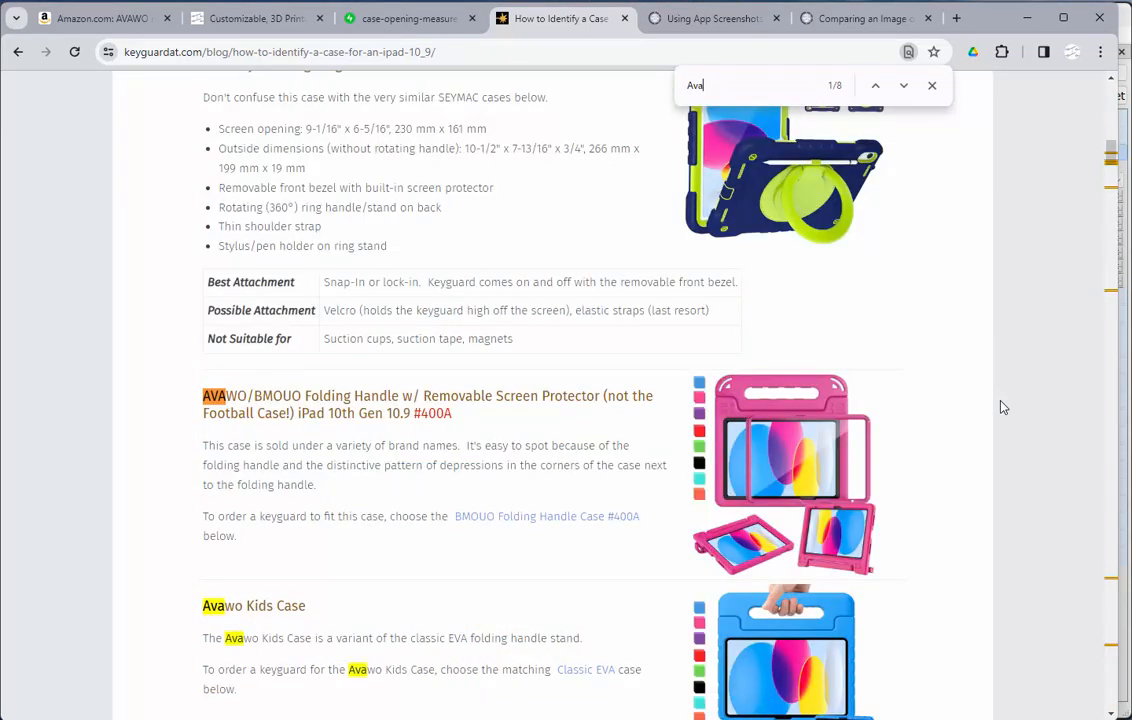
scroll(422, 601, "down", 3)
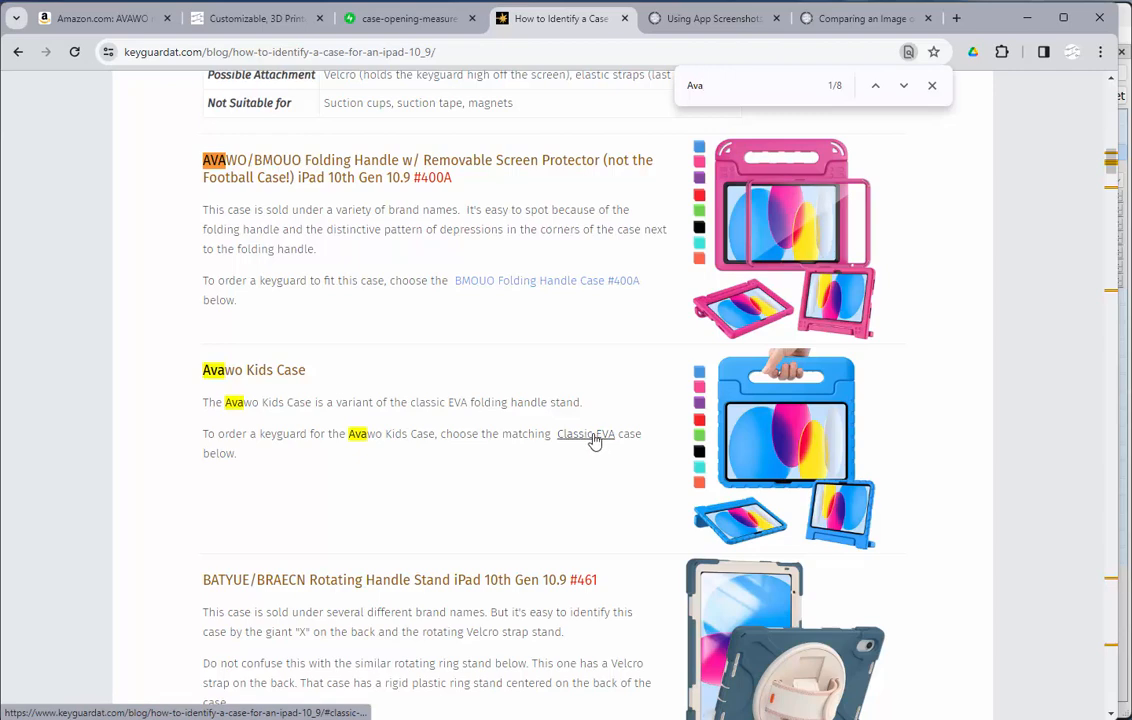
left_click(594, 439)
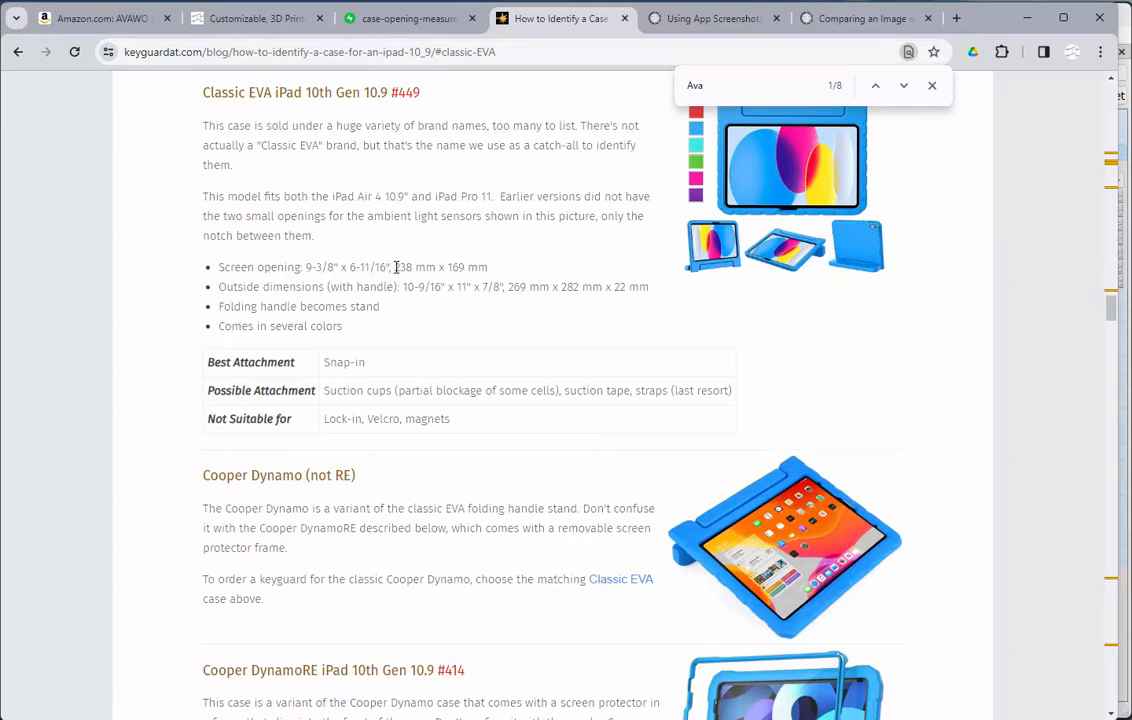
left_click_drag(396, 267, 487, 267)
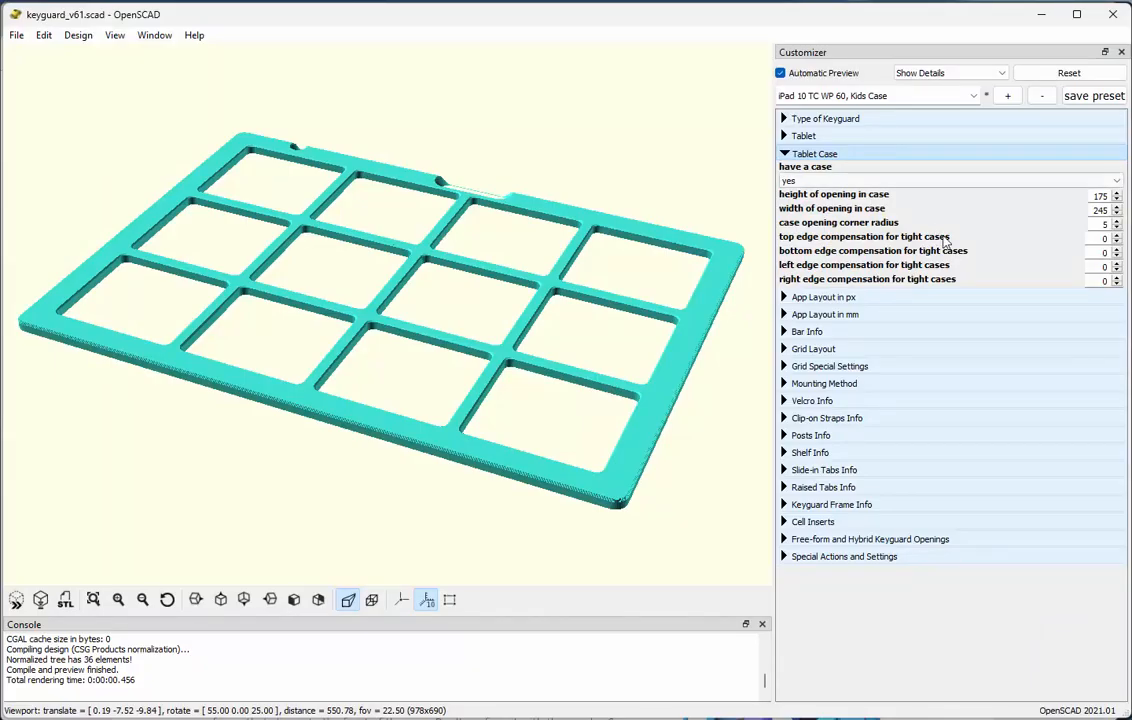
Return to OpenSCAD and set the case opening's width to 238 and its height to 169.
double_click(1100, 210)
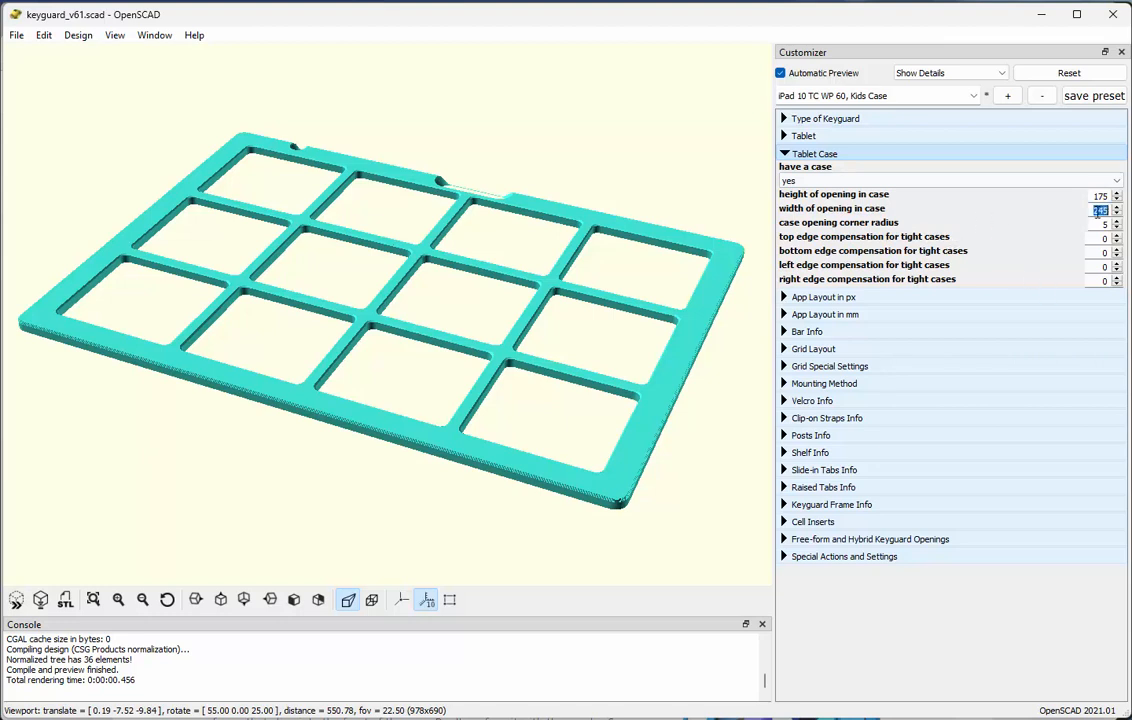
type("238")
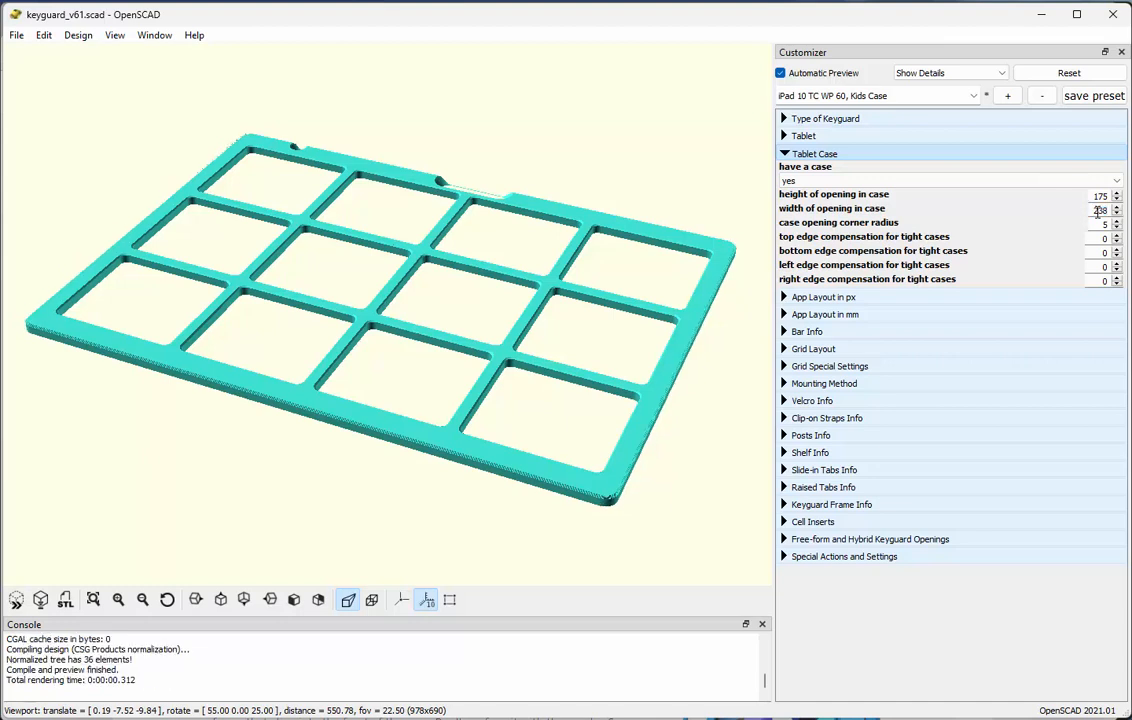
double_click(1096, 197)
type("169")
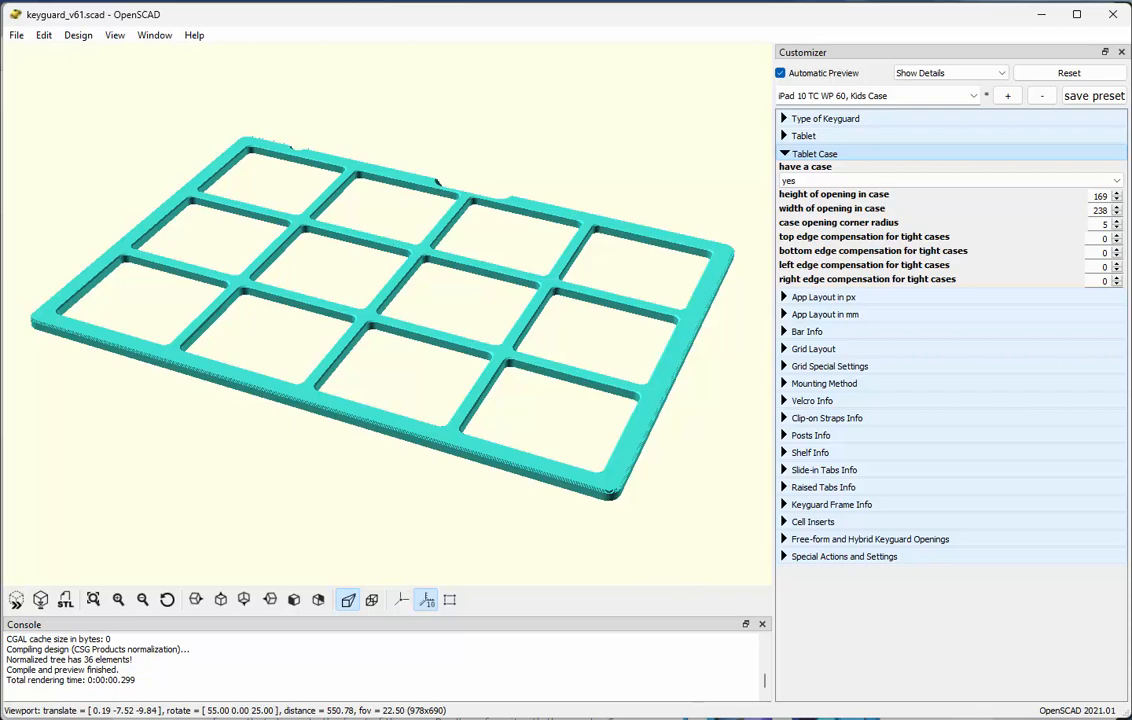
Check the Amazon case listing in the browser, and save the preset in OpenSCAD with the Tablet Case group closed.
left_click(485, 705)
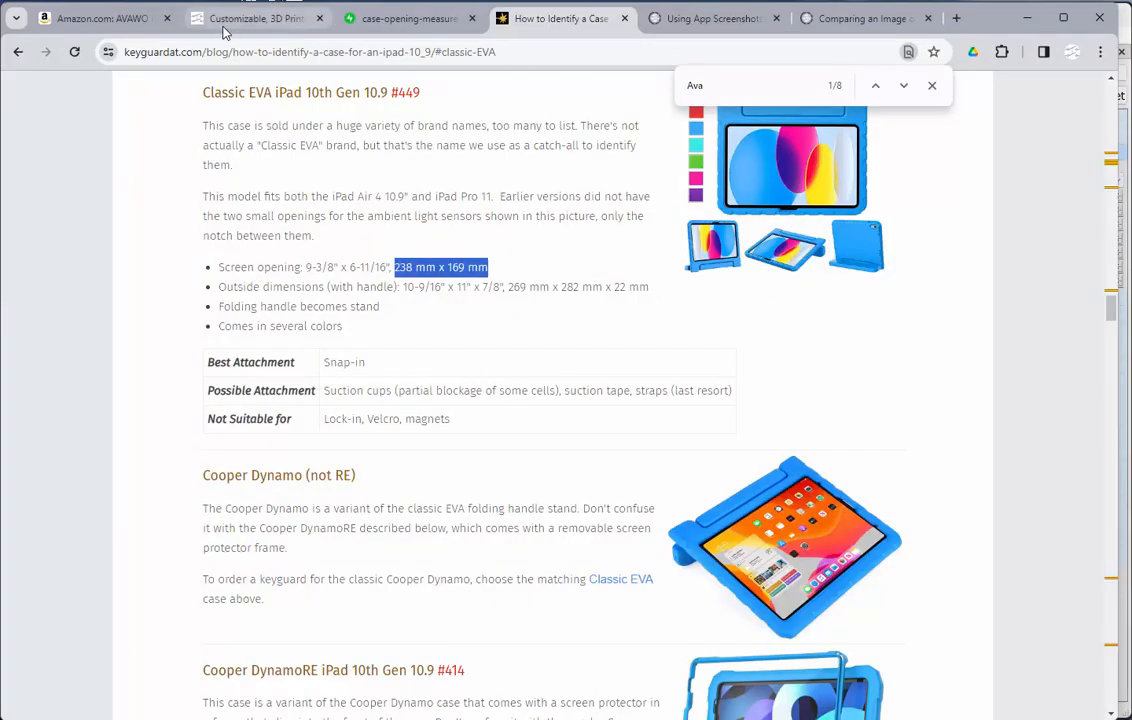
left_click(128, 20)
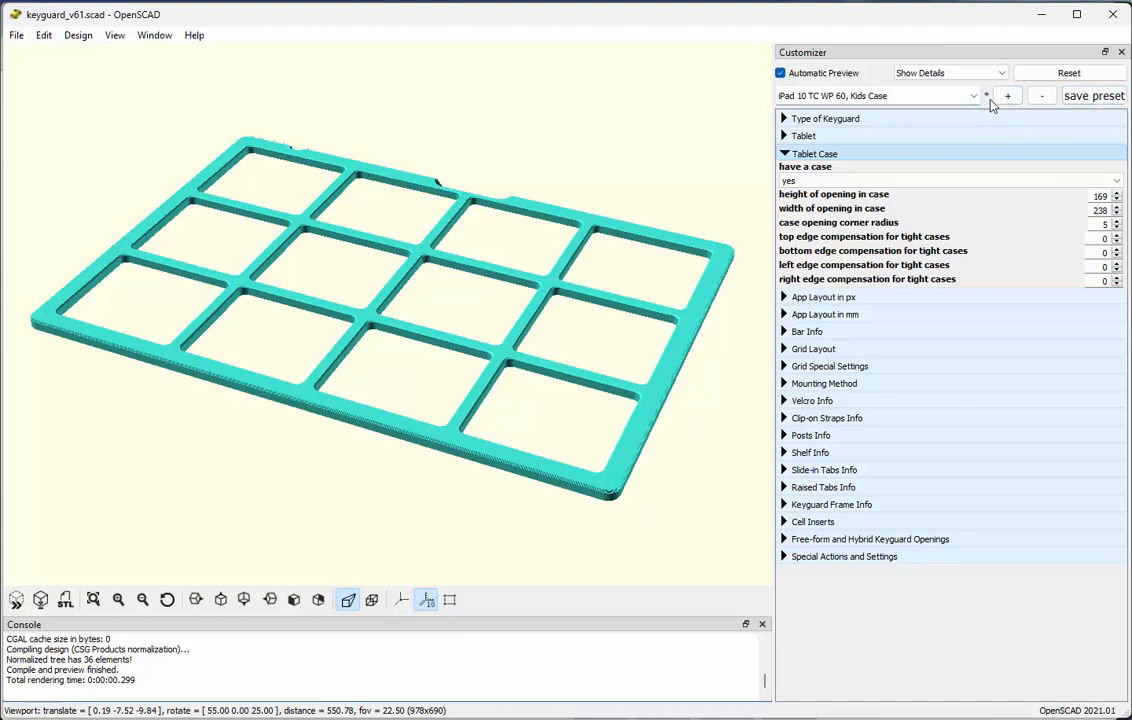
left_click(1090, 100)
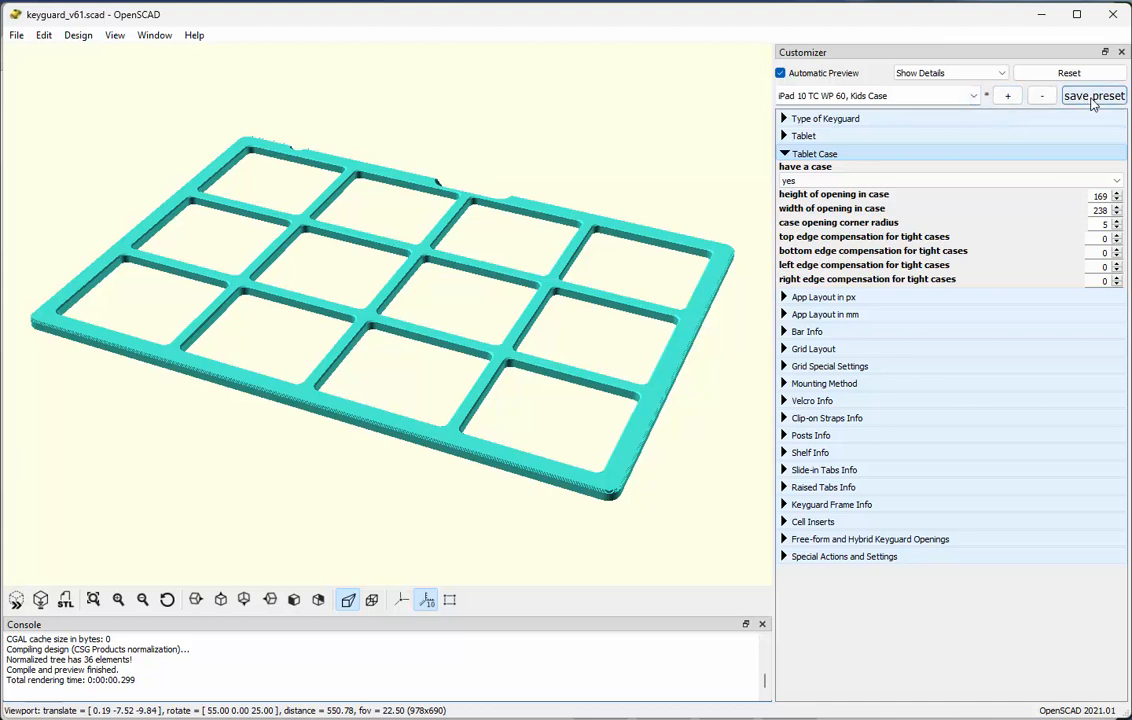
left_click(785, 154)
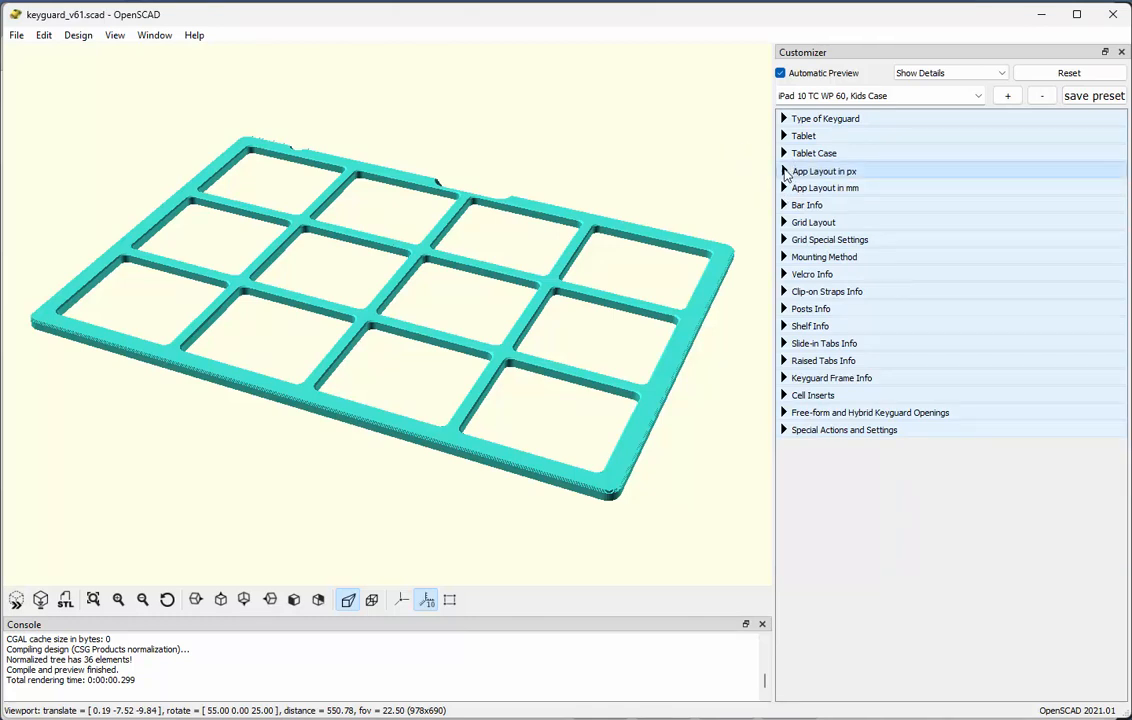
Open the App Layout in px settings, and read the browser article on using app screenshots to determine the app layout.
left_click(785, 172)
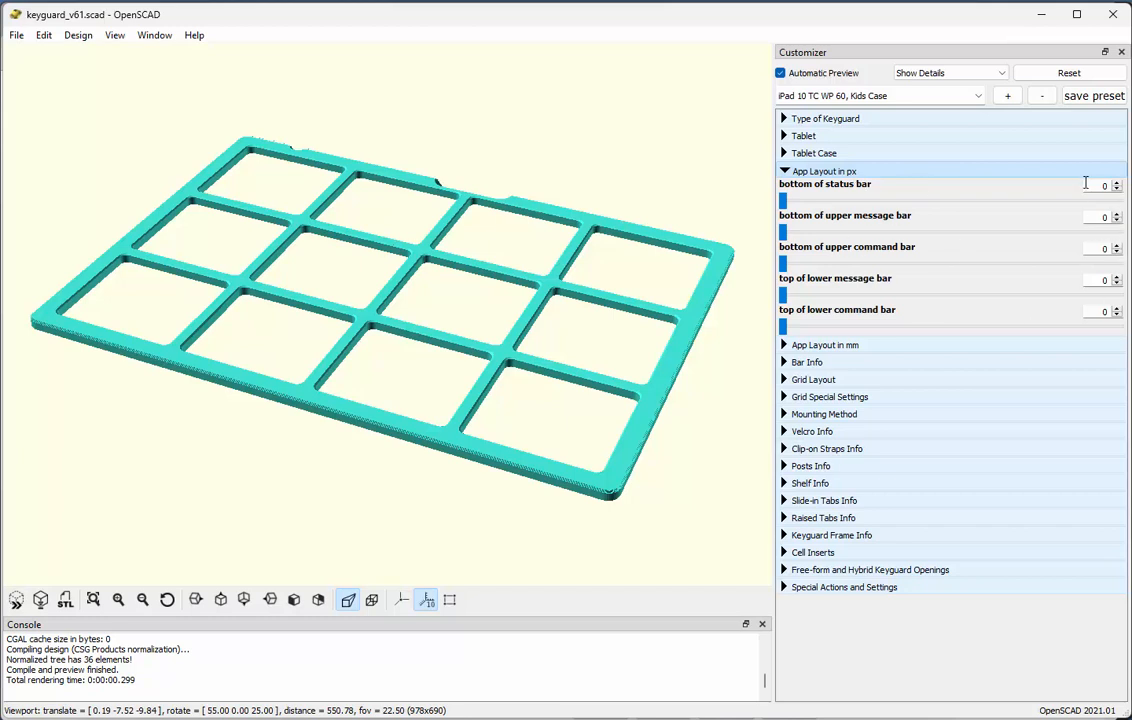
mouse_move(486, 719)
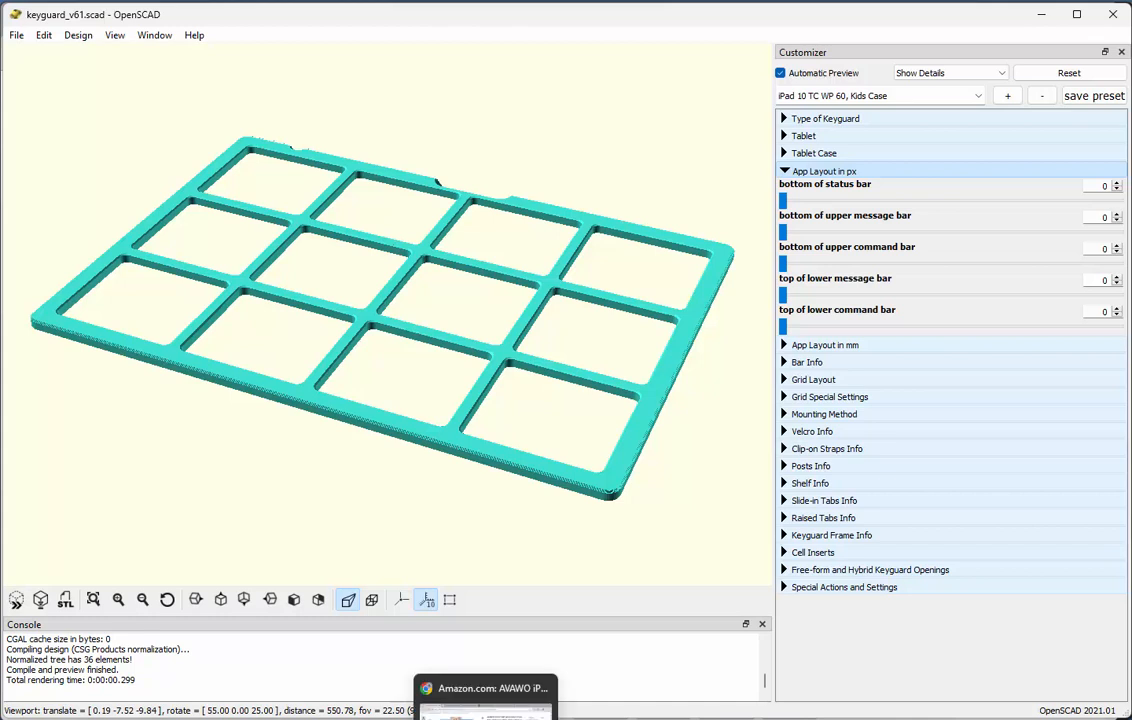
left_click(486, 719)
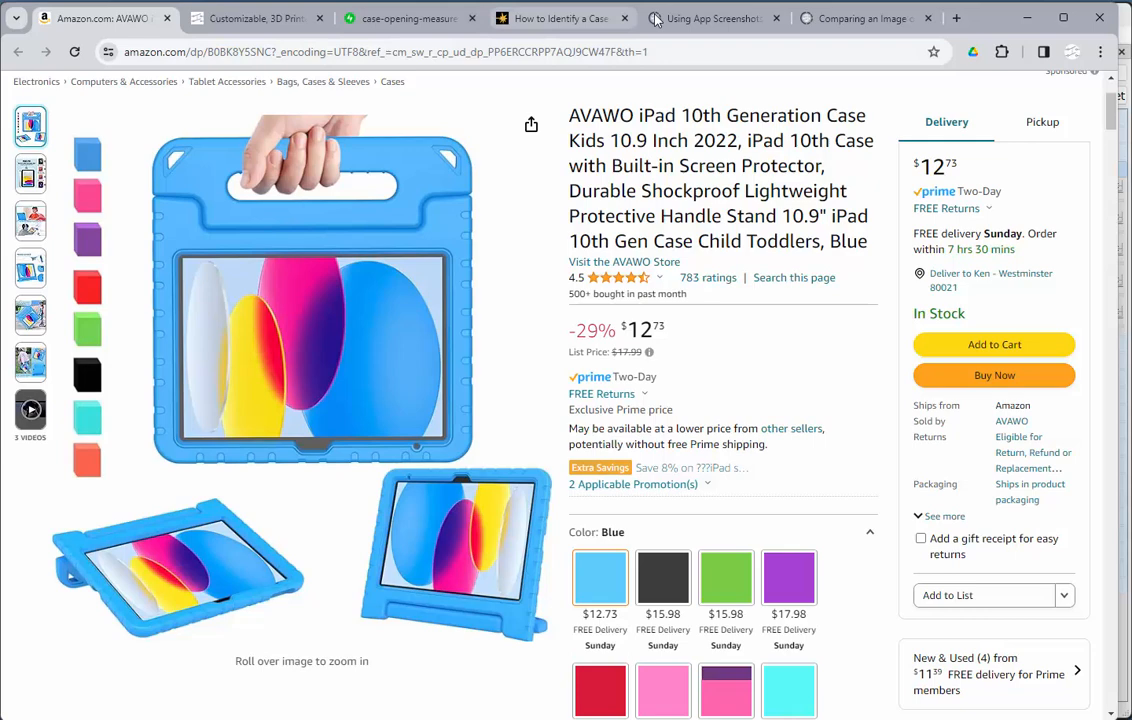
left_click(655, 20)
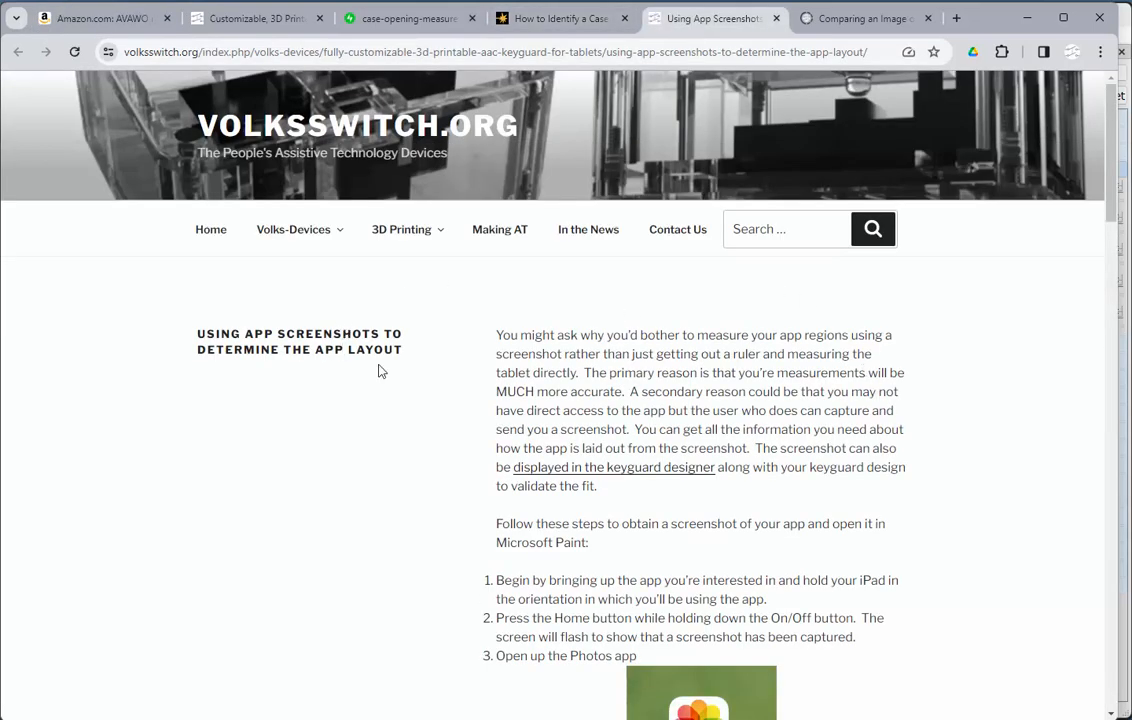
scroll(813, 398, "down", 5)
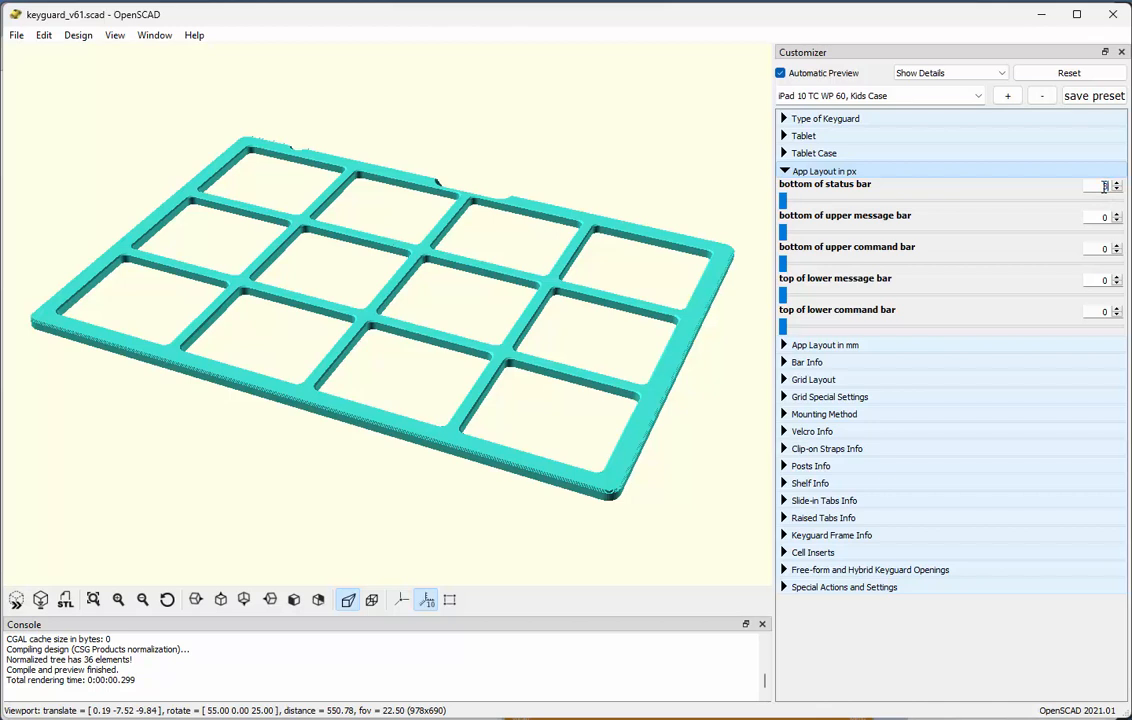
In OpenSCAD, set the bottom of the status bar to 36 px and the bottom of the upper message bar to 106 px.
type("36")
double_click(1102, 186)
type("3")
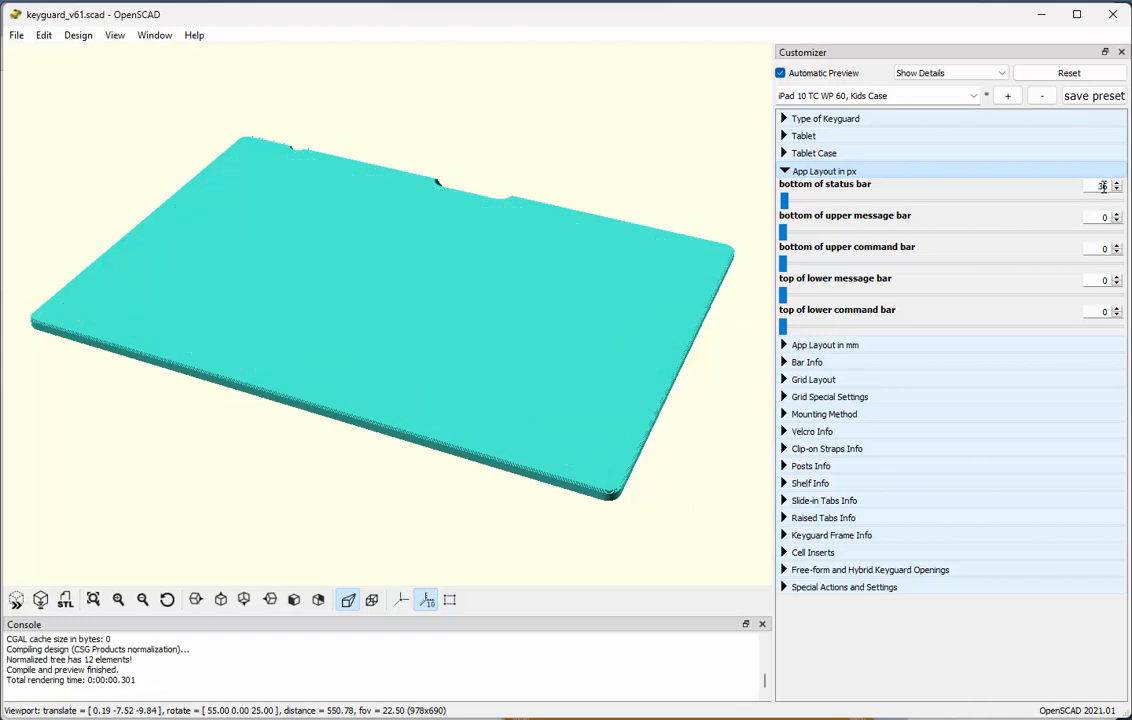
type("6")
double_click(1101, 217)
type("106")
Set the bottom of the upper command bar to 194 px and the top of the lower message bar to 1608 px.
left_click(1101, 250)
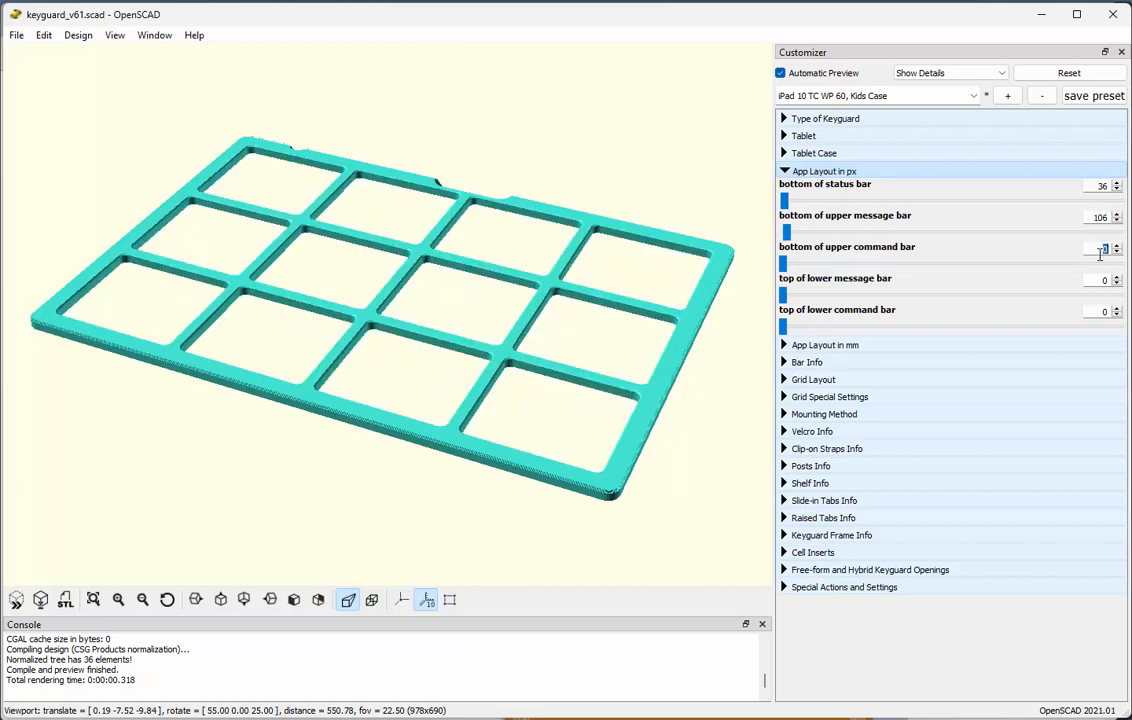
type("154")
double_click(1100, 250)
type("194")
type("16")
type("08")
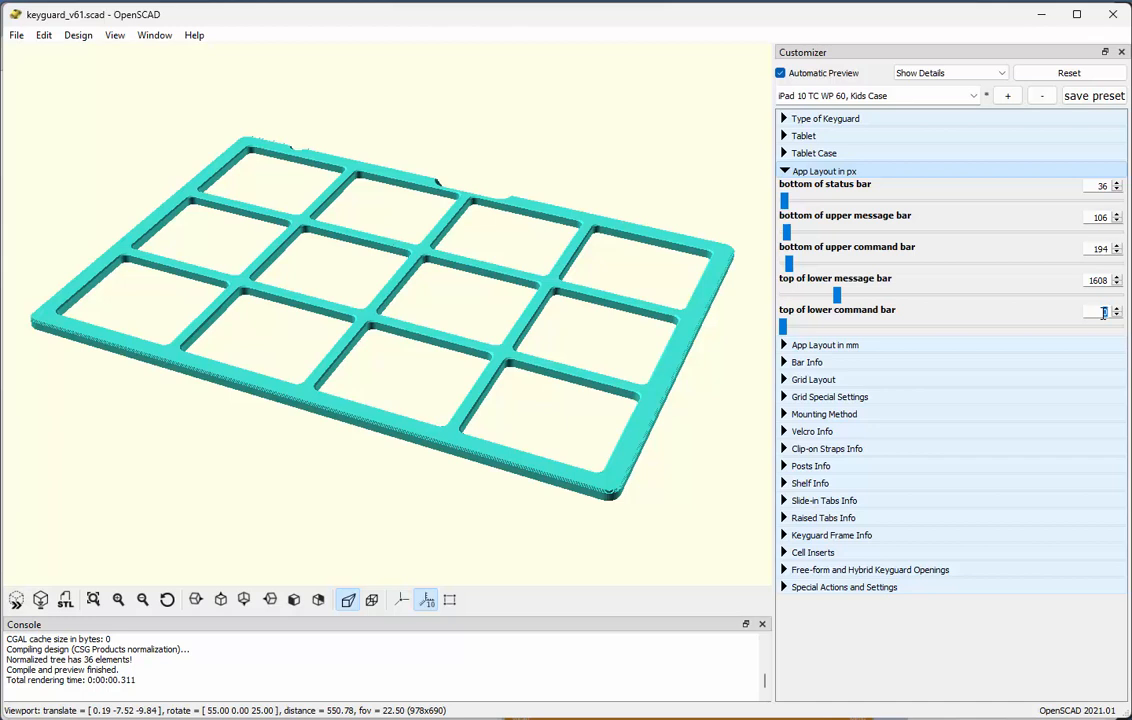
Set the top of the lower command bar to 1640 px and collapse the App Layout in px group.
type("16")
type("41")
key("Return")
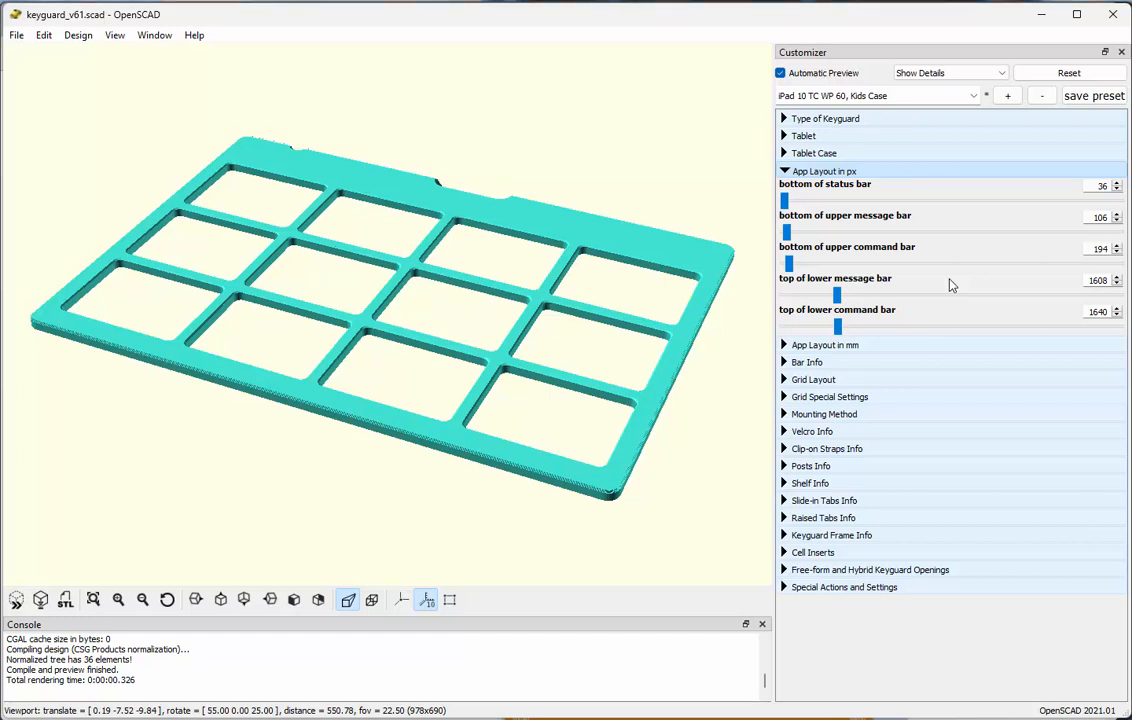
left_click(824, 171)
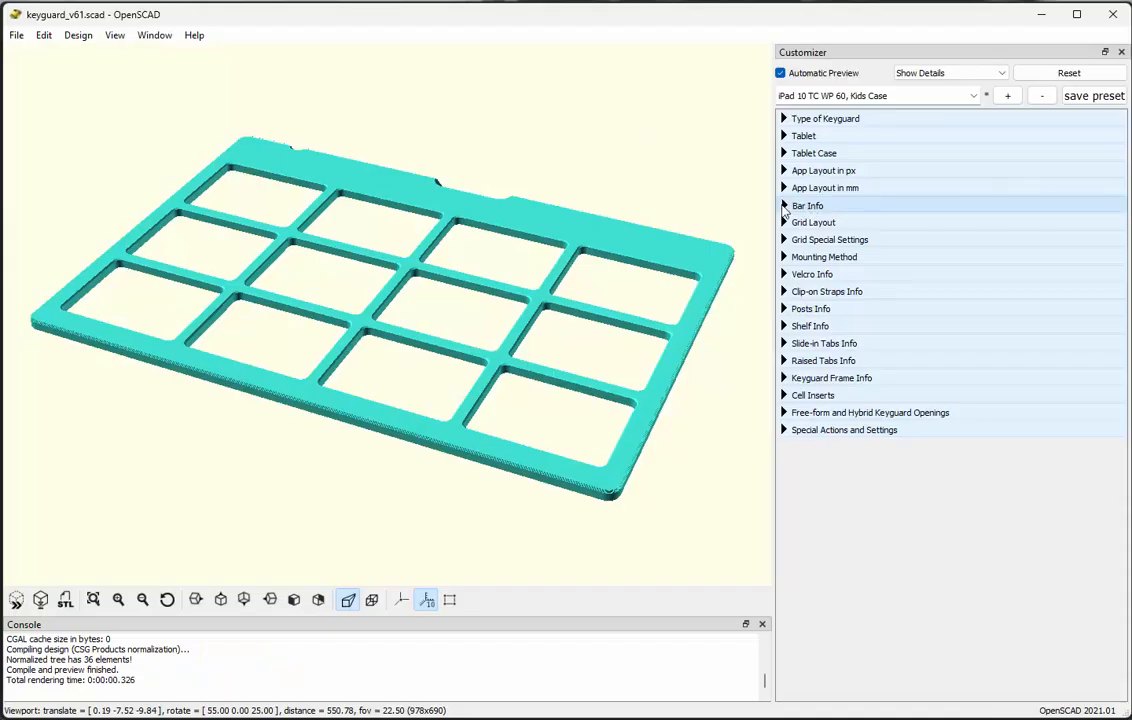
In Bar Info, expose the upper message bar and the upper command bar, and save the preset with the group closed.
left_click(790, 206)
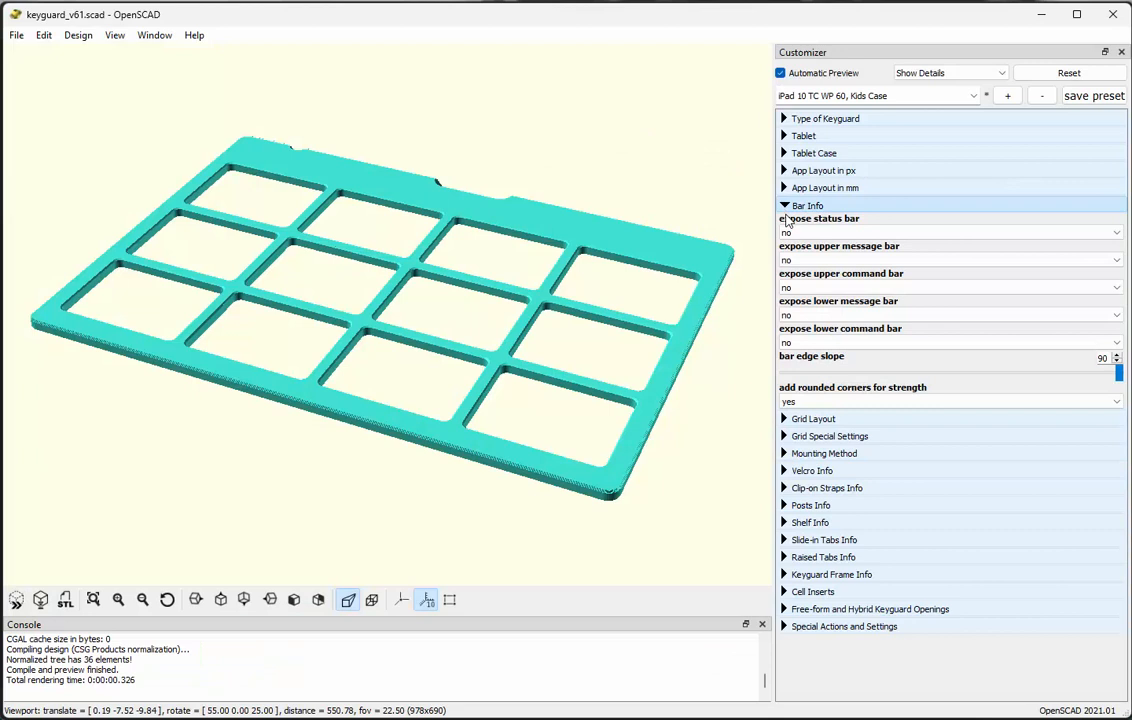
left_click(788, 260)
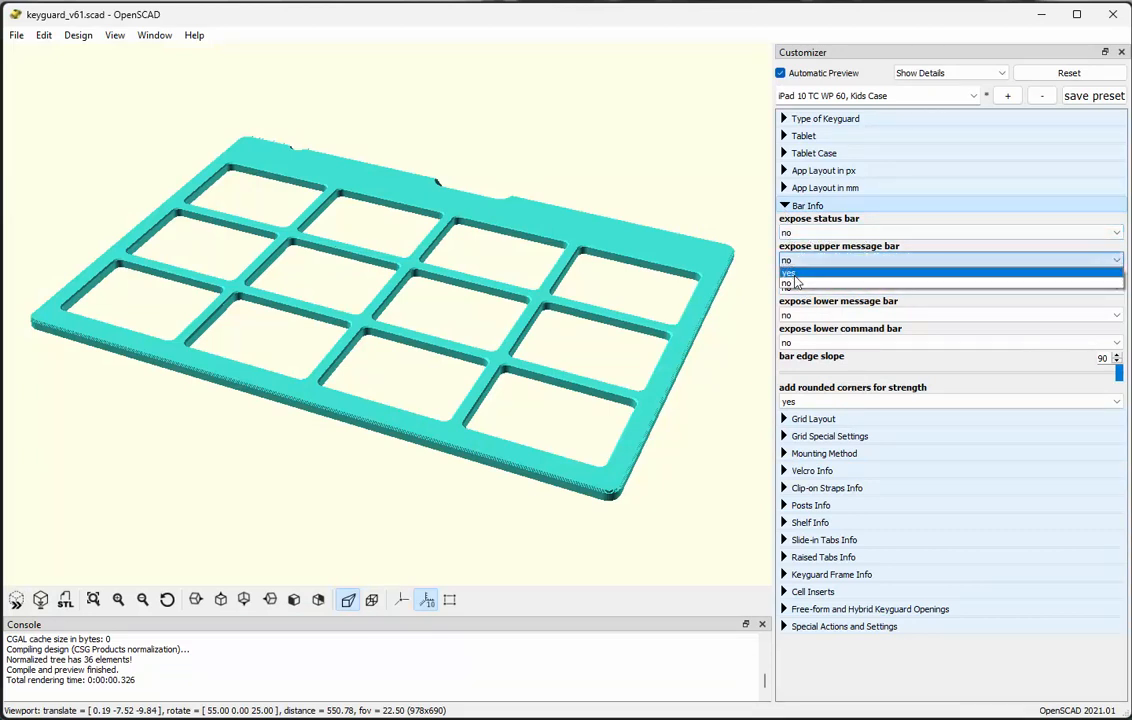
left_click(790, 272)
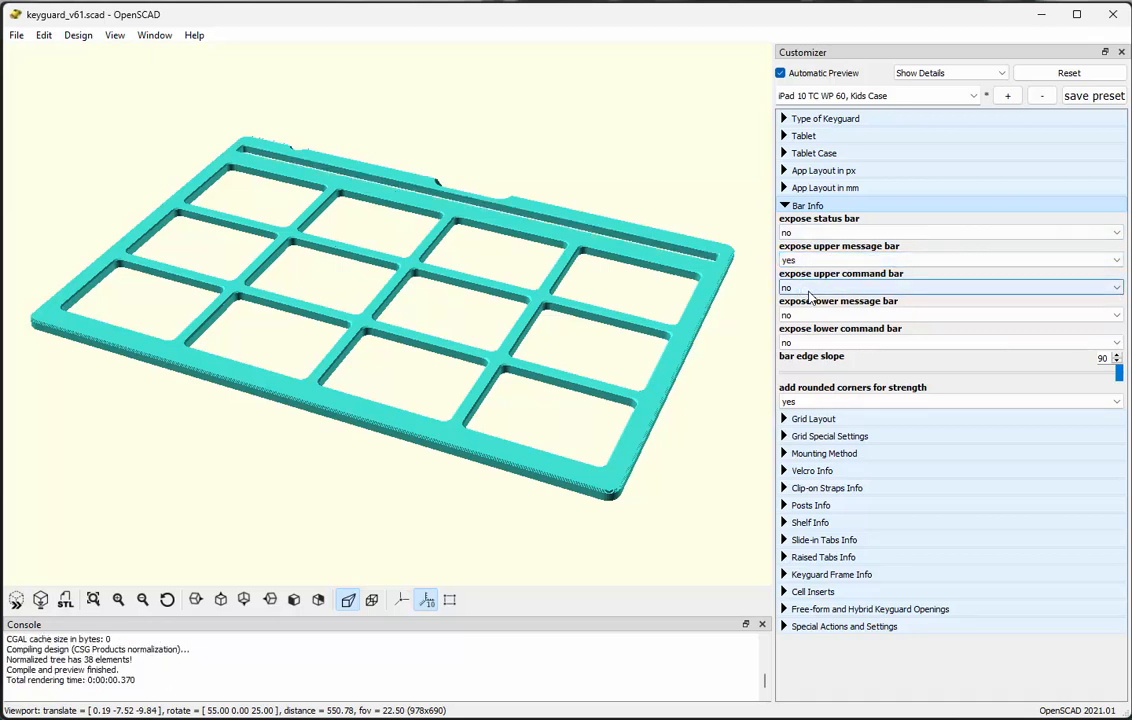
left_click(809, 289)
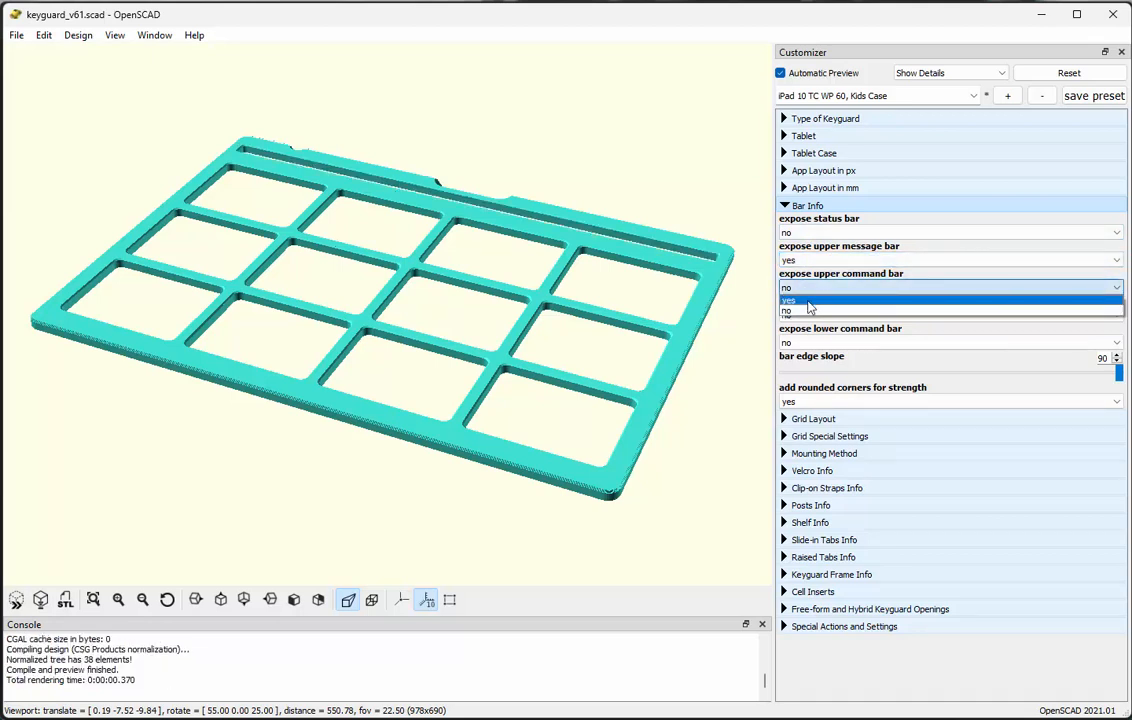
left_click(809, 302)
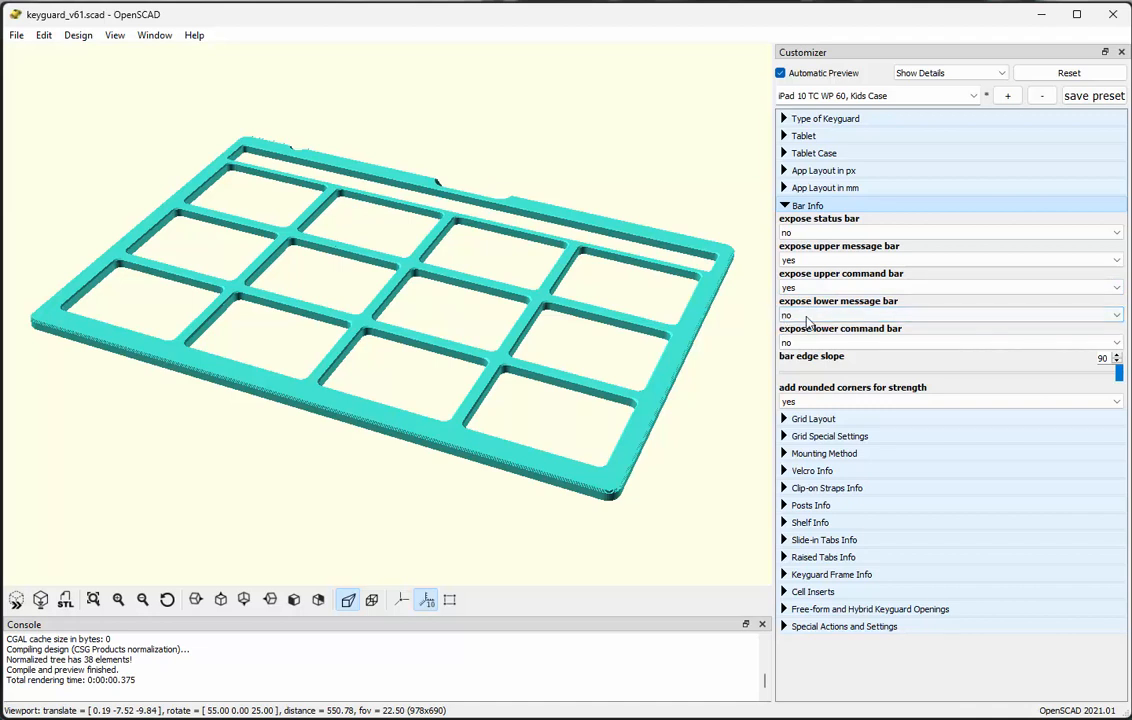
left_click(823, 205)
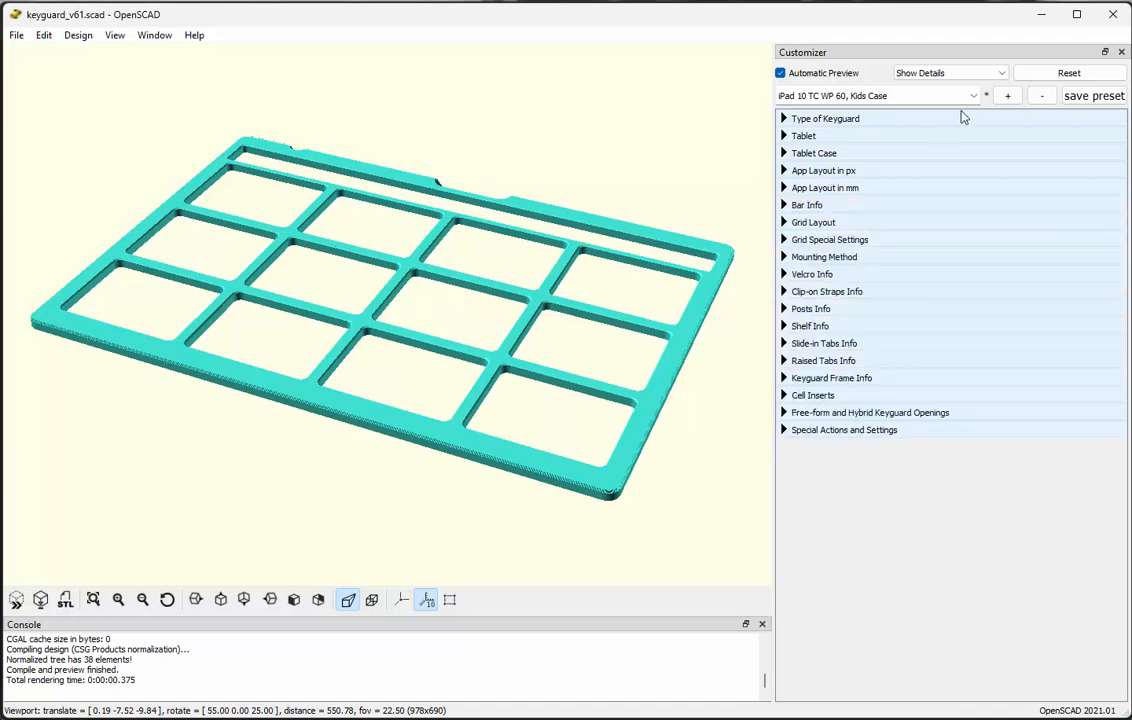
left_click(1094, 96)
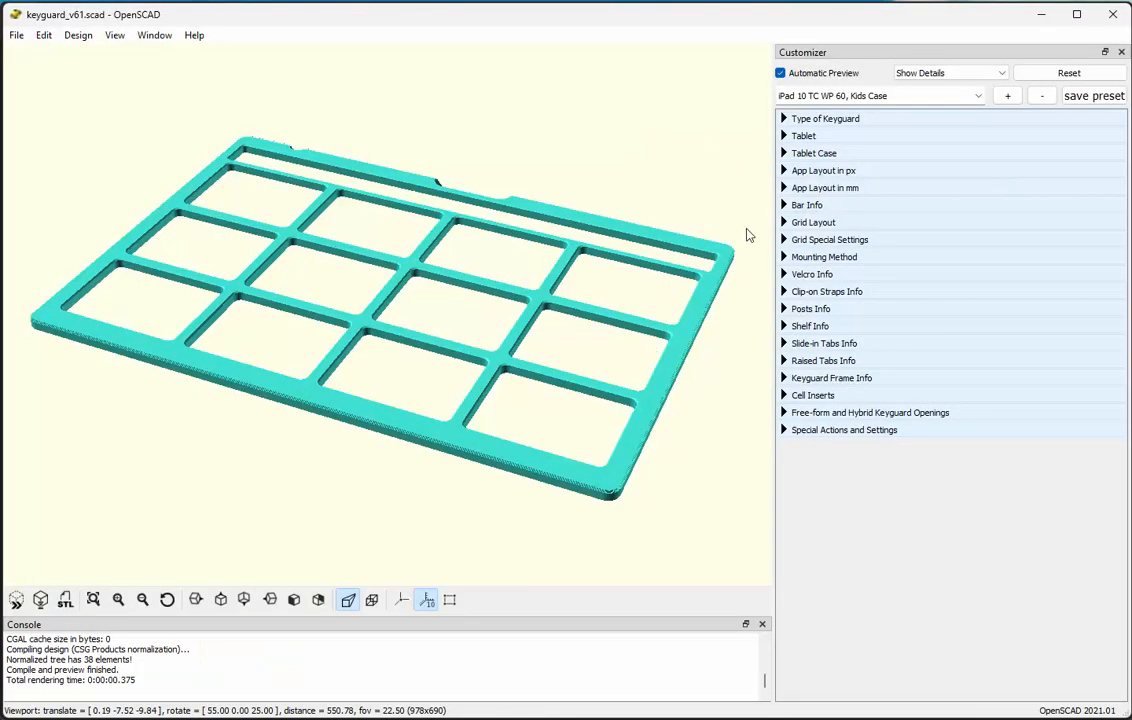
In Grid Layout, set the keyguard grid to 10 columns and 6 rows.
left_click(791, 222)
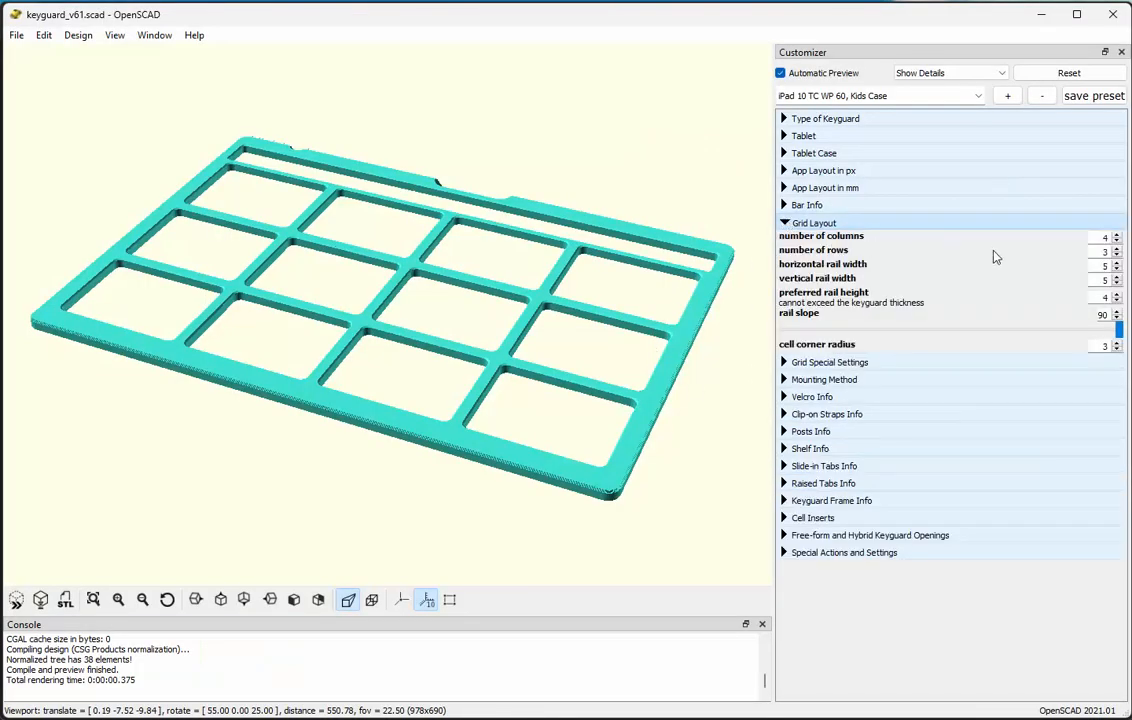
double_click(1105, 238)
type("10")
double_click(1105, 251)
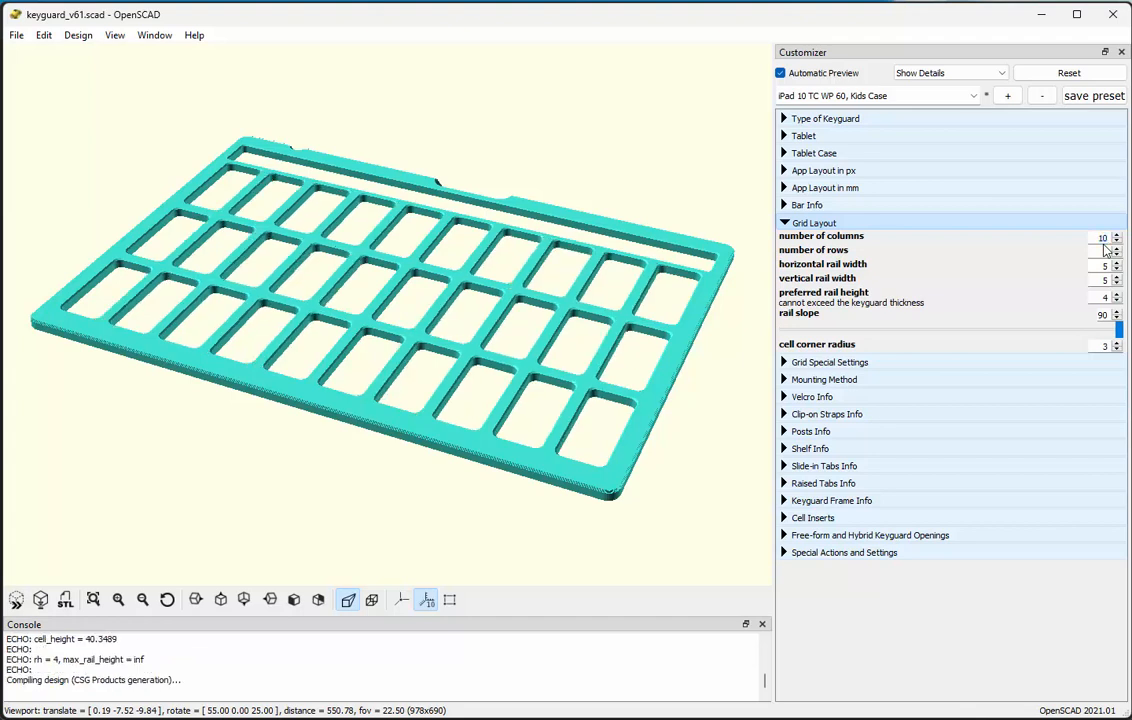
type("6")
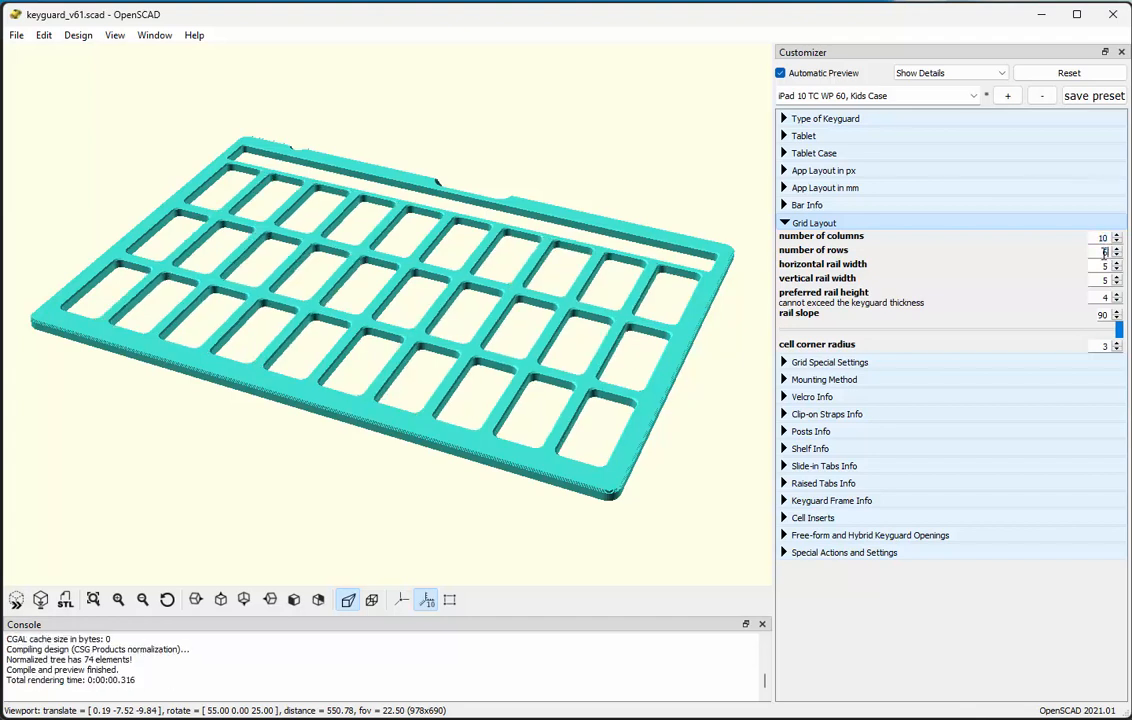
key("Return")
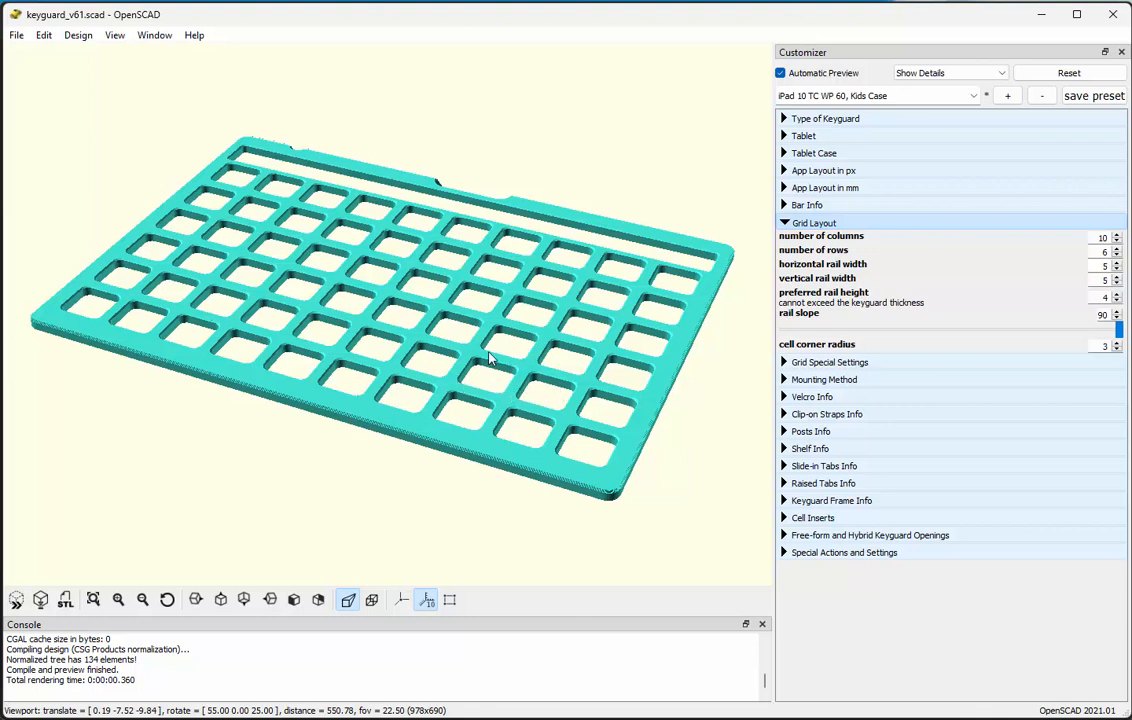
Set both the horizontal and the vertical rail width of the grid to 2.
double_click(1105, 265)
type("3")
key("Return")
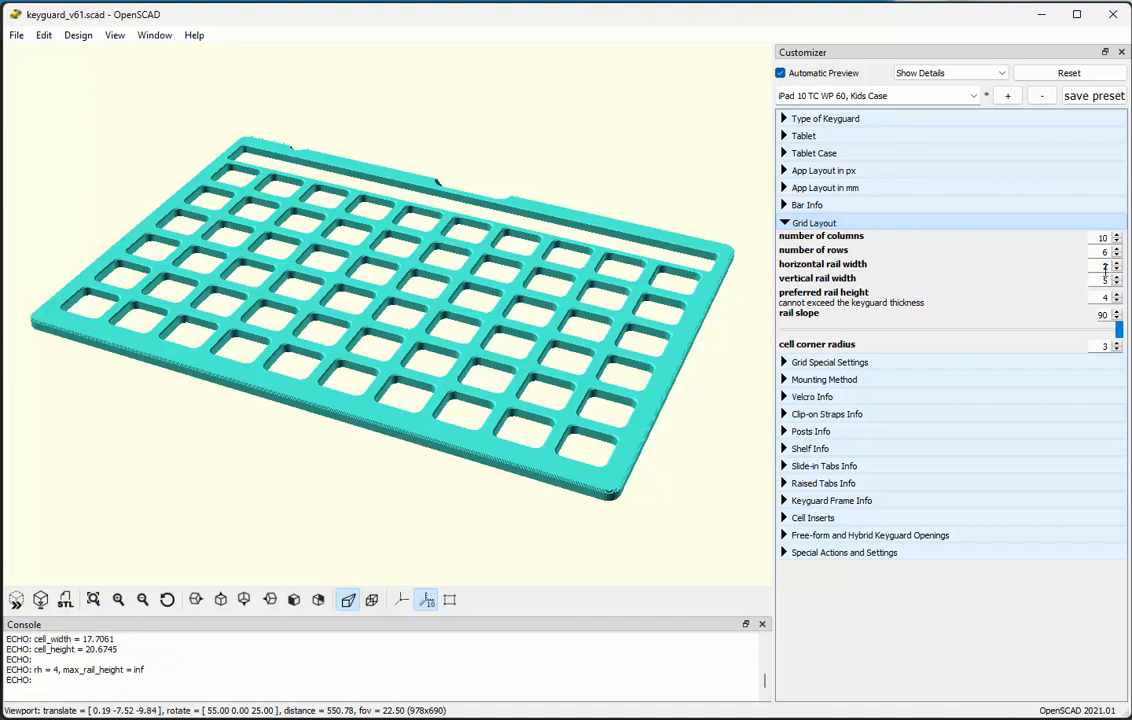
double_click(1105, 280)
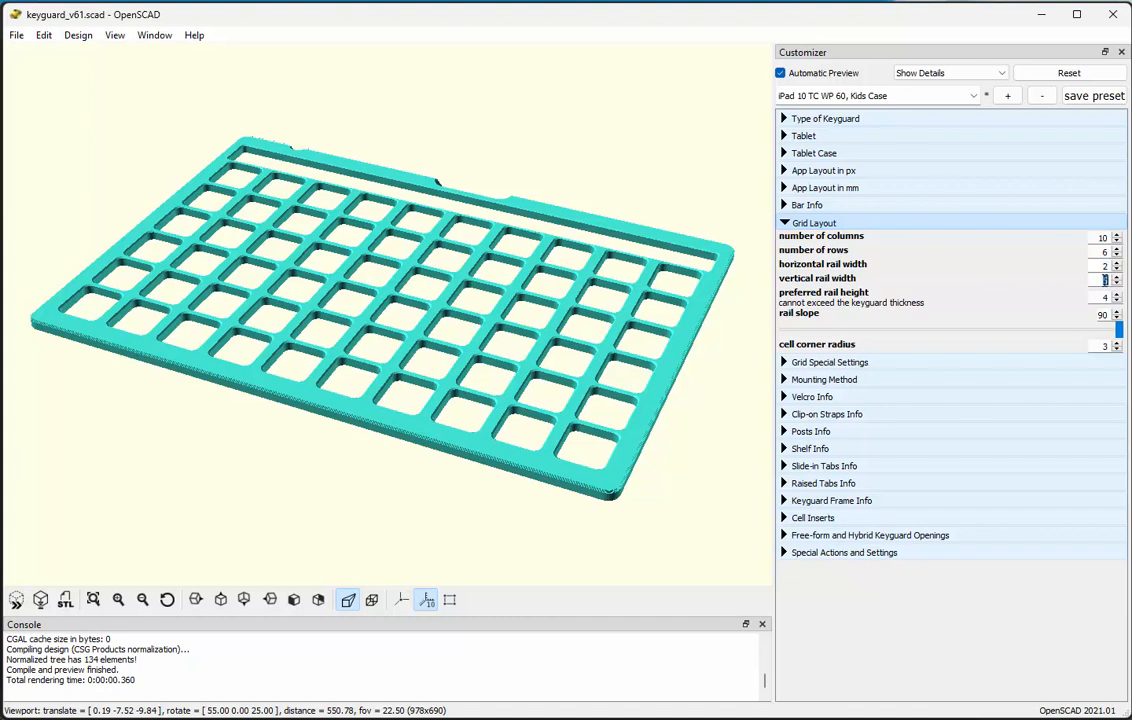
type("2")
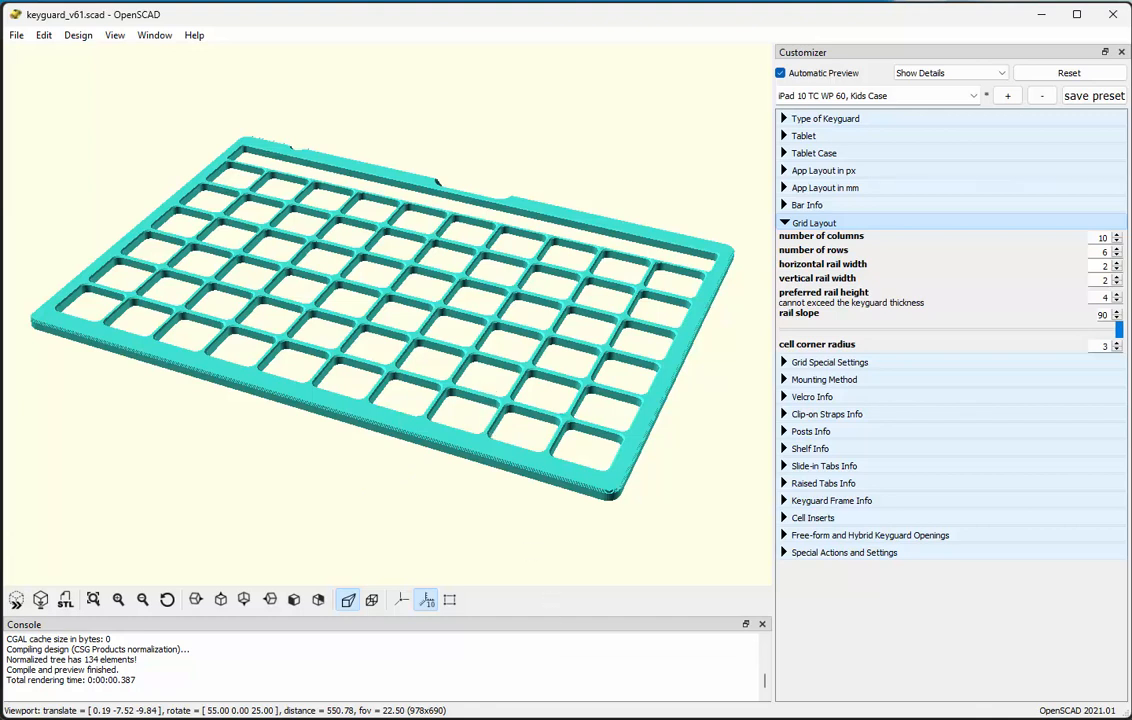
Switch to the browser and read the article on comparing a keyguard image to a screenshot of the AAC app.
mouse_move(520, 719)
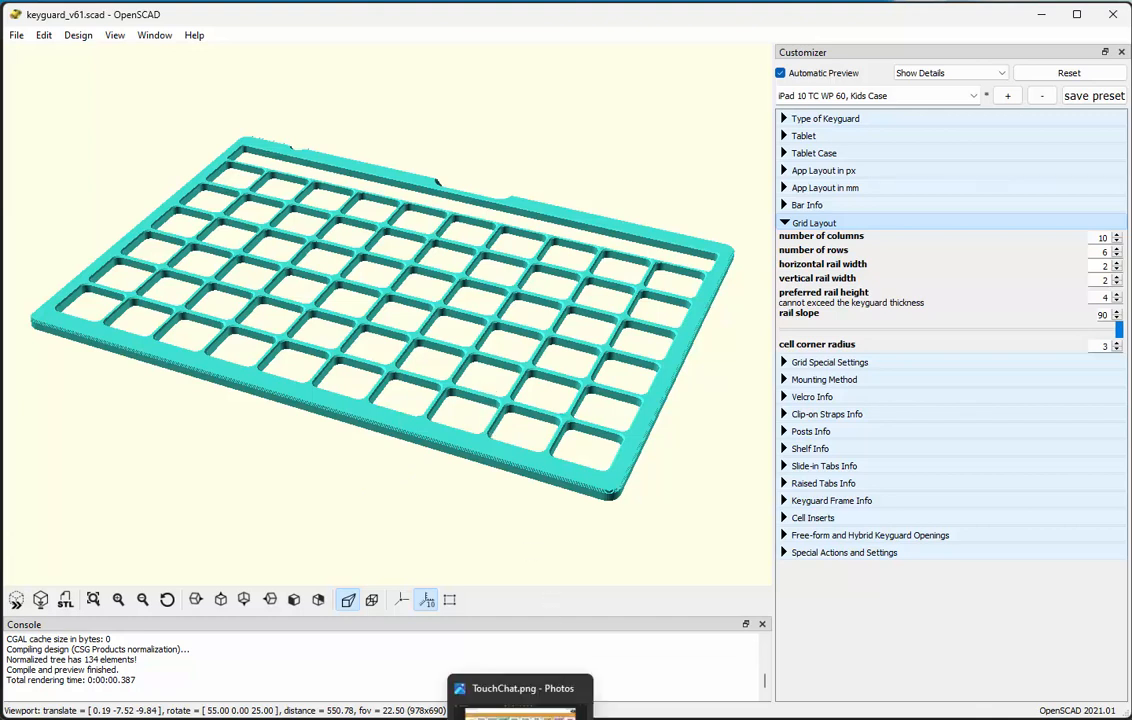
left_click(447, 719)
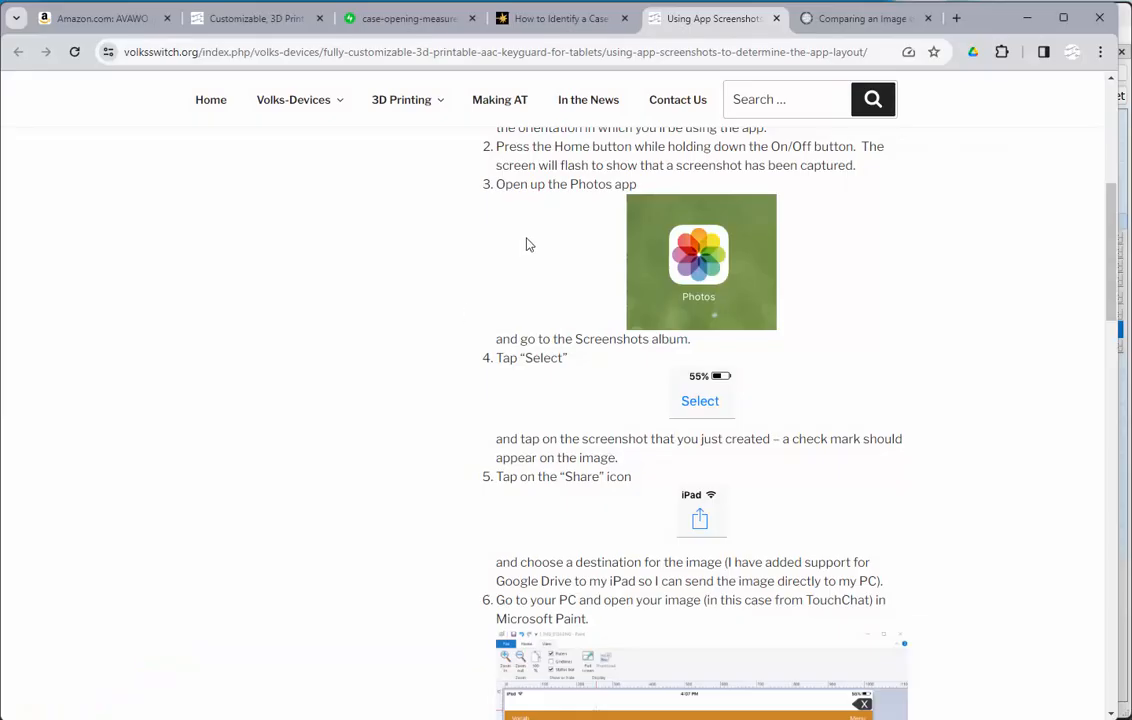
left_click(843, 18)
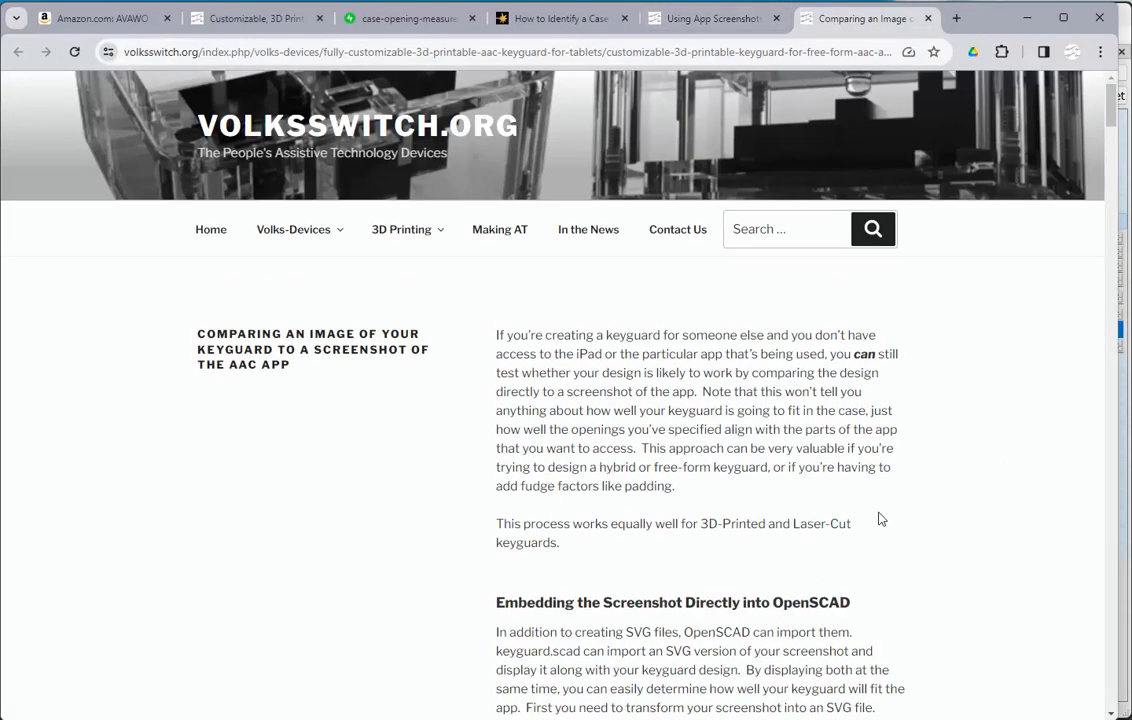
scroll(900, 455, "down", 4)
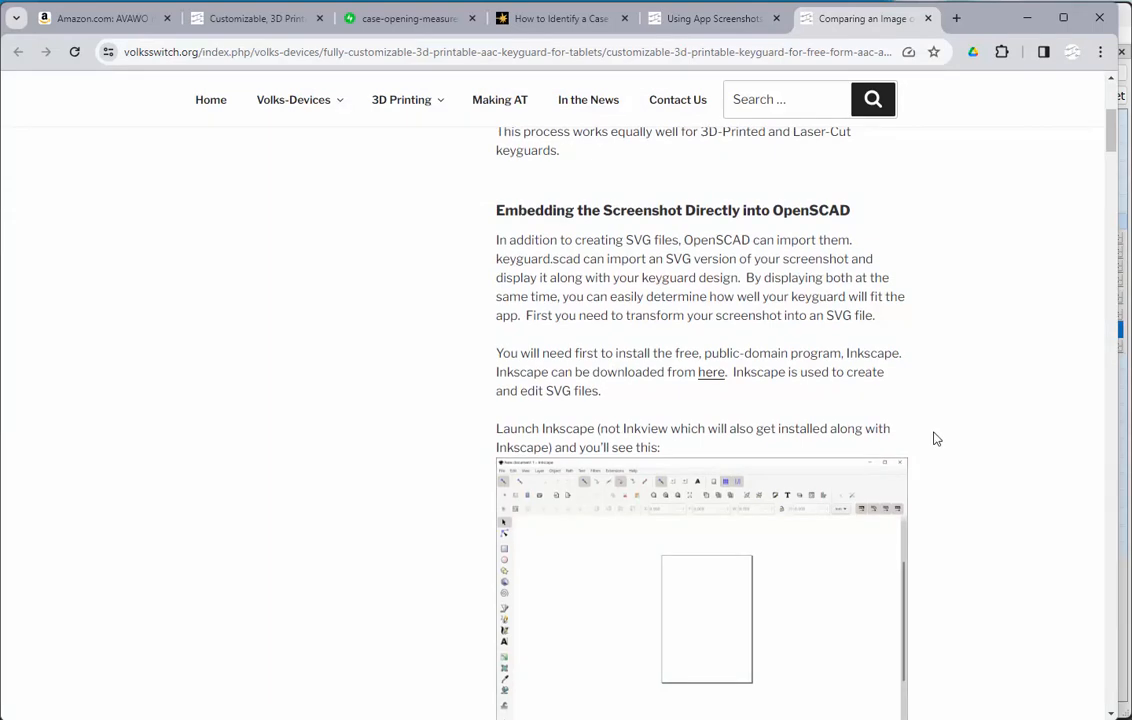
scroll(935, 438, "up", 4)
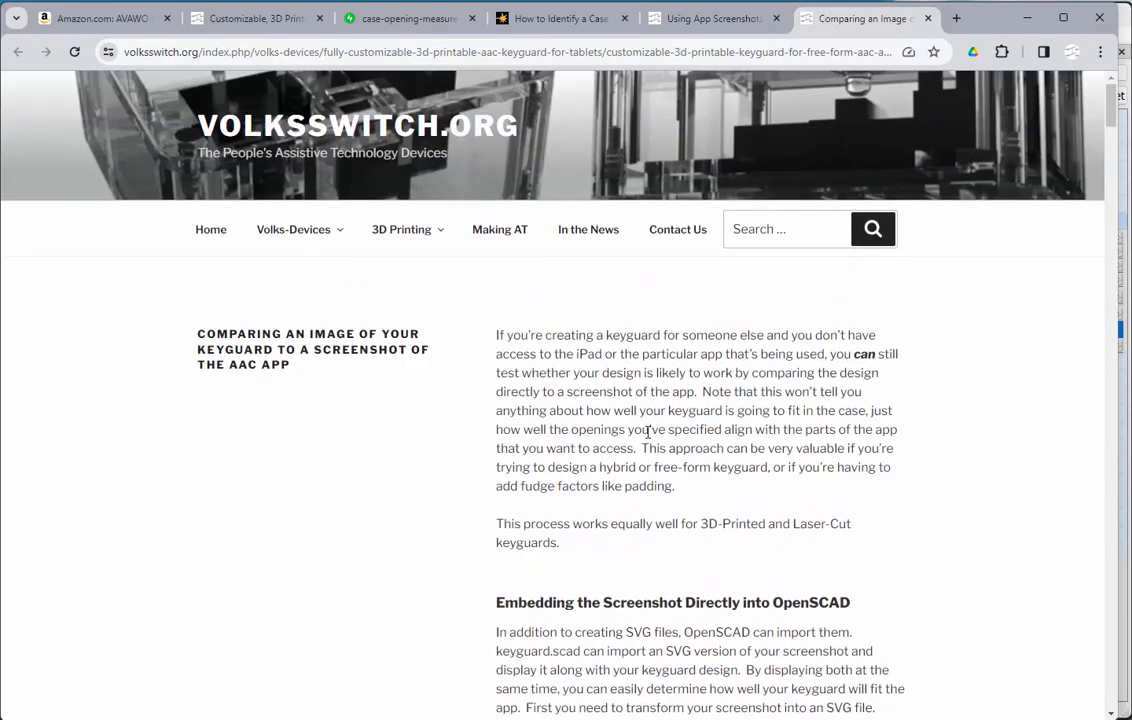
scroll(682, 369, "down", 2)
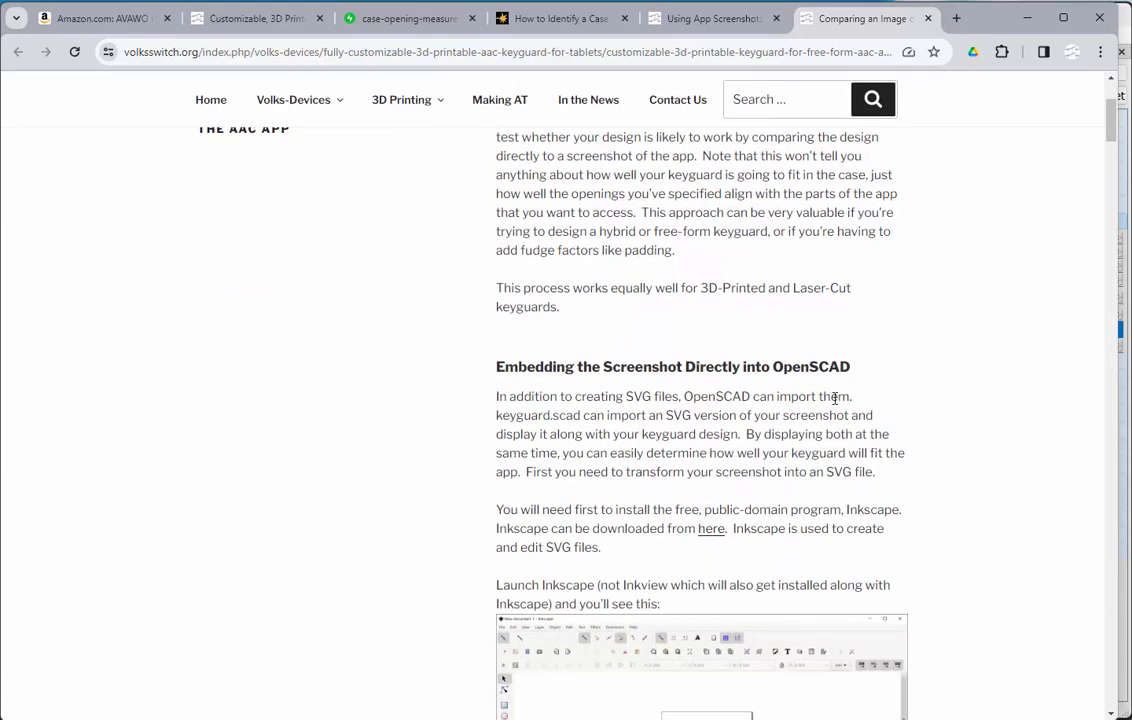
scroll(836, 399, "up", 2)
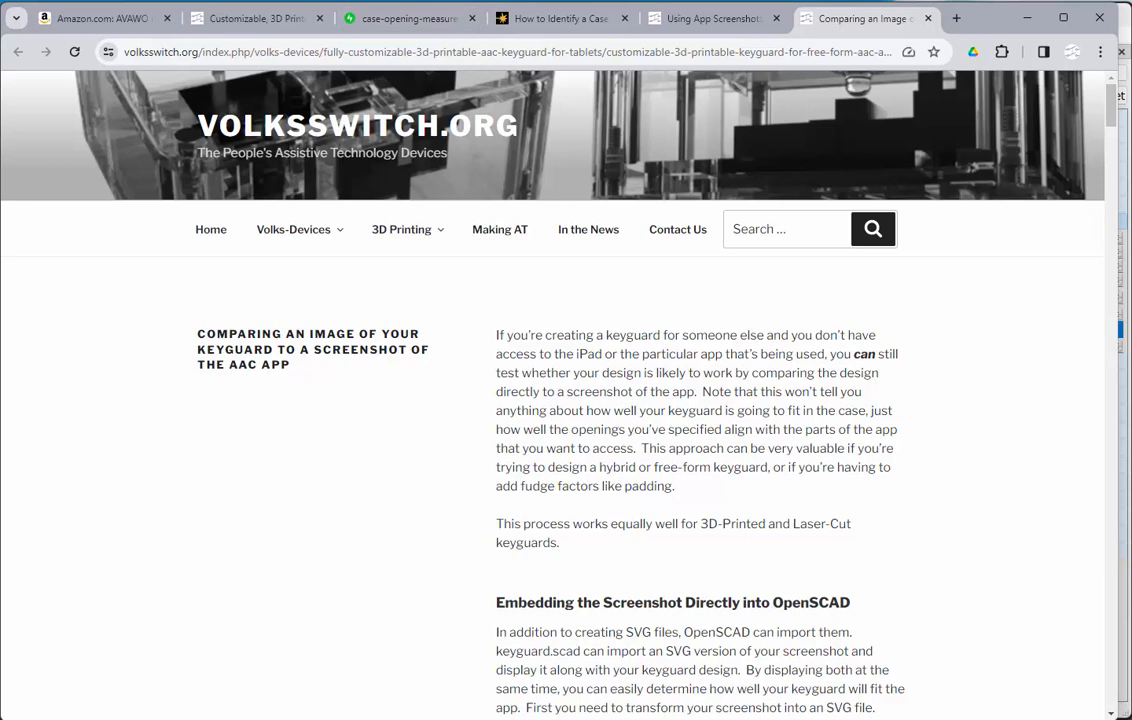
Switch back to OpenSCAD, close Grid Layout, and include the screenshot in the keyguard preview under Special Actions and Settings, viewed from the top.
mouse_move(486, 719)
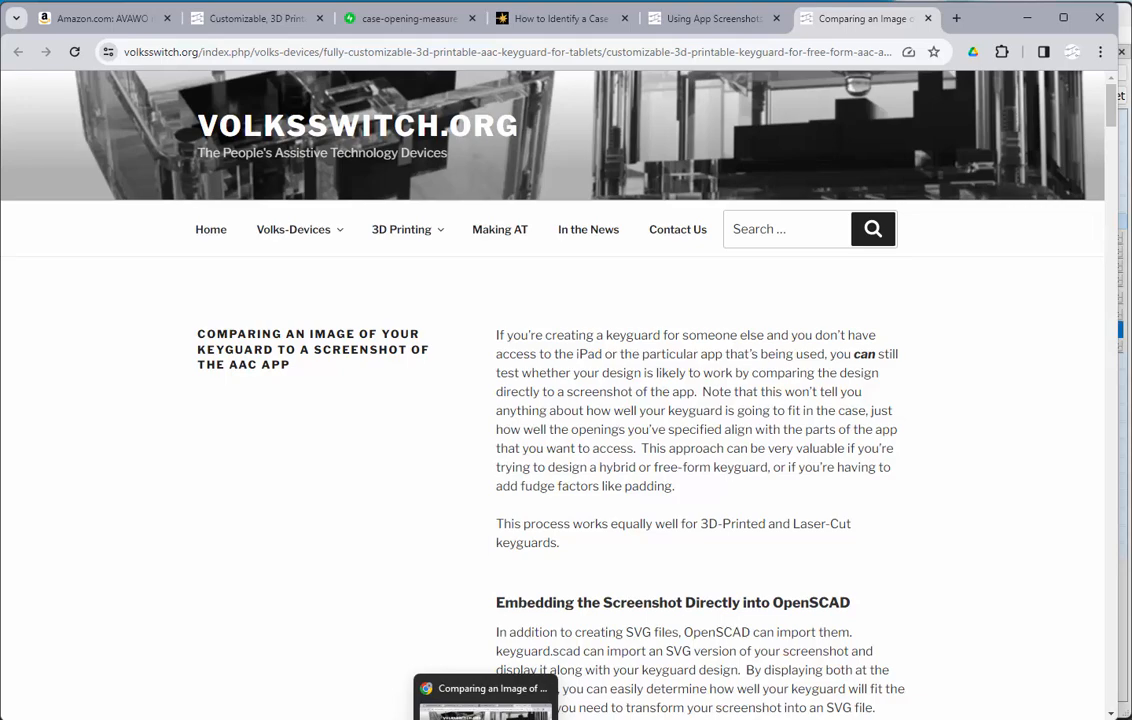
left_click(451, 719)
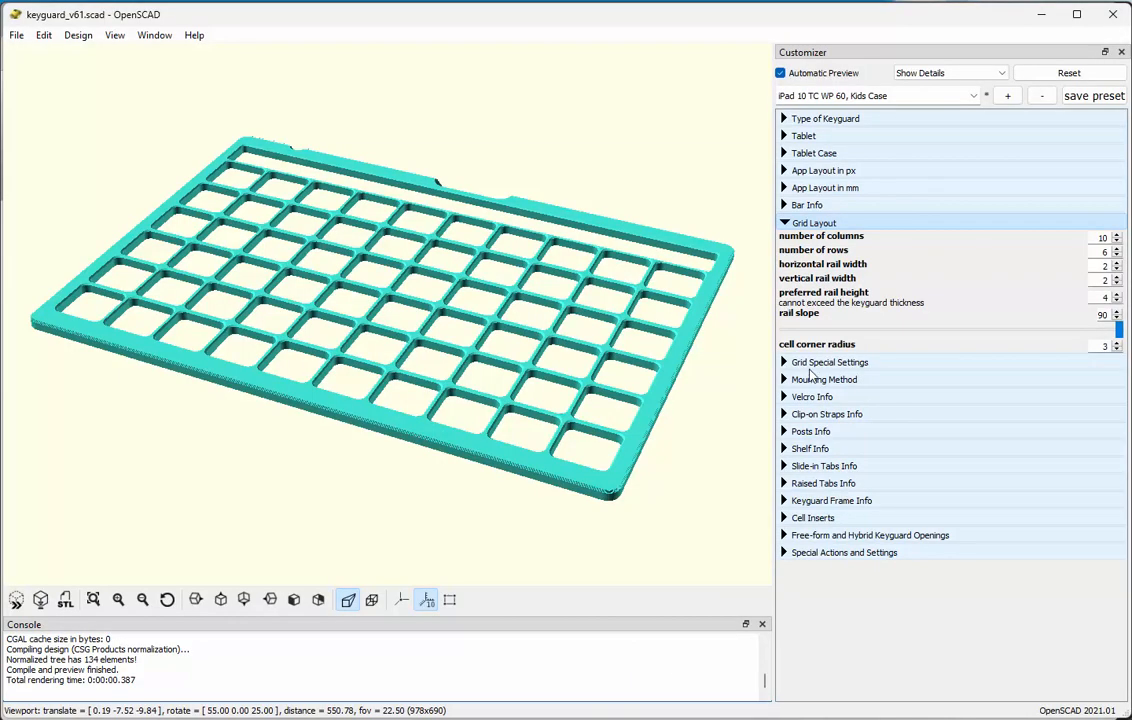
left_click(785, 223)
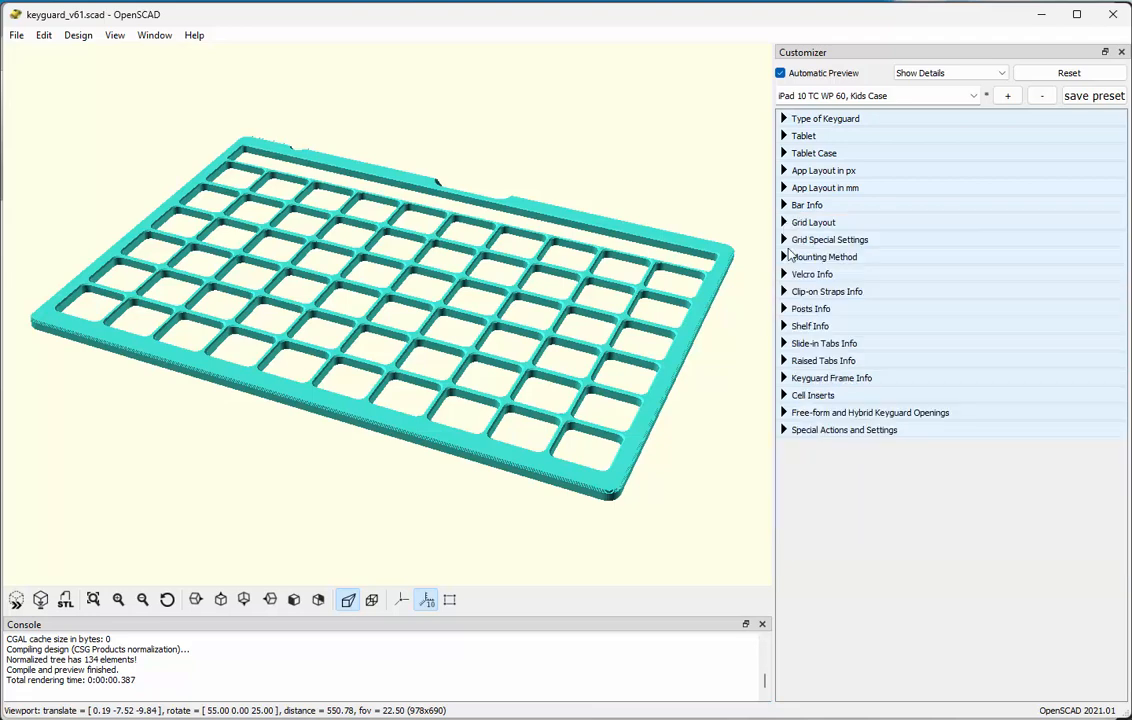
left_click(784, 430)
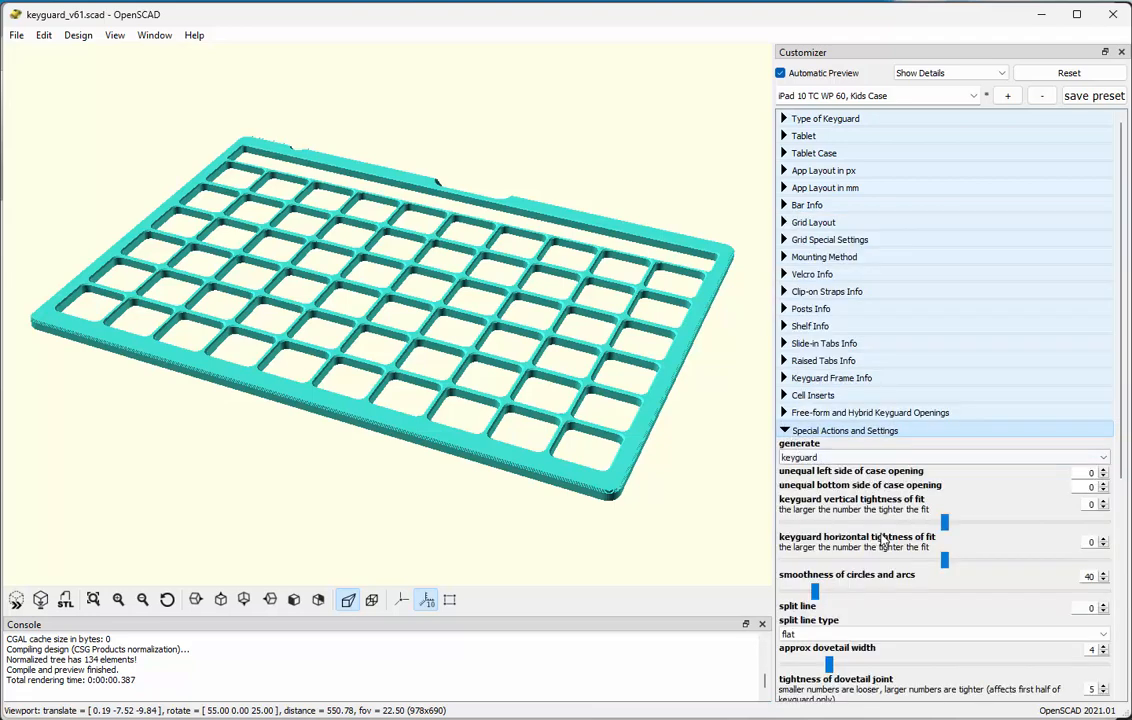
scroll(883, 540, "down", 5)
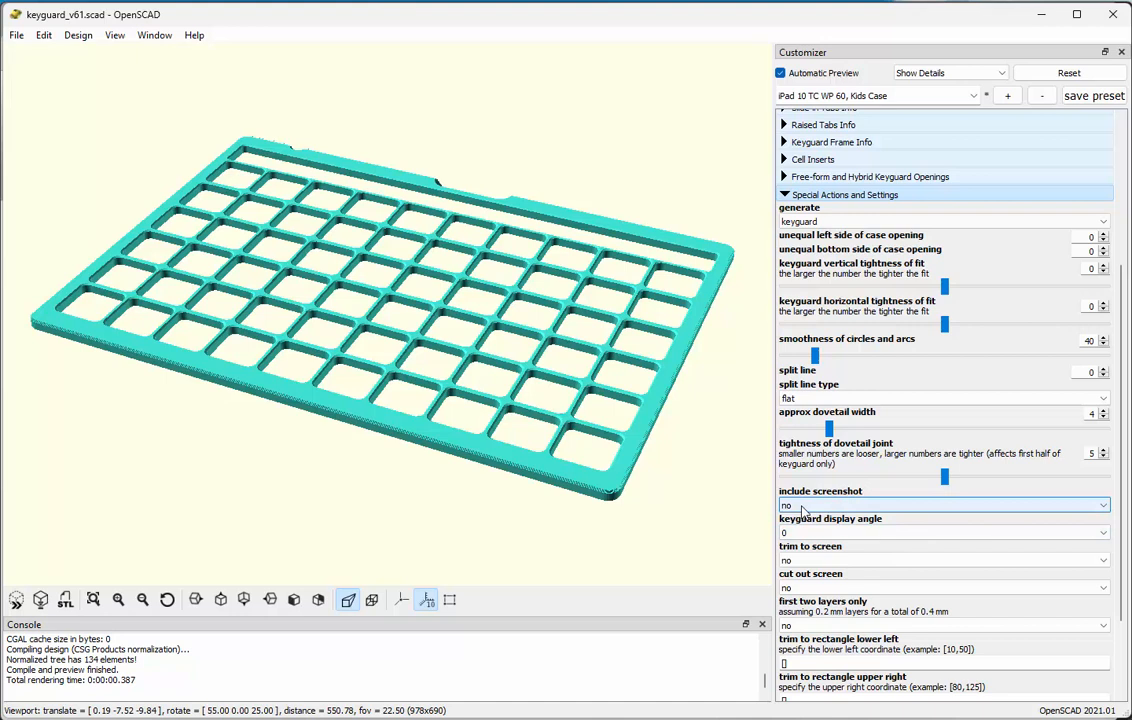
left_click(802, 510)
left_click(800, 524)
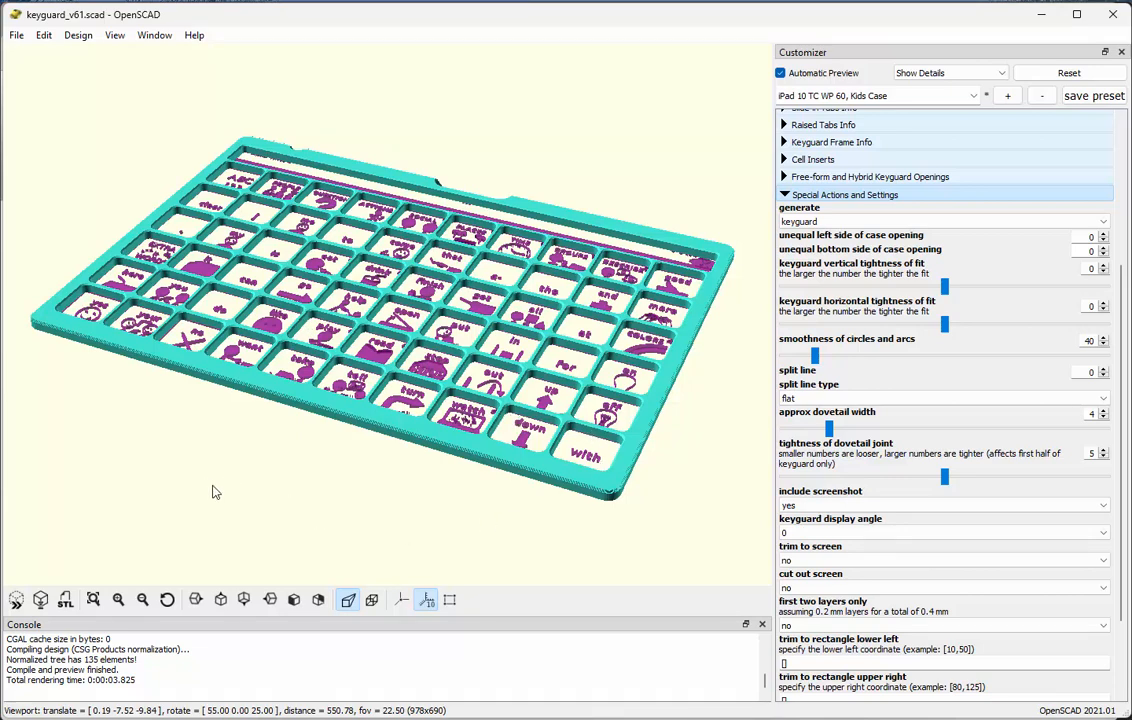
left_click(221, 600)
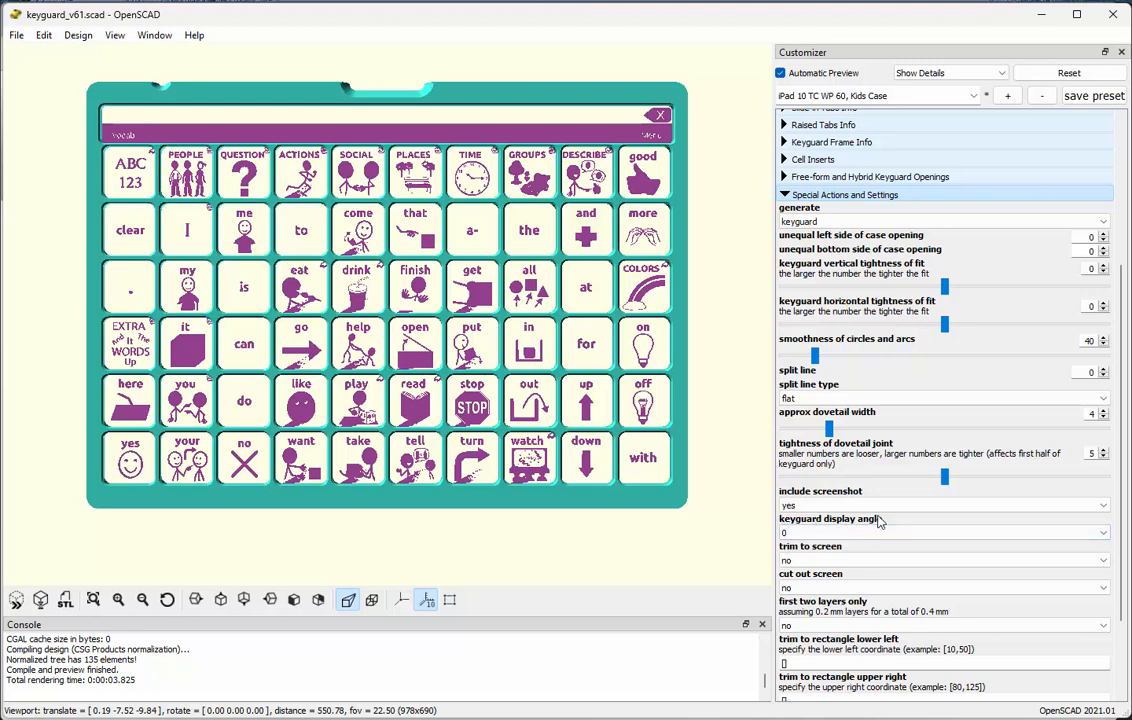
Preview the keyguard at a display angle of 60, and set the display angle back to 0.
left_click(796, 533)
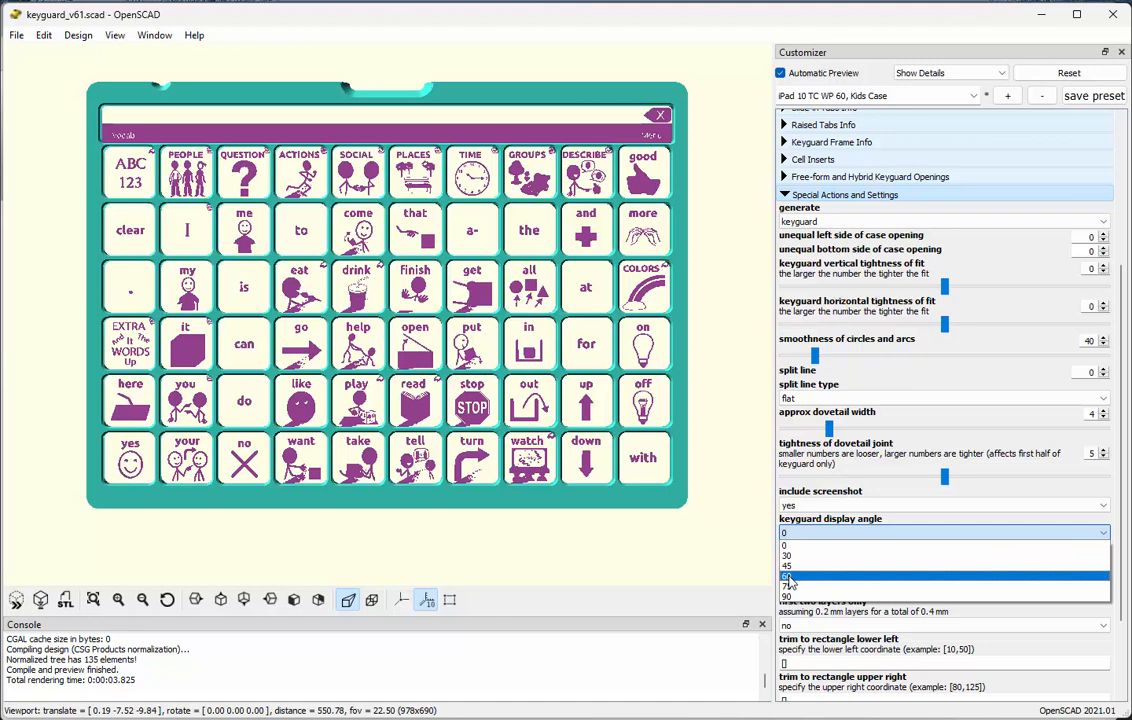
left_click(789, 578)
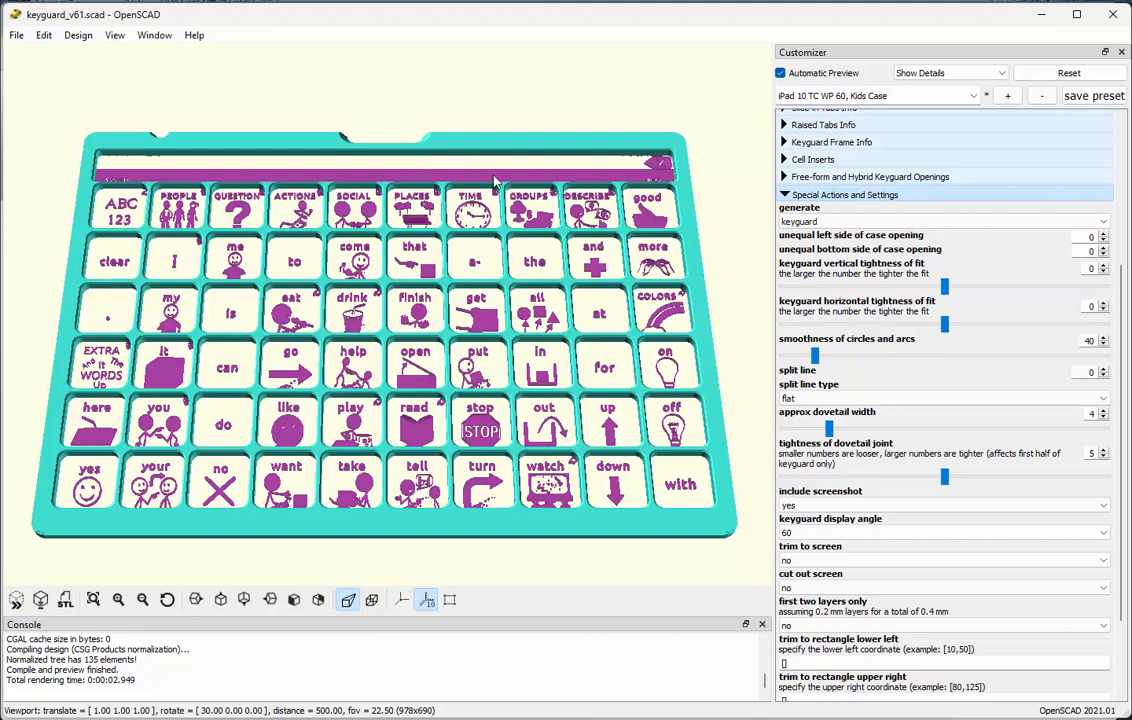
left_click(795, 540)
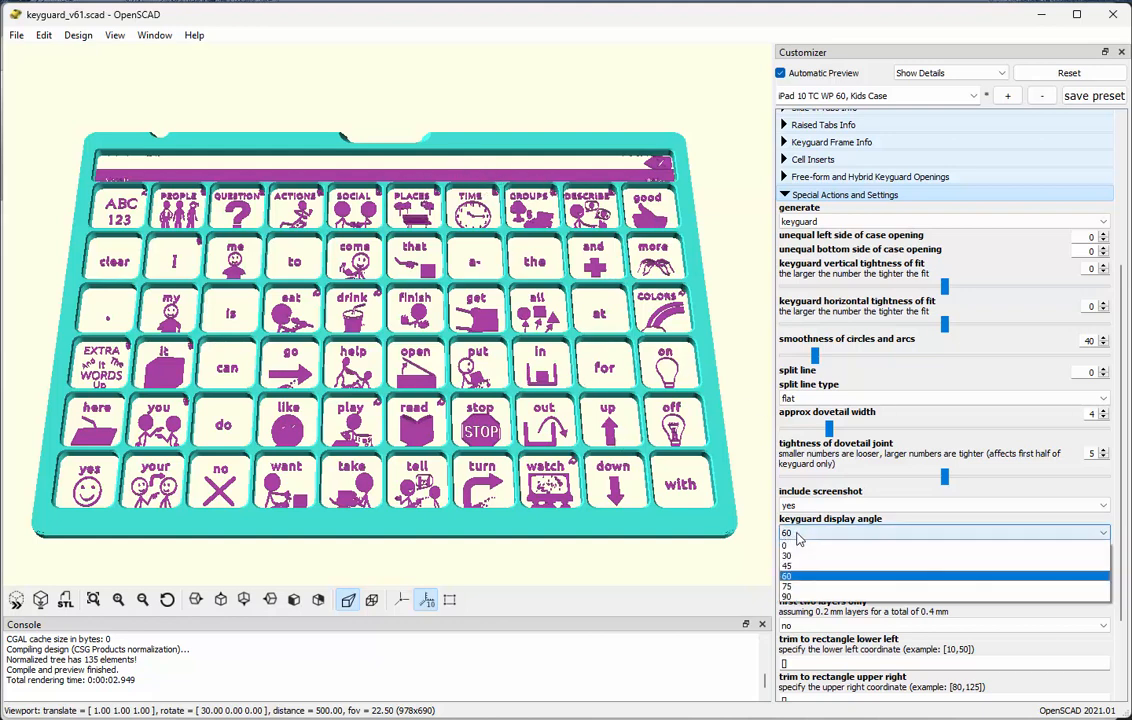
left_click(795, 536)
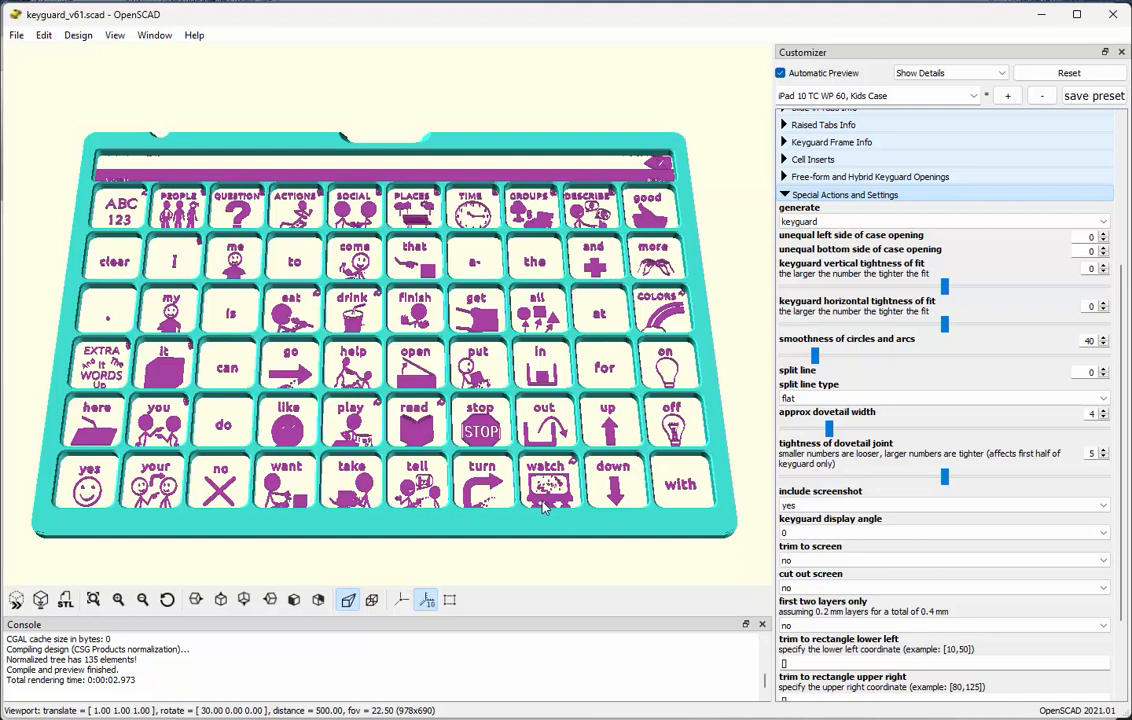
Turn off the included screenshot and close the Special Actions and Settings group.
left_click(806, 506)
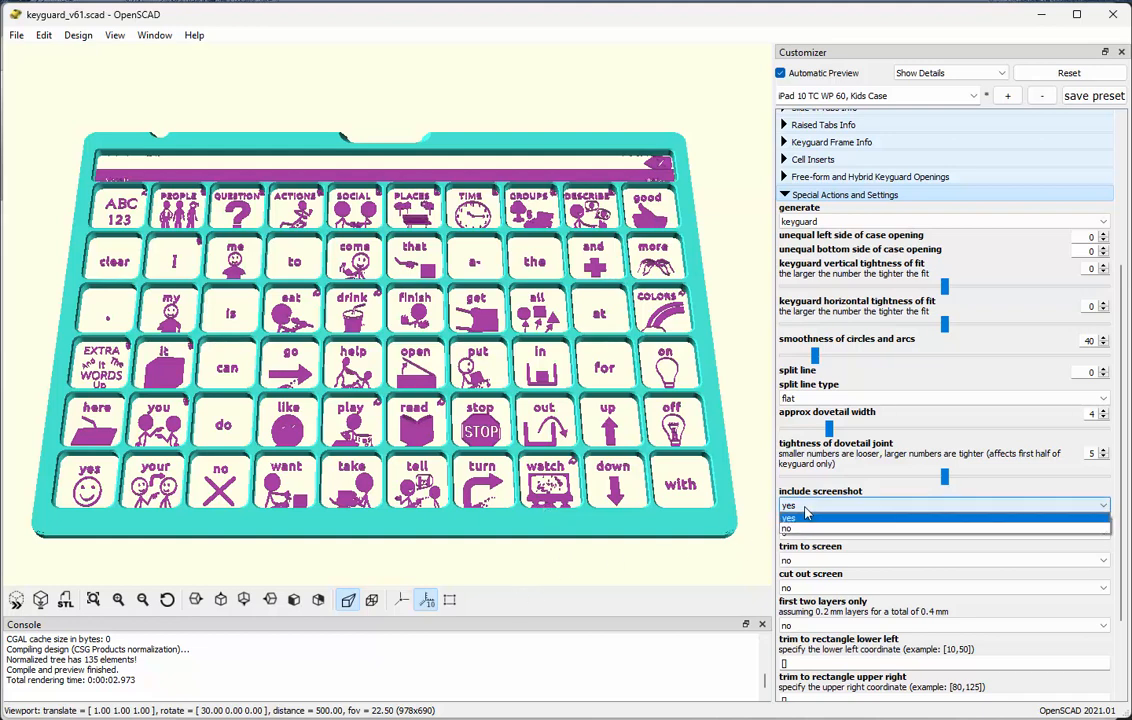
left_click(795, 528)
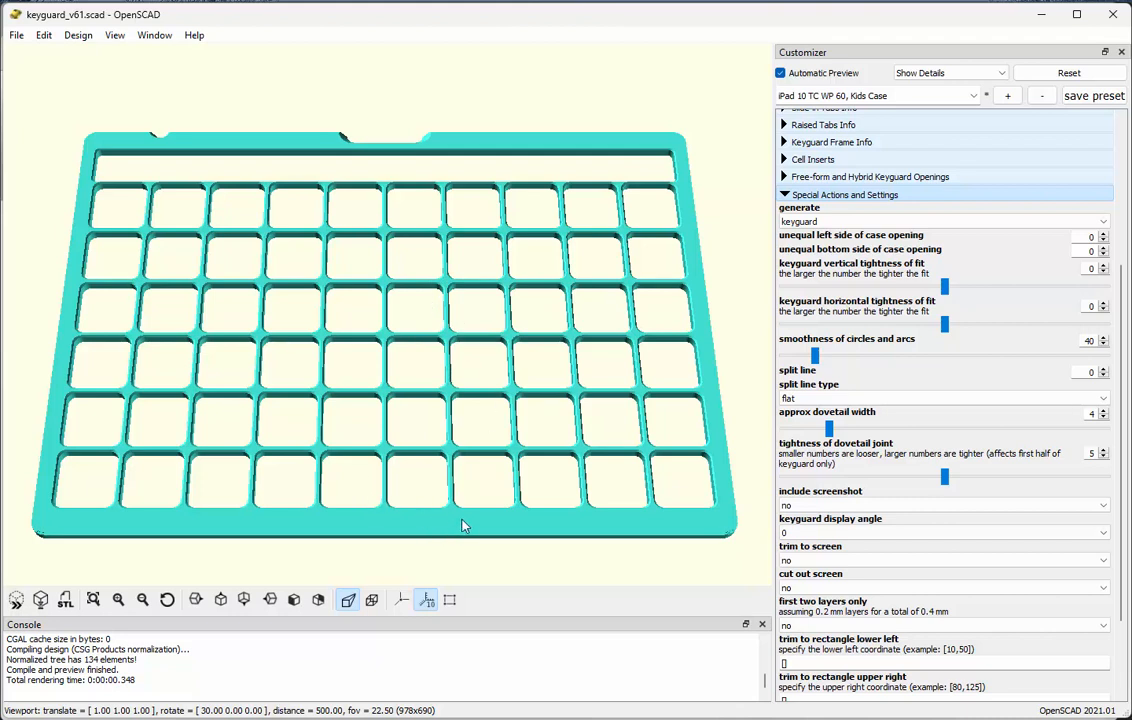
left_click(830, 195)
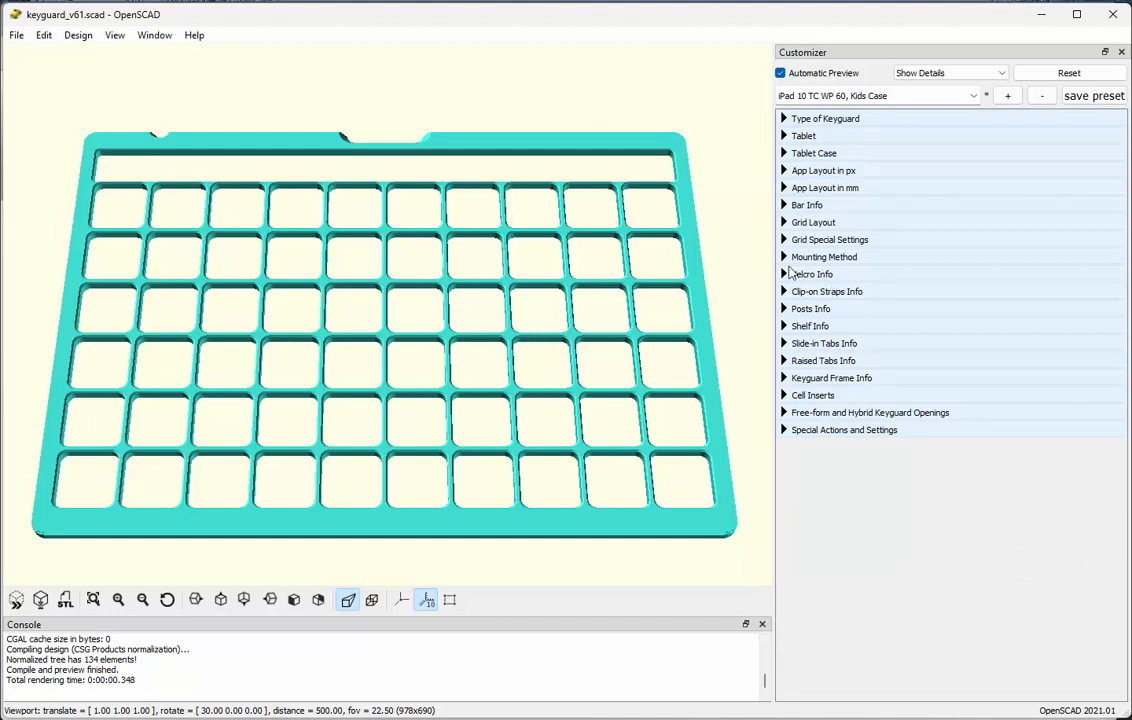
Set the keyguard's mounting method to Clip-on Straps and examine the strap slots along its sides.
left_click(791, 260)
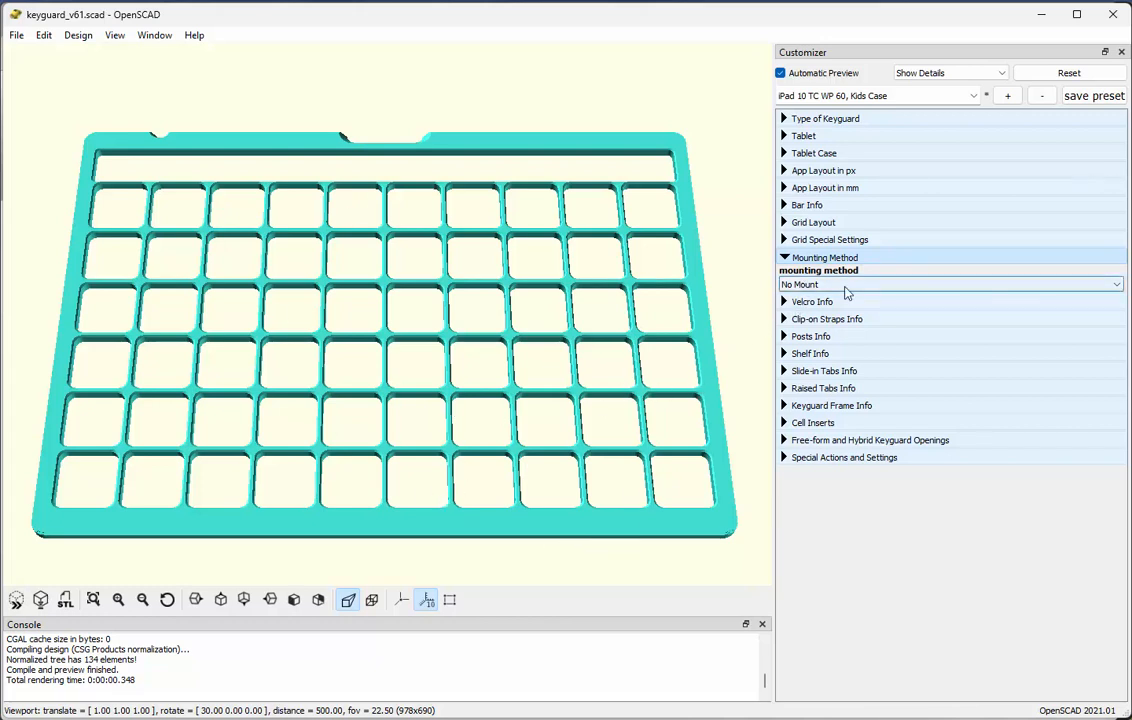
left_click(925, 285)
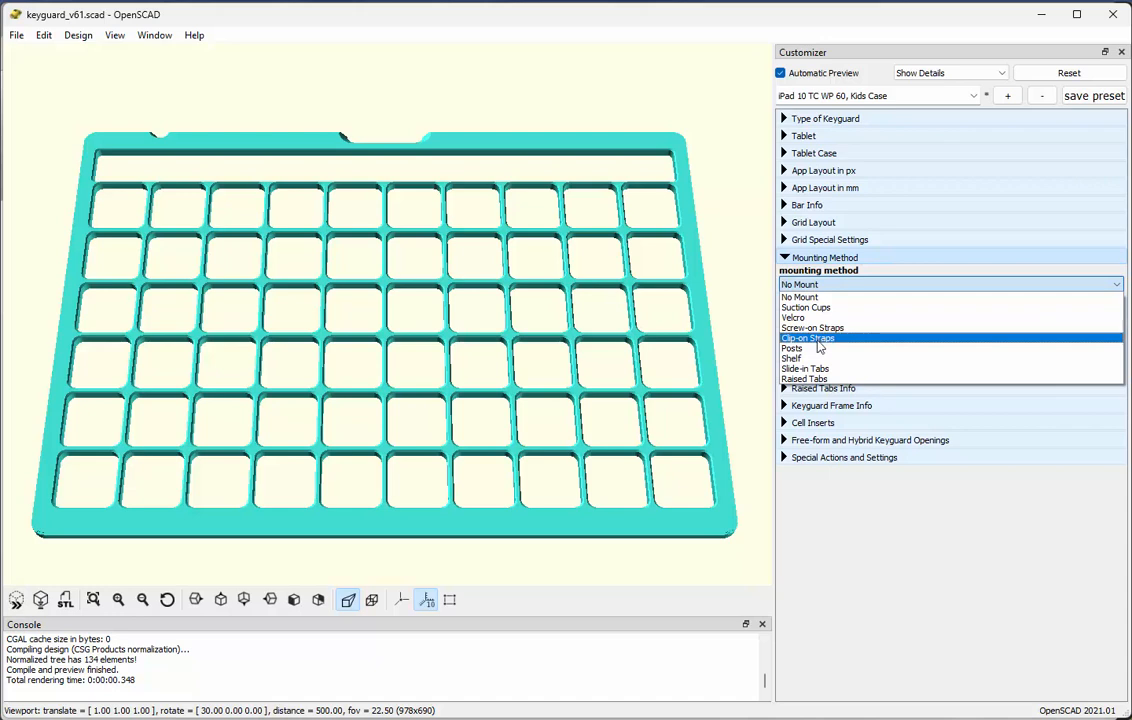
left_click(816, 341)
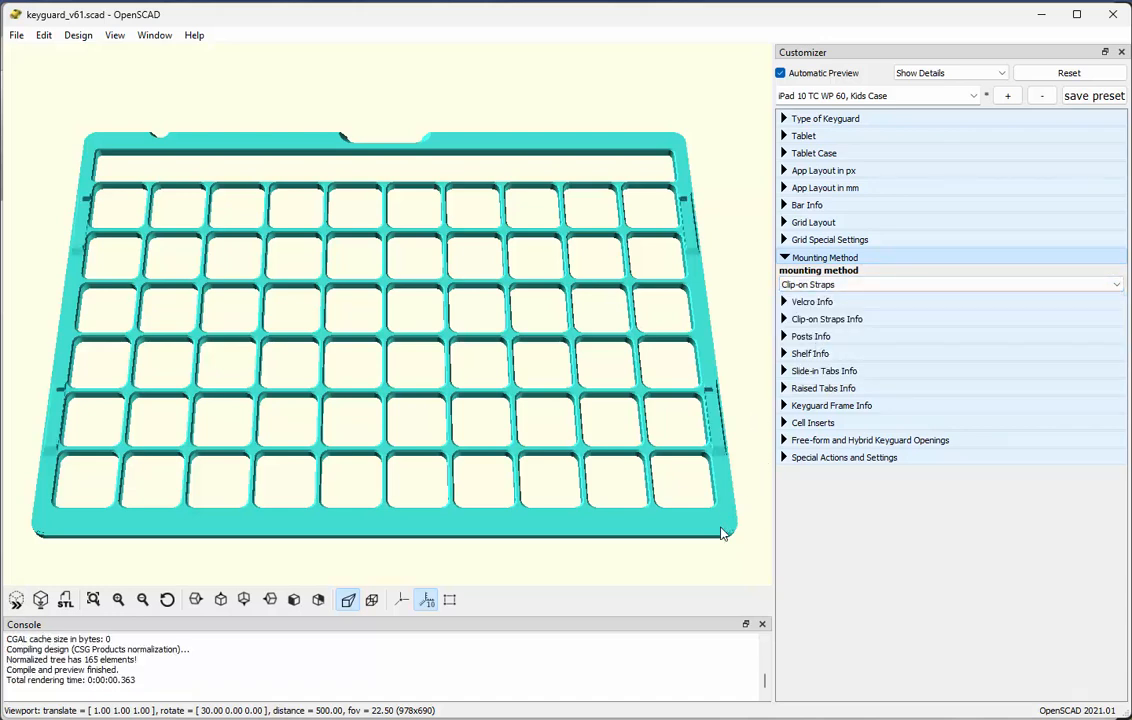
left_click_drag(723, 566, 676, 428)
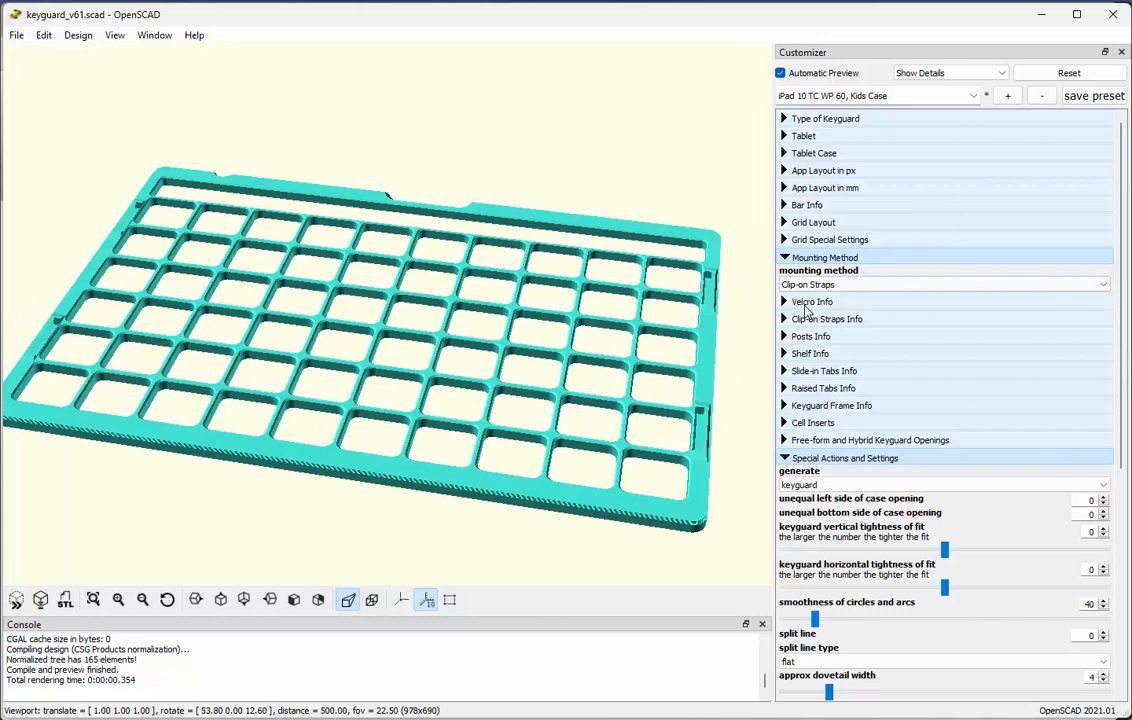
Change the mounting method to Posts and inspect the posts at the keyguard's upper corners.
left_click(807, 285)
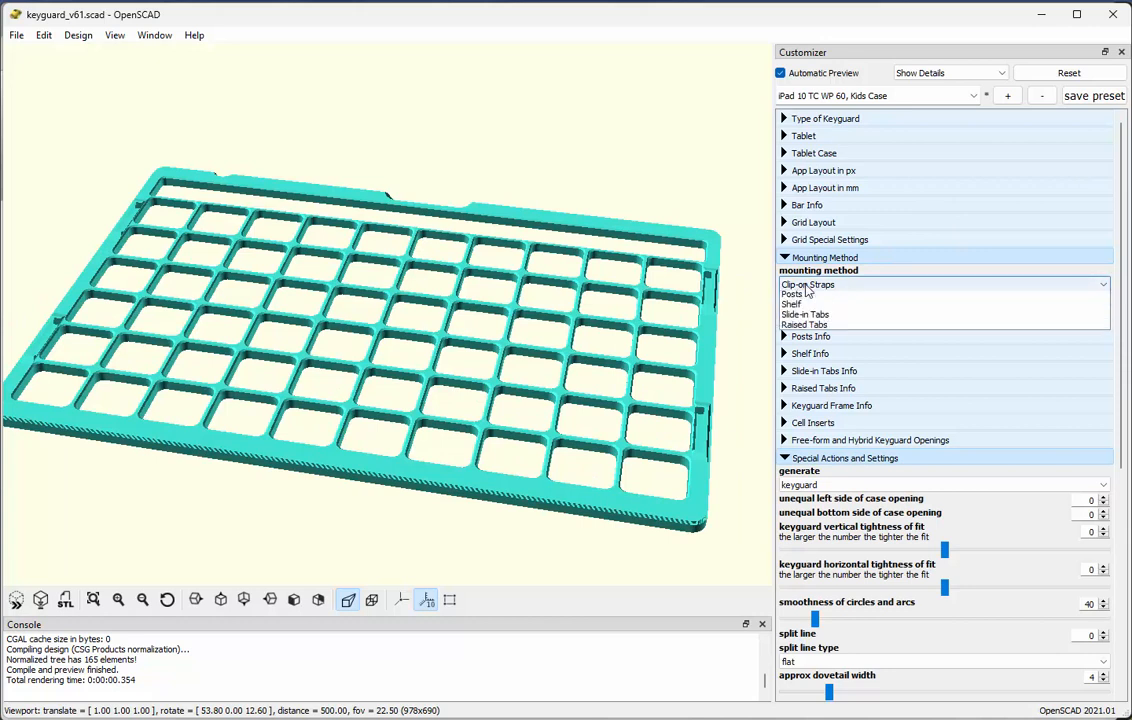
left_click(791, 348)
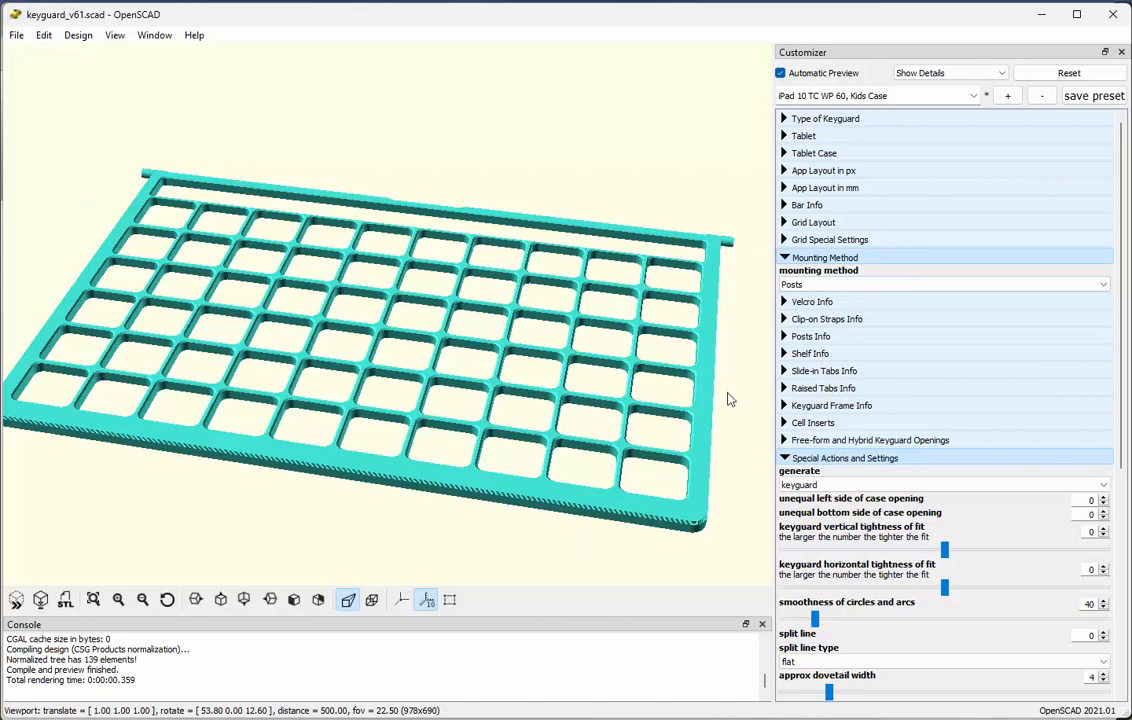
left_click_drag(729, 399, 719, 224)
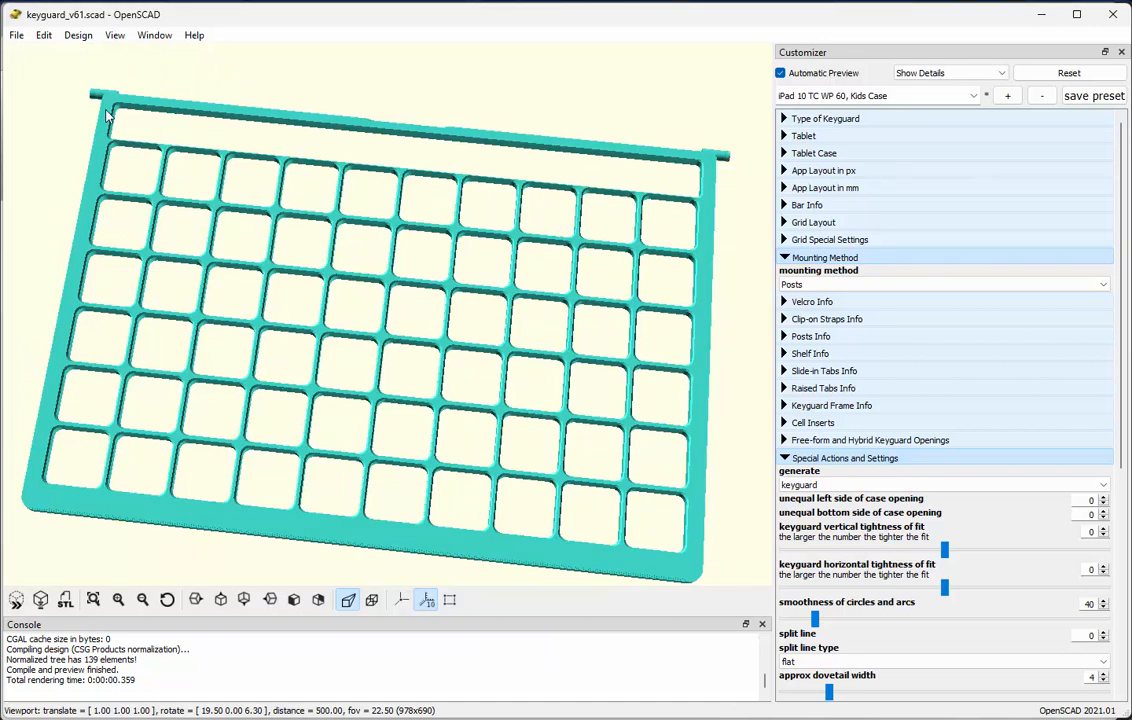
Change the mounting method to Shelf and inspect the shelf around the keyguard's edge.
left_click(940, 284)
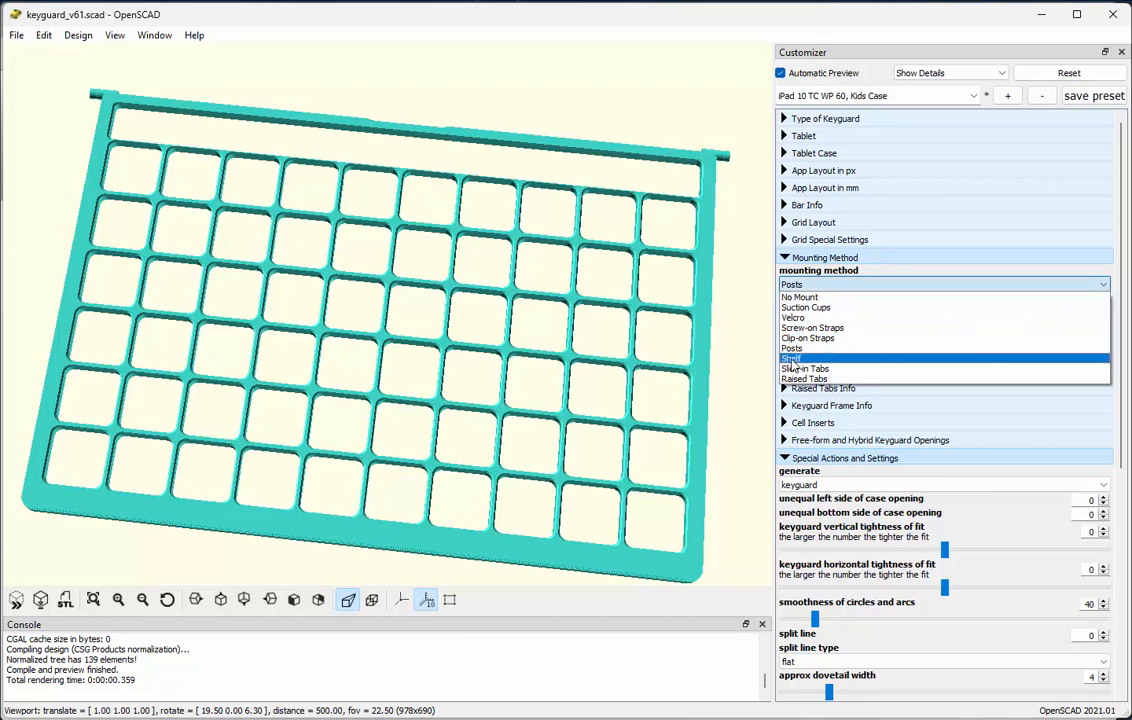
left_click(830, 350)
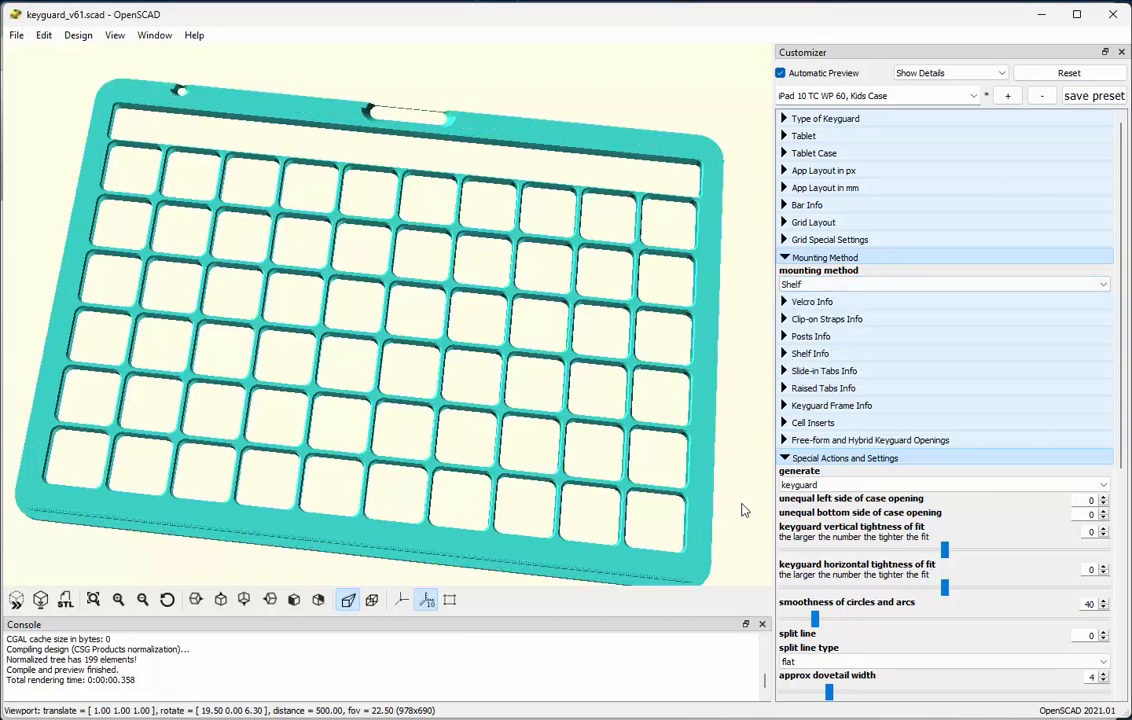
left_click_drag(742, 510, 739, 483)
right_click_drag(676, 536, 672, 531)
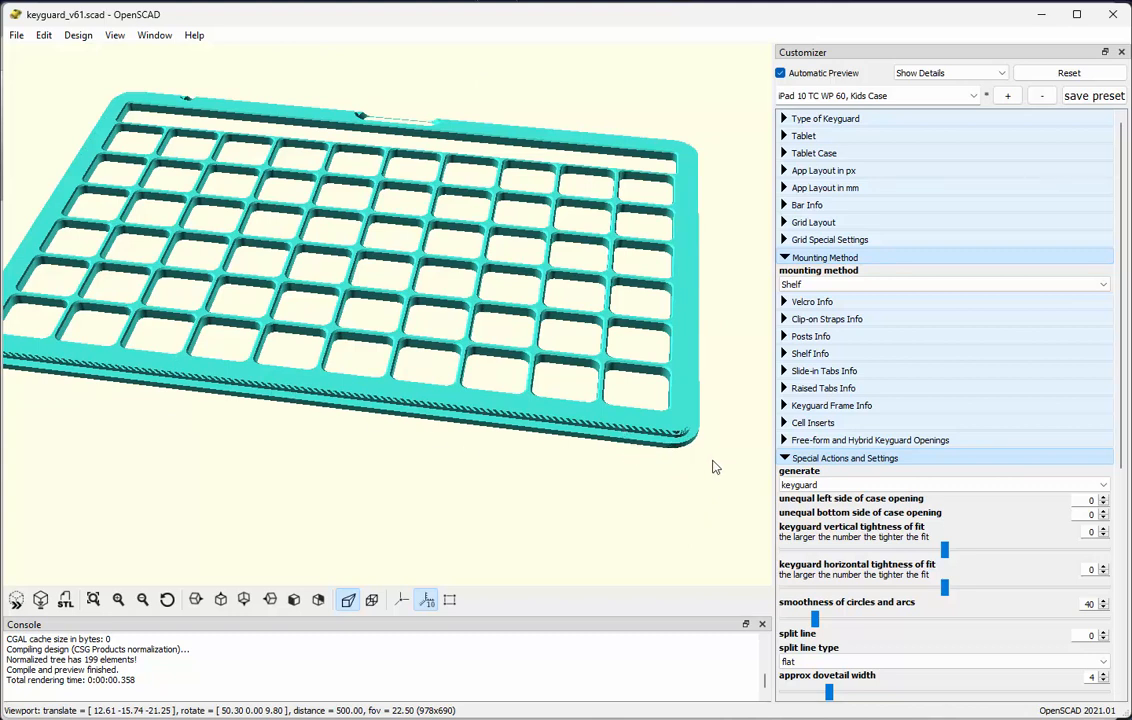
Set the mounting method to Slide-in Tabs, trying vertical-only tab locations before choosing horizontal and vertical, and close the Slide-in Tabs Info group.
left_click(800, 284)
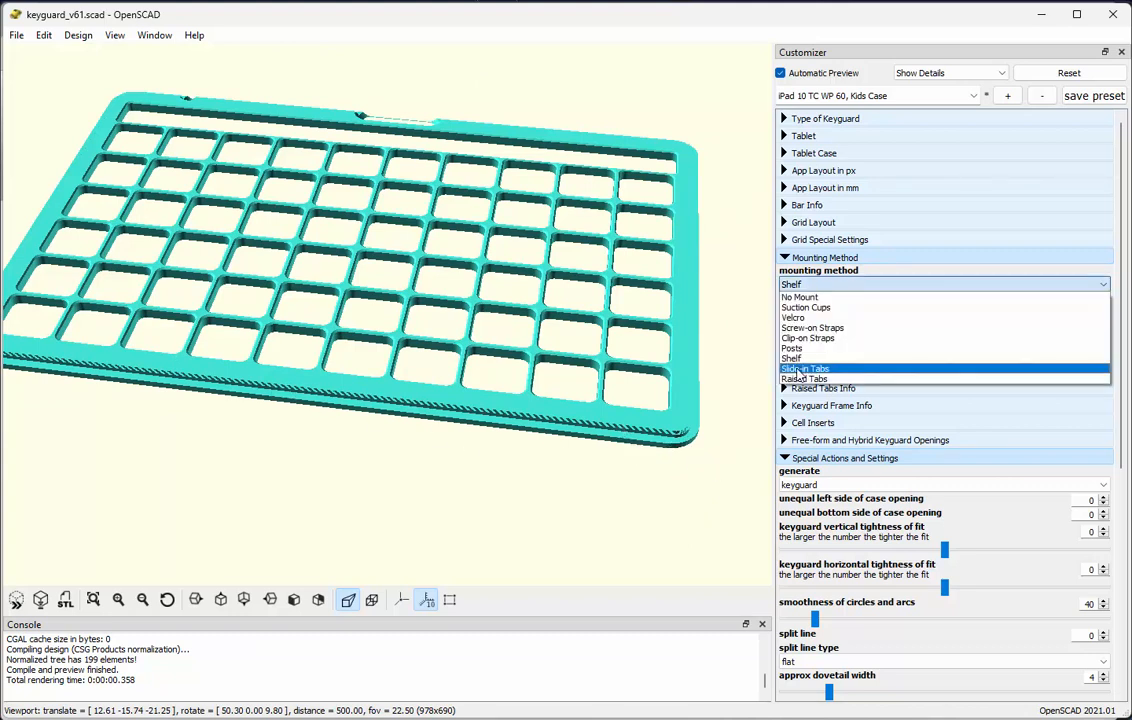
left_click(799, 370)
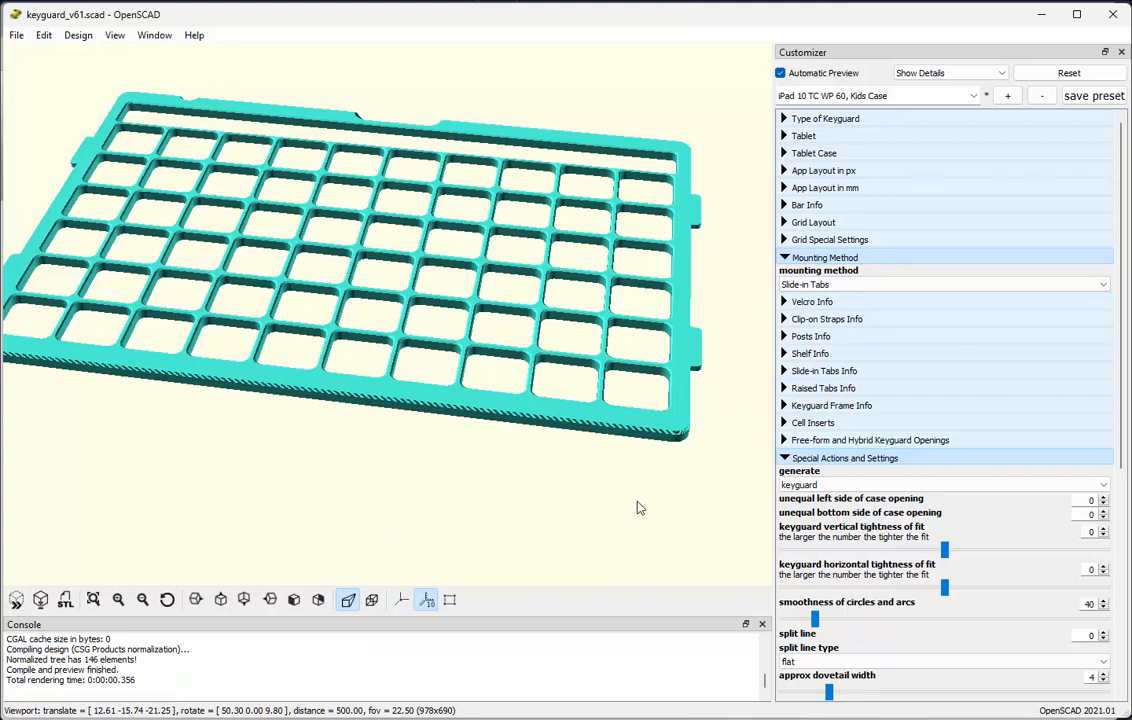
left_click(784, 371)
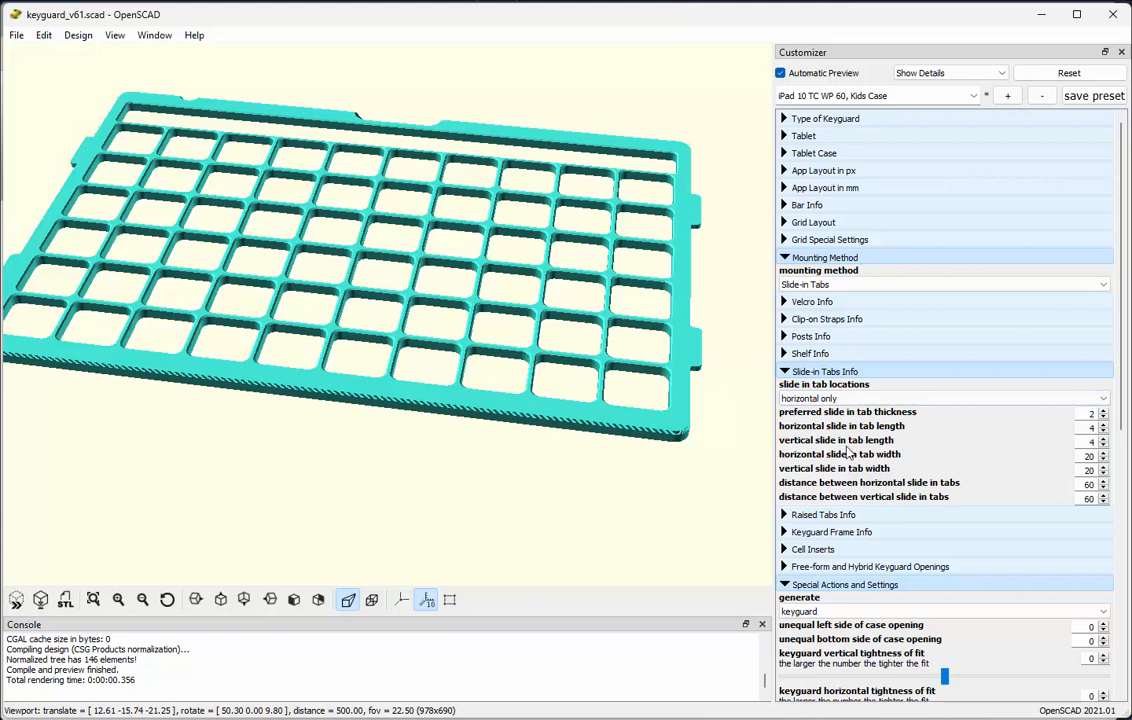
left_click(812, 398)
left_click(815, 421)
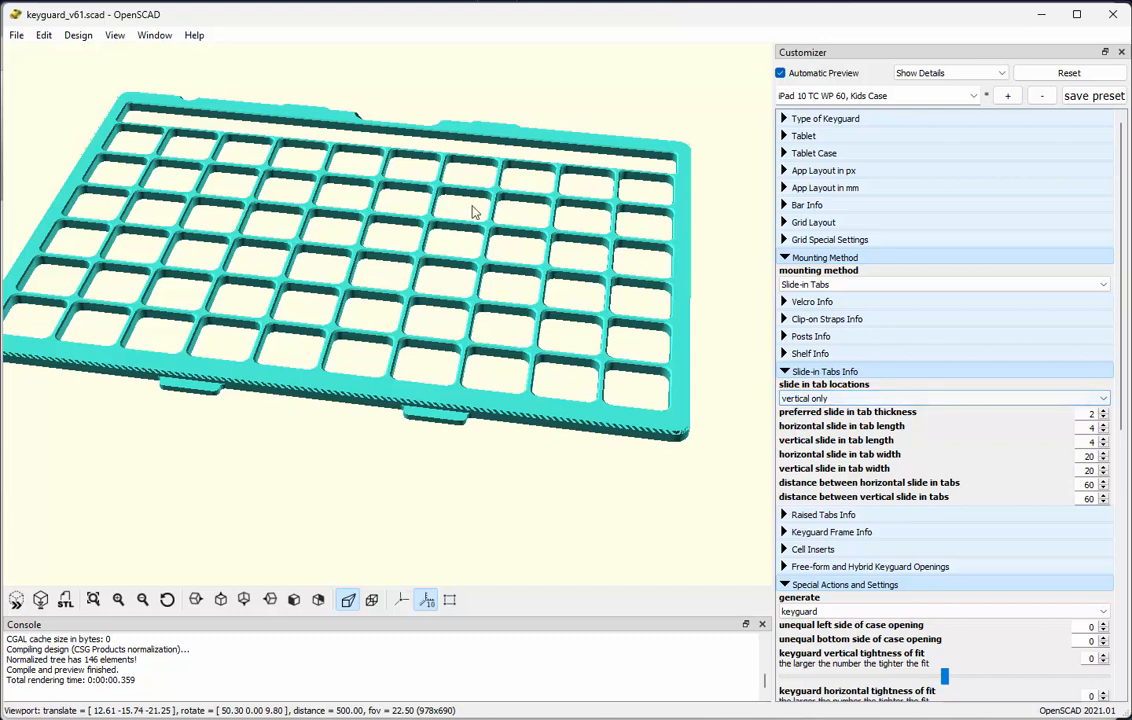
left_click(803, 400)
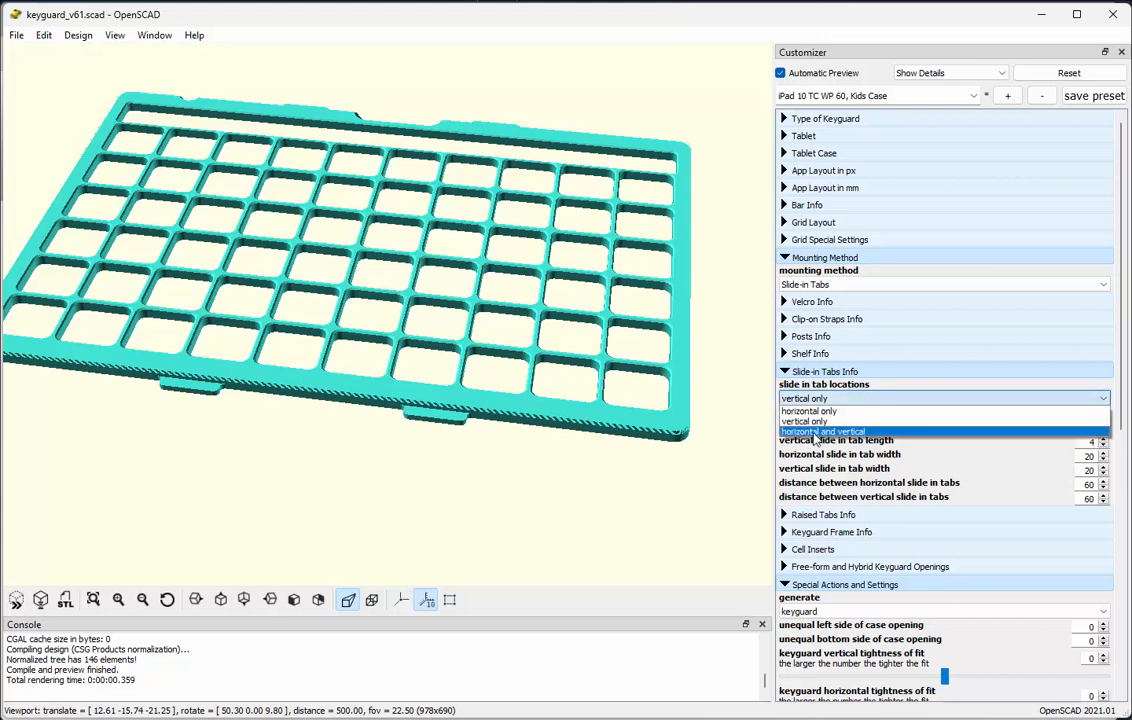
left_click(822, 431)
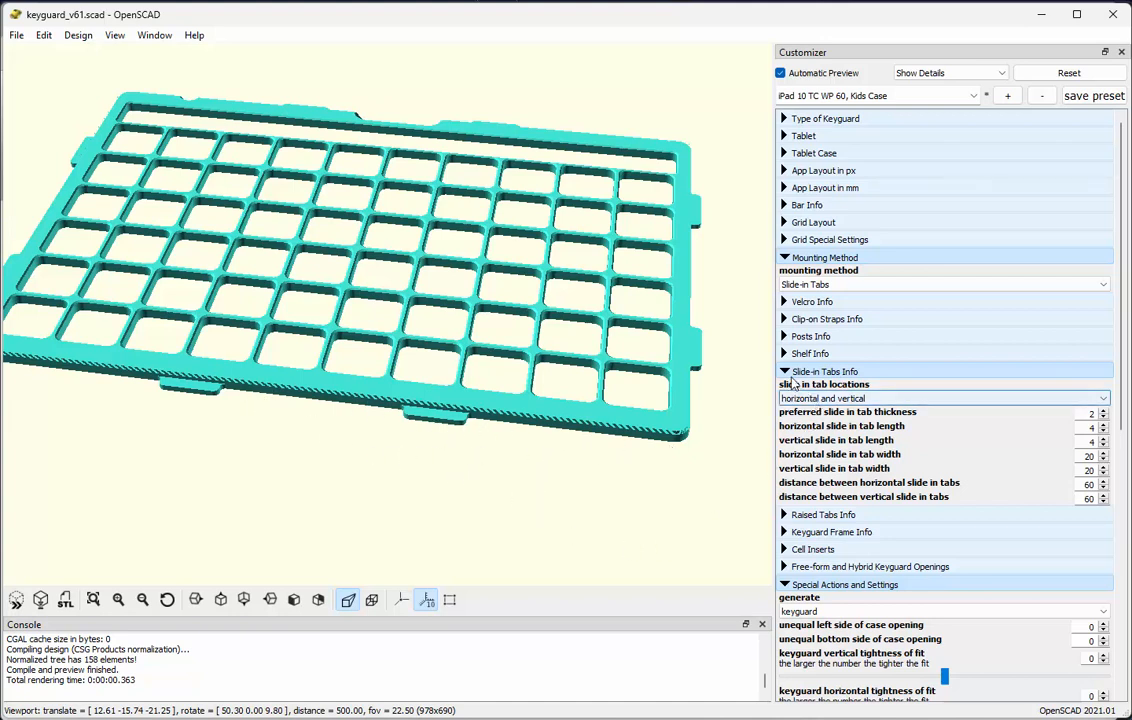
left_click(787, 375)
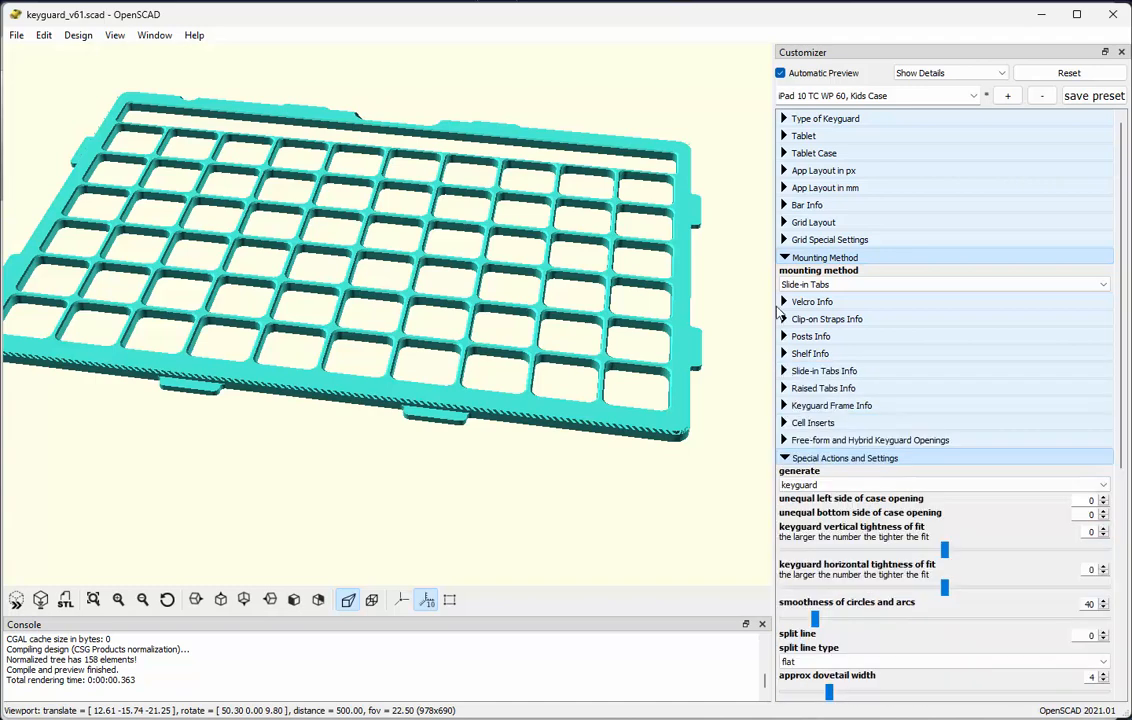
Change the mounting method to Raised Tabs and inspect the raised tabs on the keyguard's short sides.
left_click(791, 285)
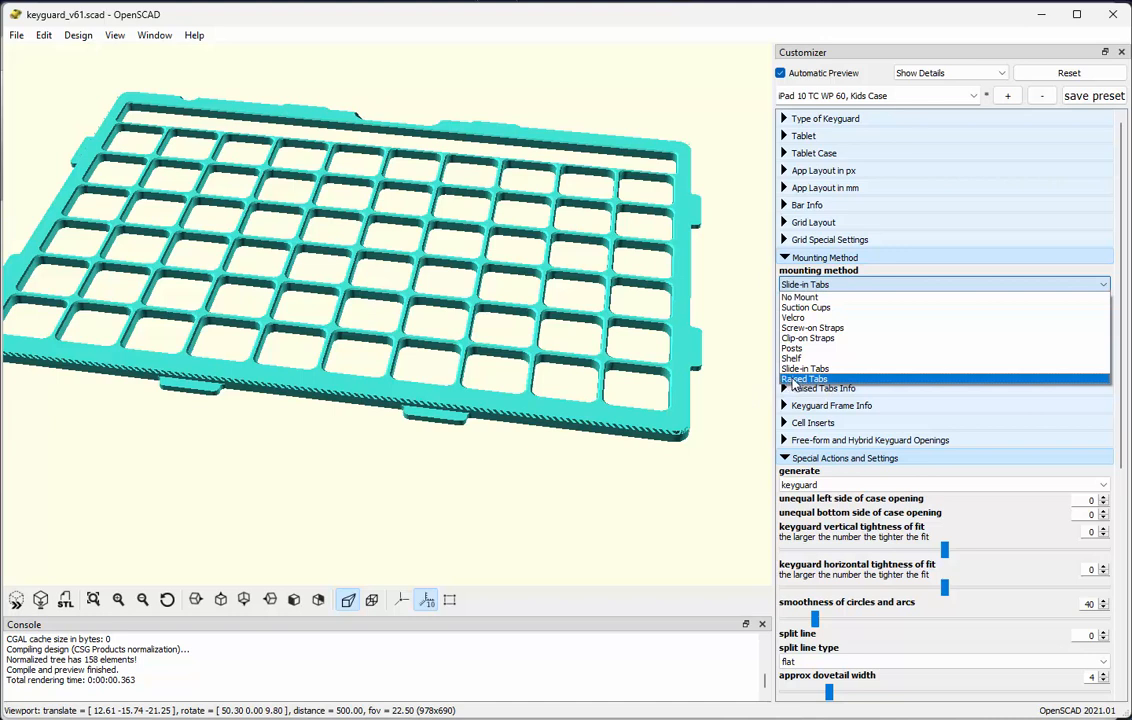
left_click(795, 380)
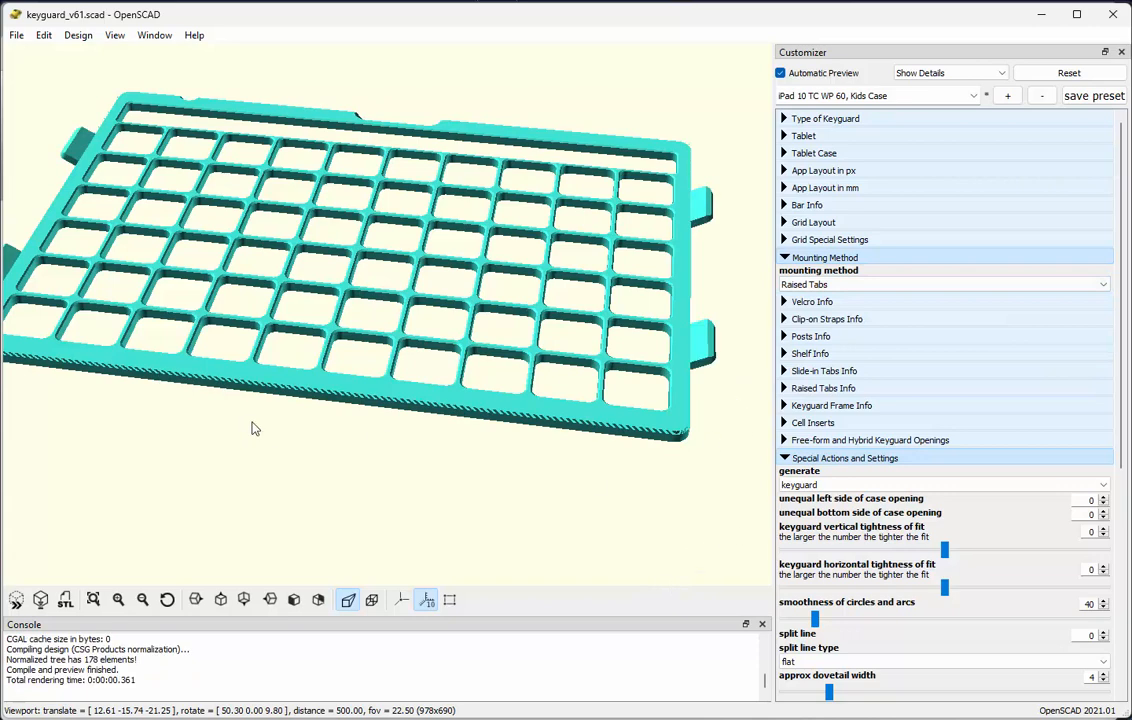
left_click_drag(665, 506, 650, 455)
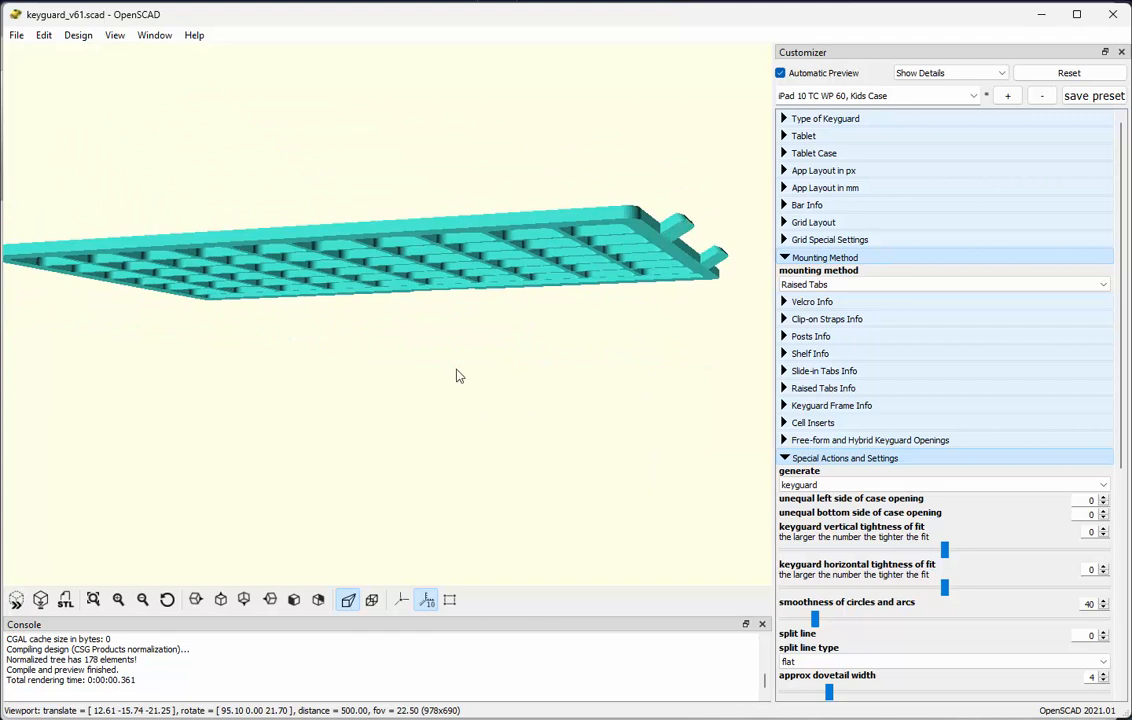
left_click_drag(460, 390, 619, 326)
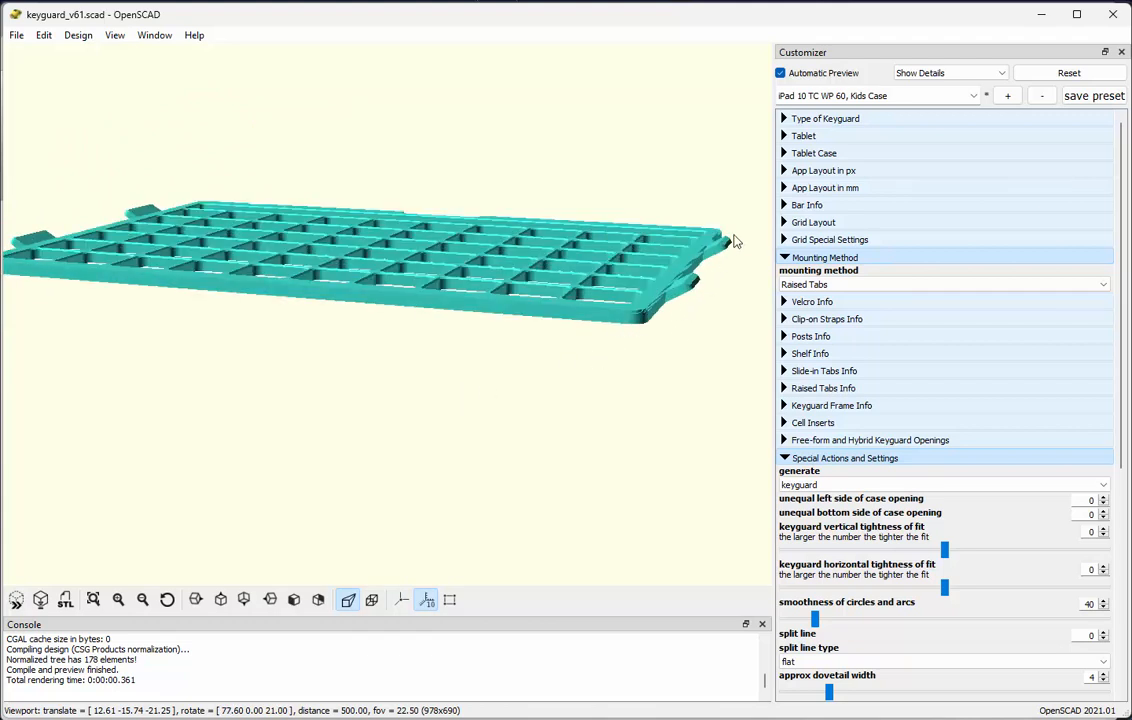
Enable the keyguard frame in the Keyguard Frame Info settings.
left_click_drag(250, 477, 286, 482)
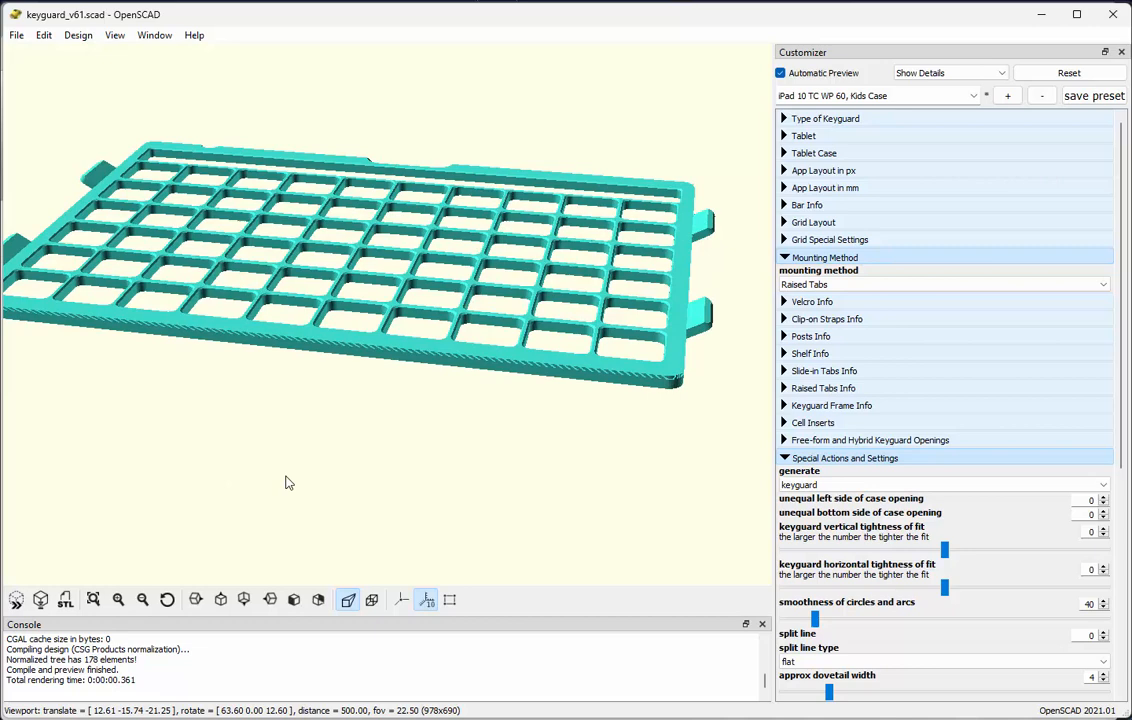
left_click_drag(670, 450, 661, 408)
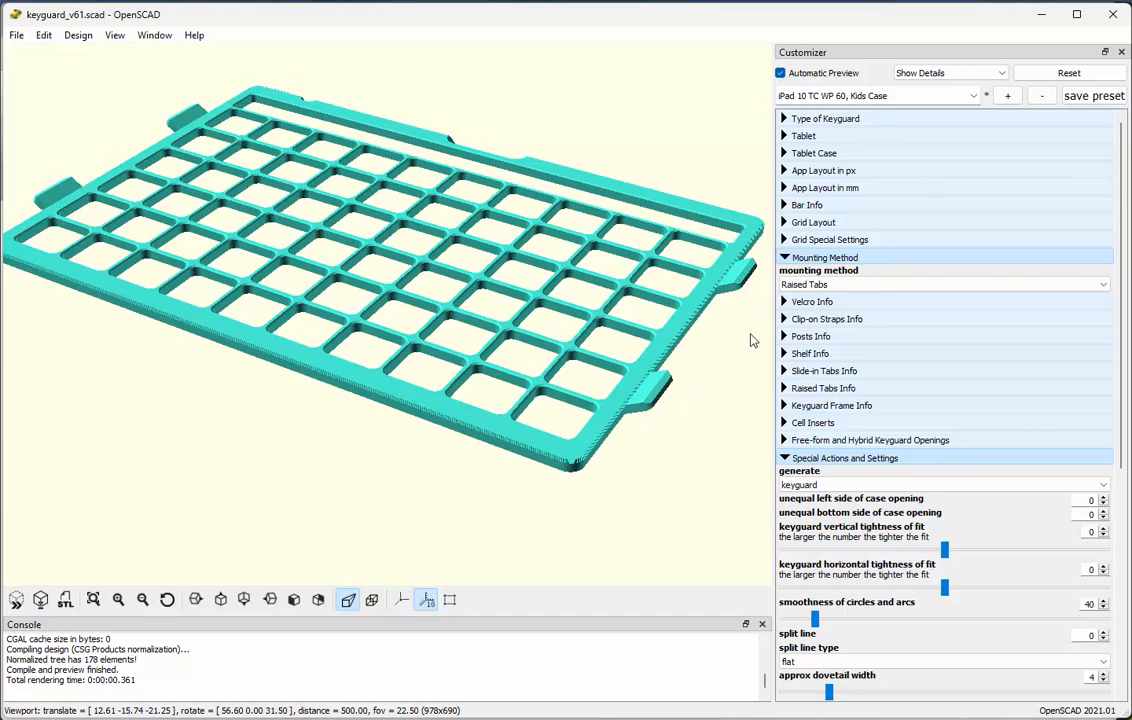
left_click_drag(727, 325, 715, 306)
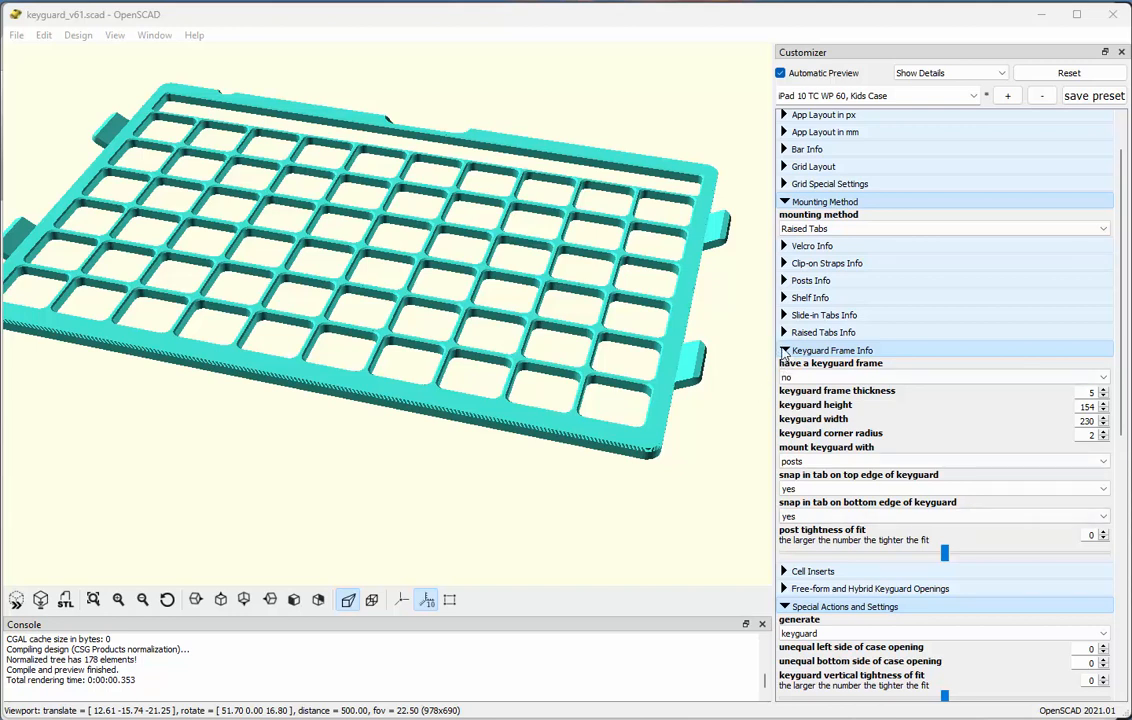
left_click(790, 379)
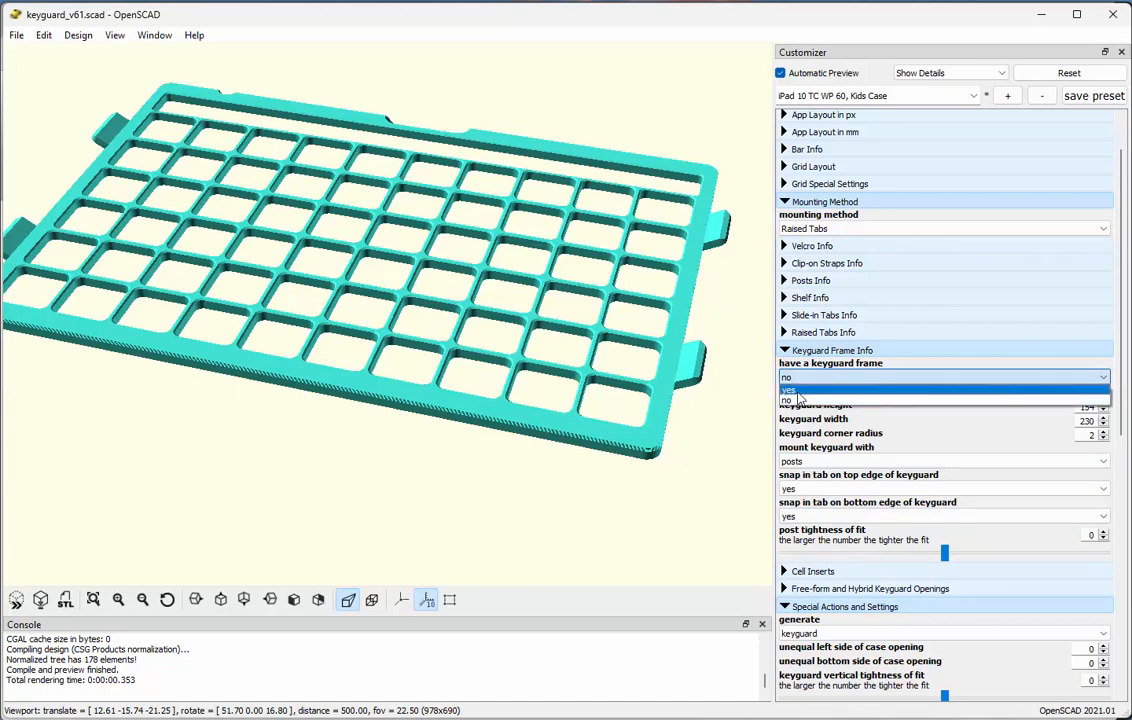
left_click(798, 394)
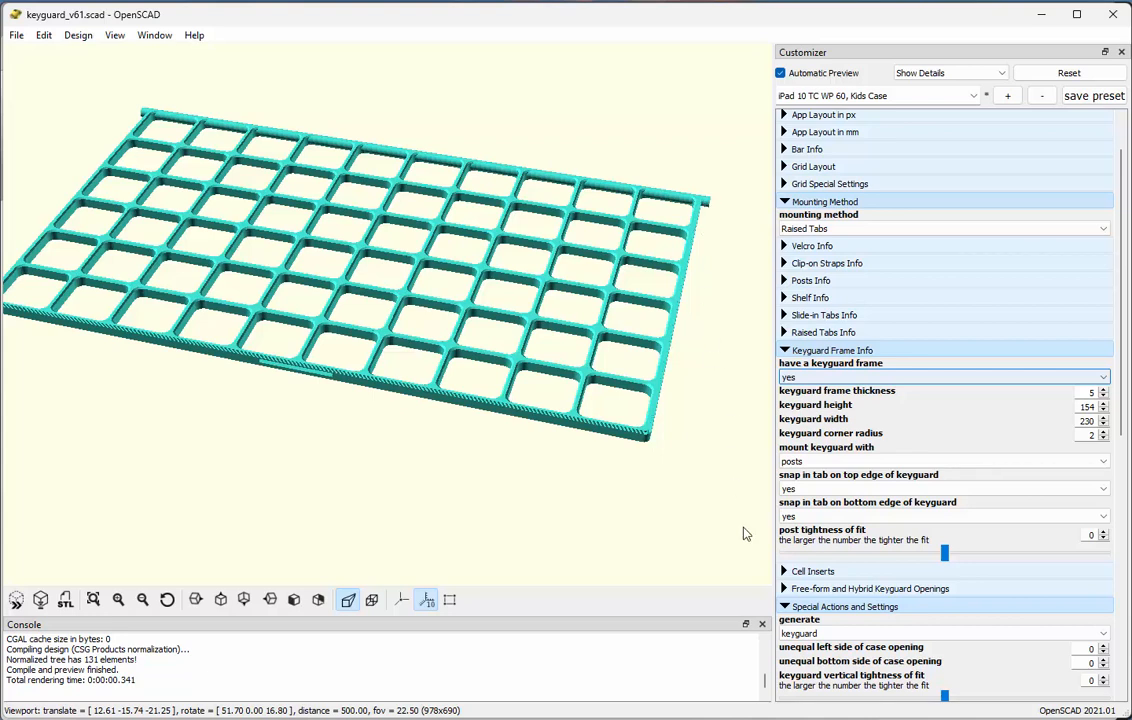
Generate the keyguard frame and inspect how it surrounds the keyguard with its raised tabs.
left_click(821, 637)
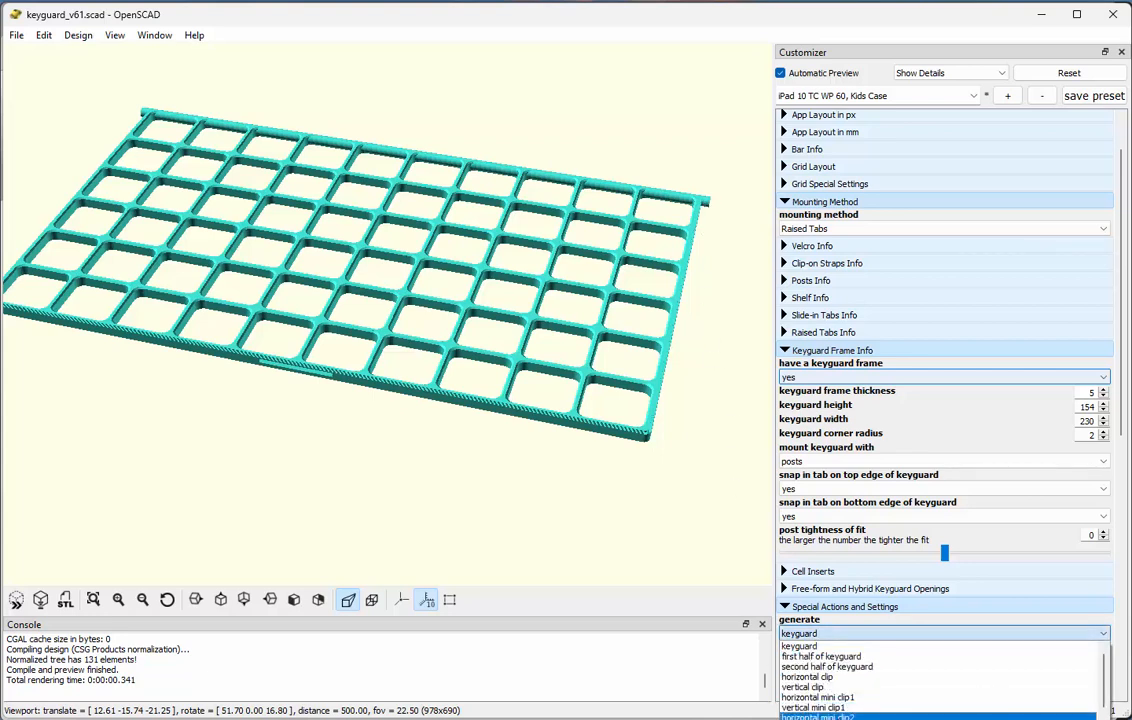
left_click(845, 718)
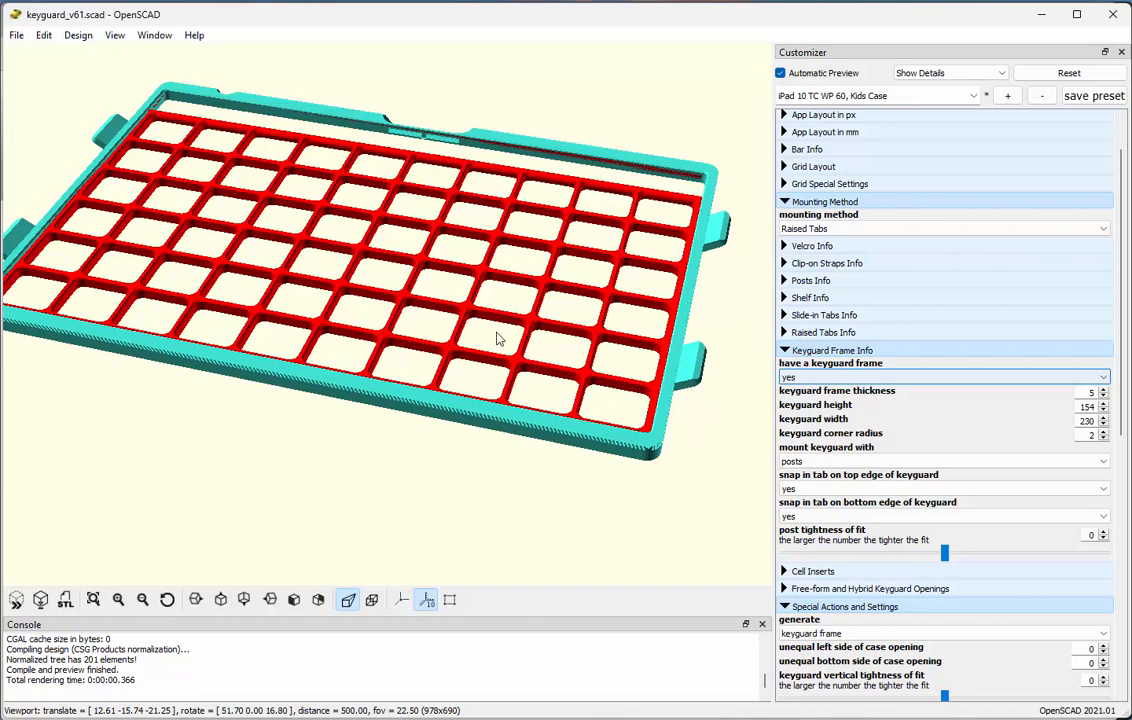
left_click_drag(703, 533, 418, 402)
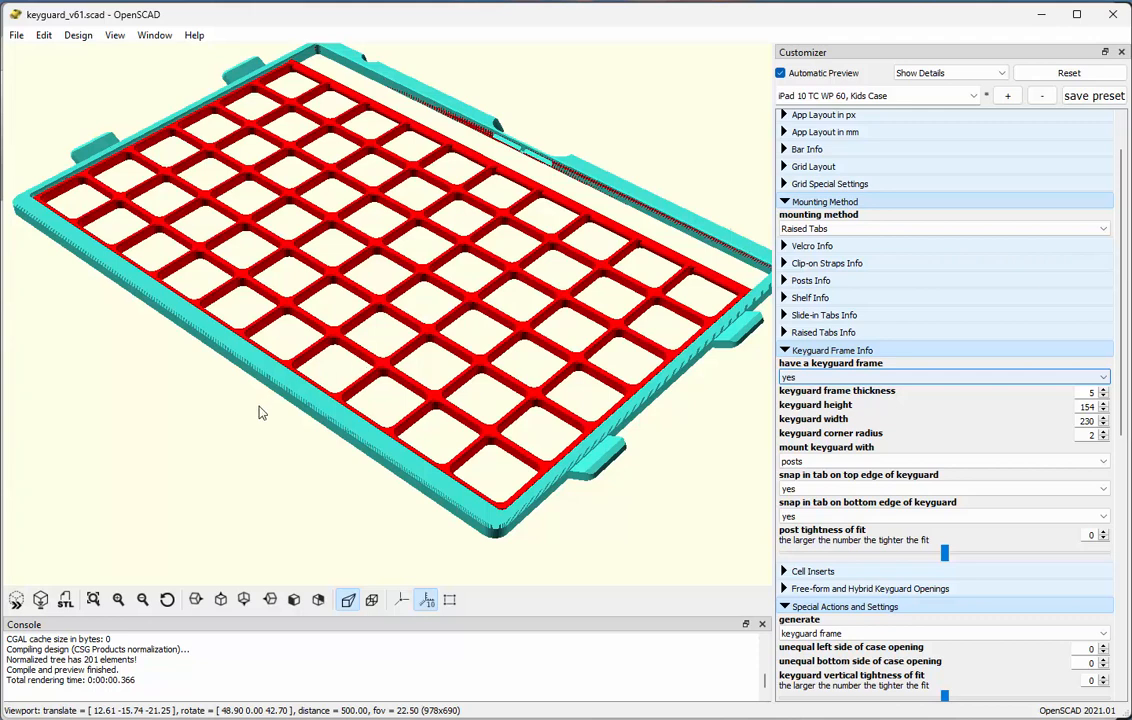
mouse_move(293, 528)
left_mouse_down()
mouse_move(303, 536)
mouse_move(306, 526)
left_mouse_up()
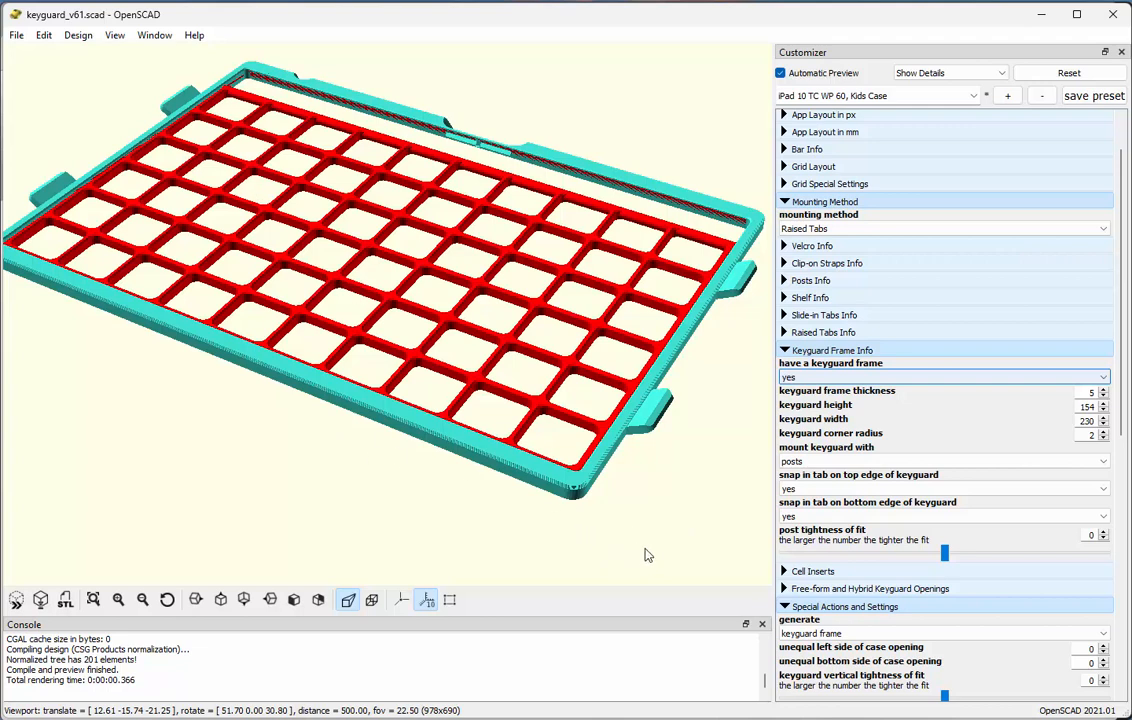
left_click_drag(655, 558, 662, 558)
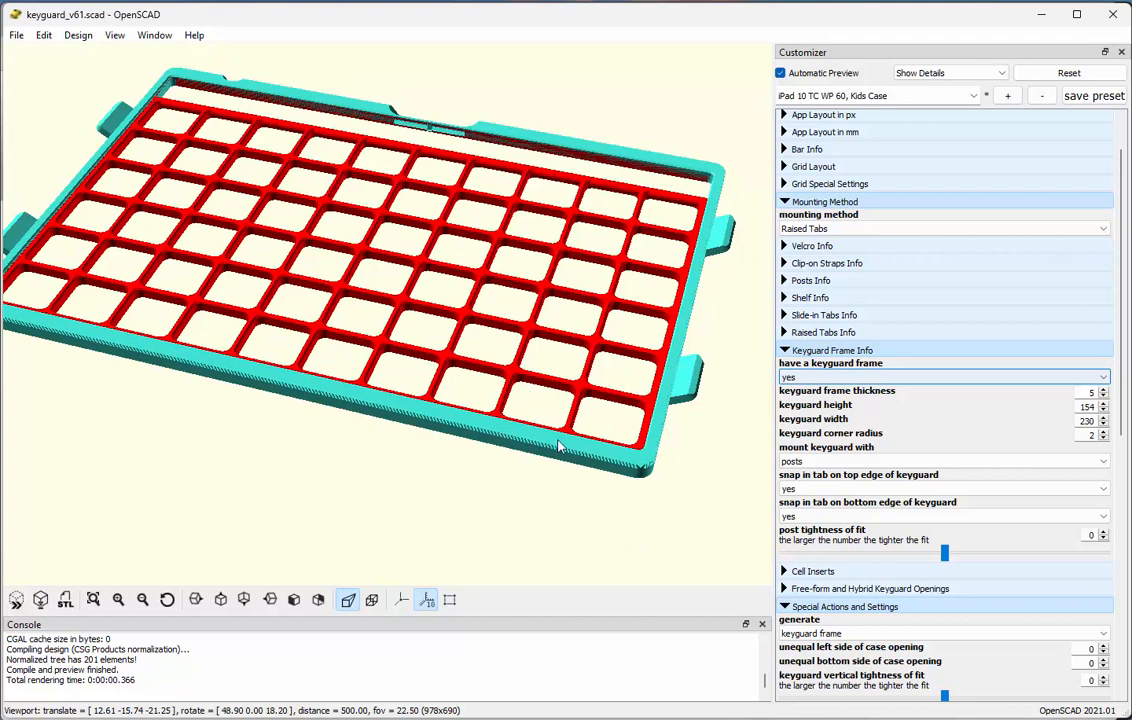
Try the Shelf mounting method on the keyguard frame before setting the method to No Mount, and close the Mounting Method group.
left_click(835, 229)
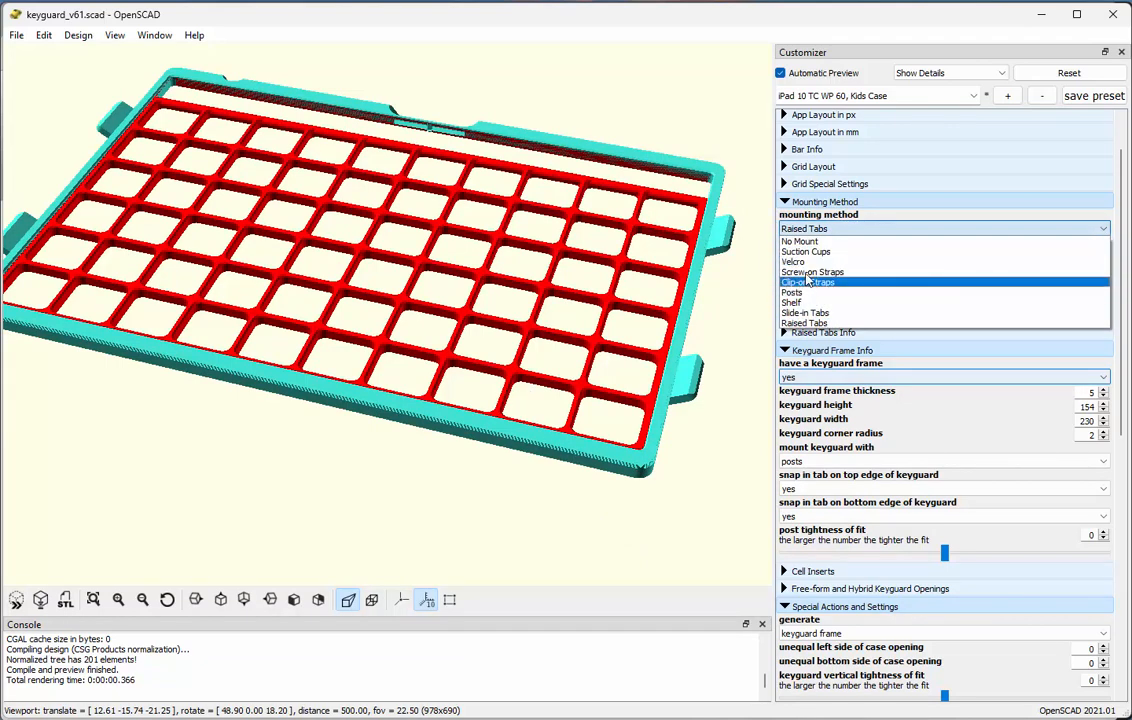
left_click(803, 302)
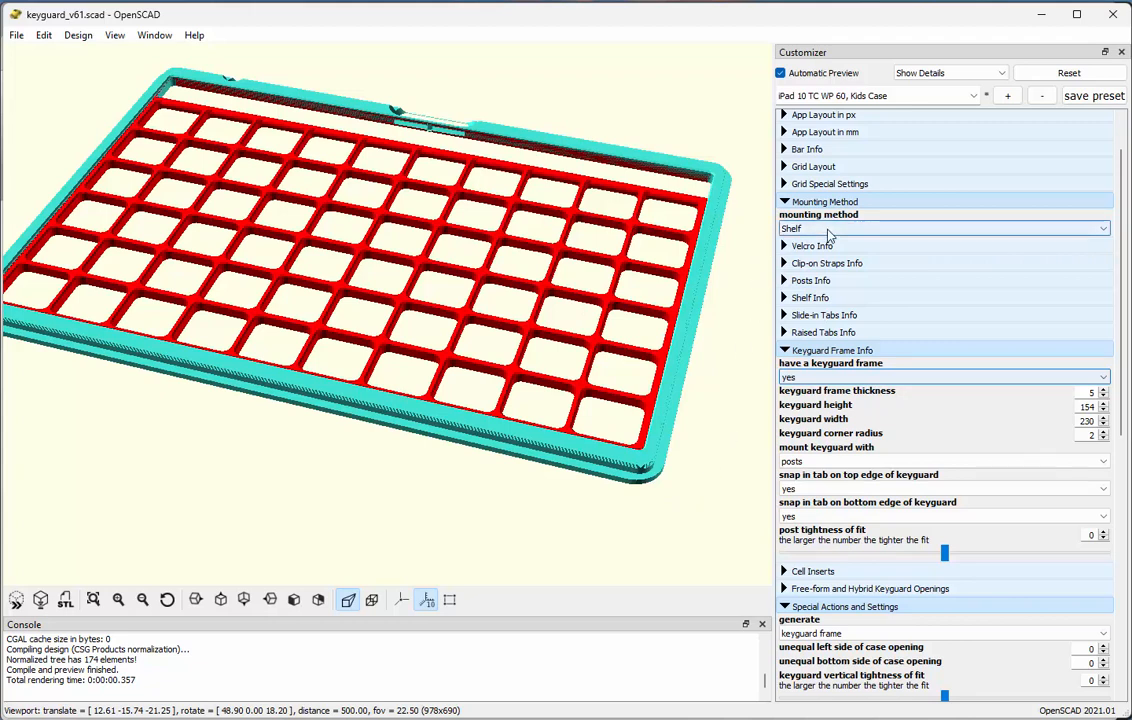
left_click(810, 230)
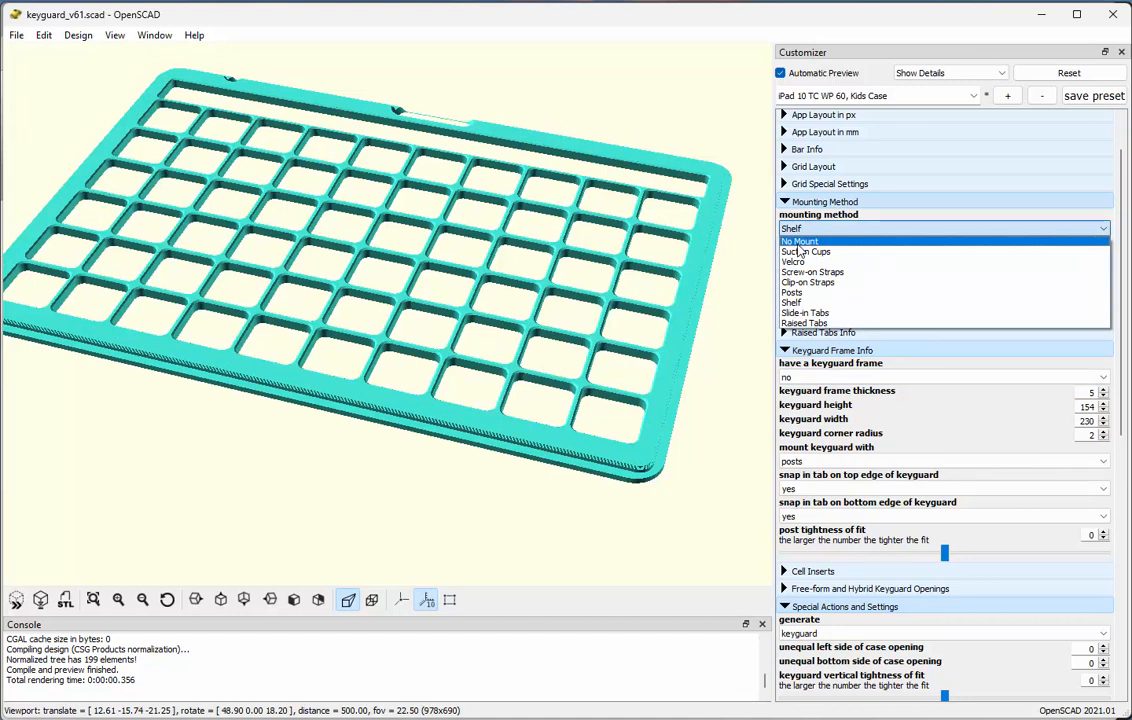
left_click(800, 243)
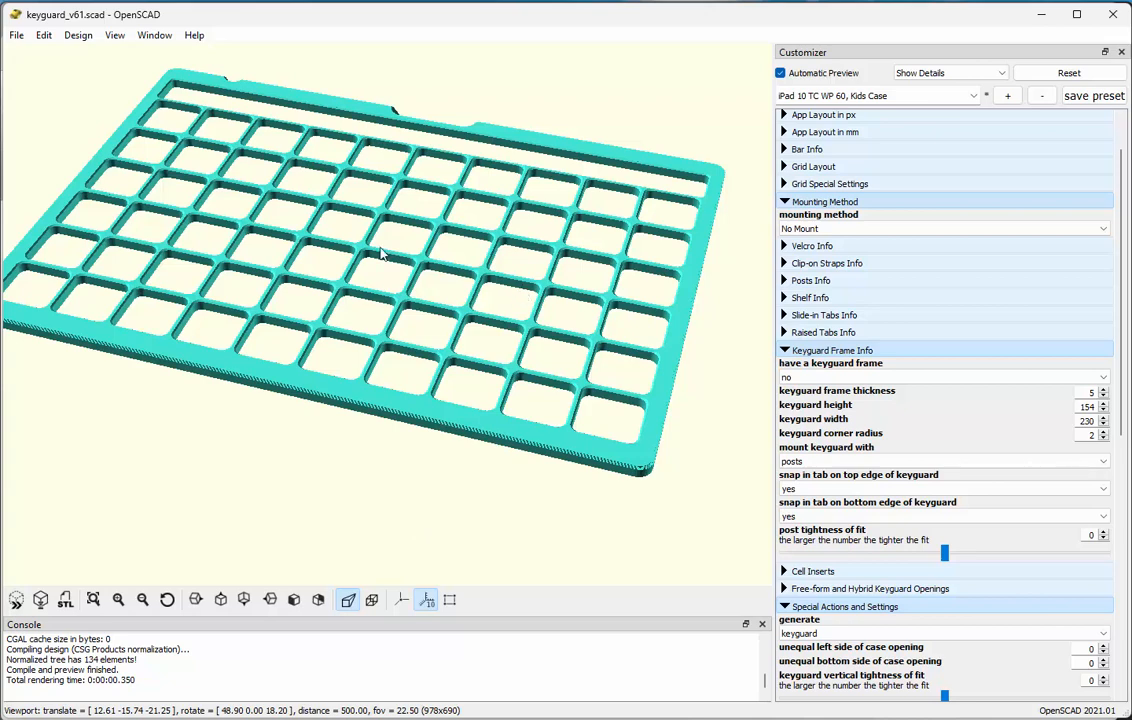
left_click_drag(688, 505, 682, 523)
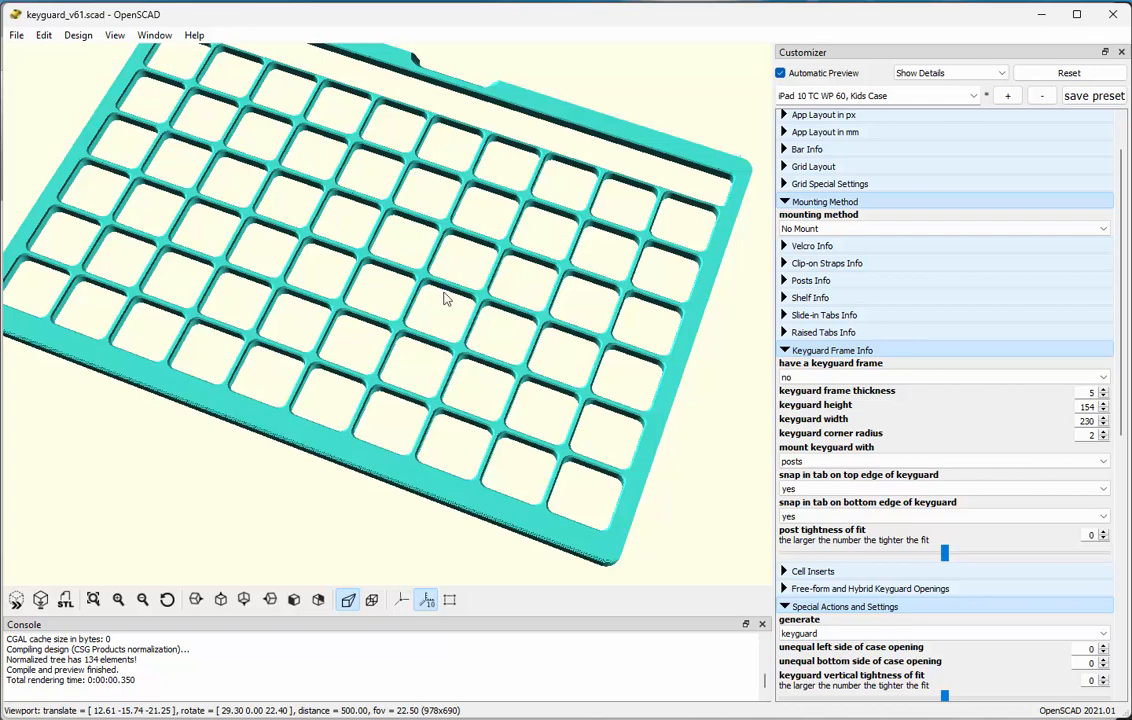
scroll(447, 298, "down", 3)
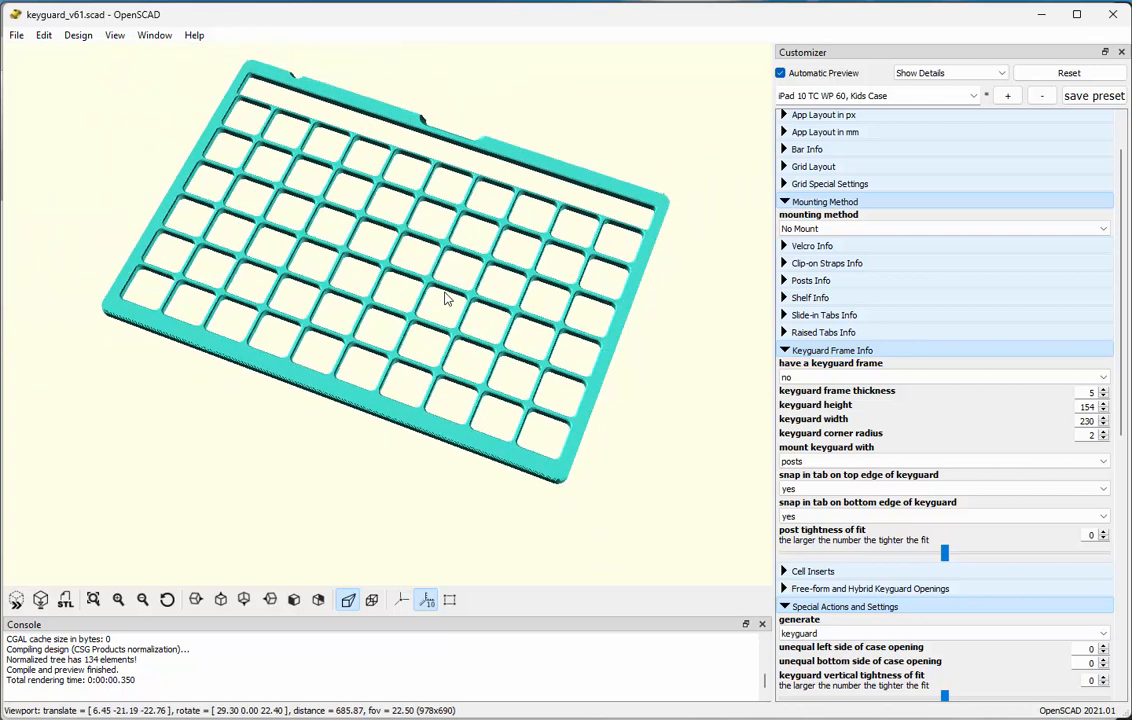
mouse_move(489, 258)
right_mouse_down()
mouse_move(490, 272)
mouse_move(489, 254)
mouse_move(472, 246)
right_mouse_up()
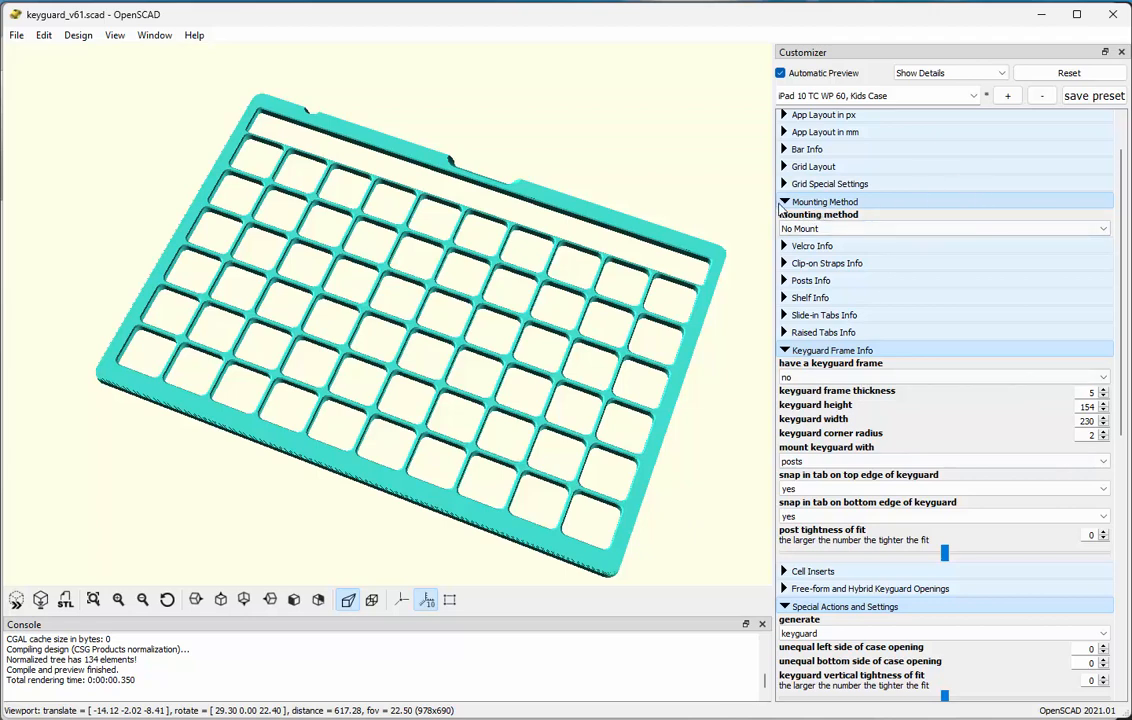
left_click(785, 202)
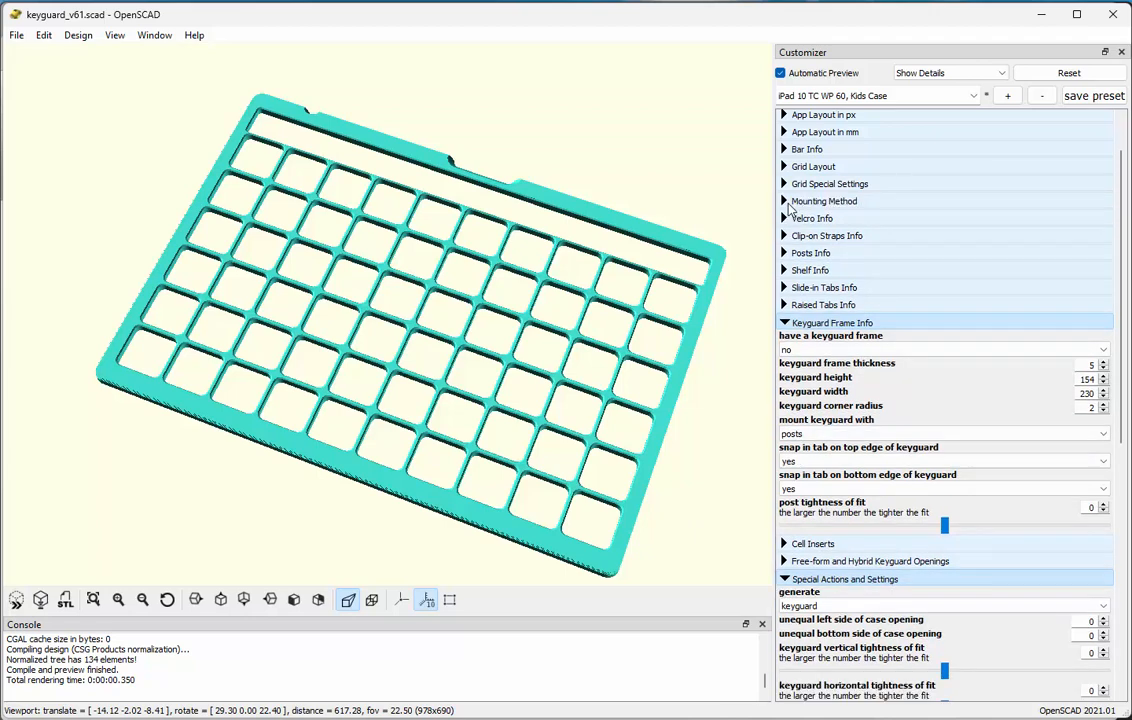
Set the Bar Info option for exposing the upper command bar to no.
left_click(785, 149)
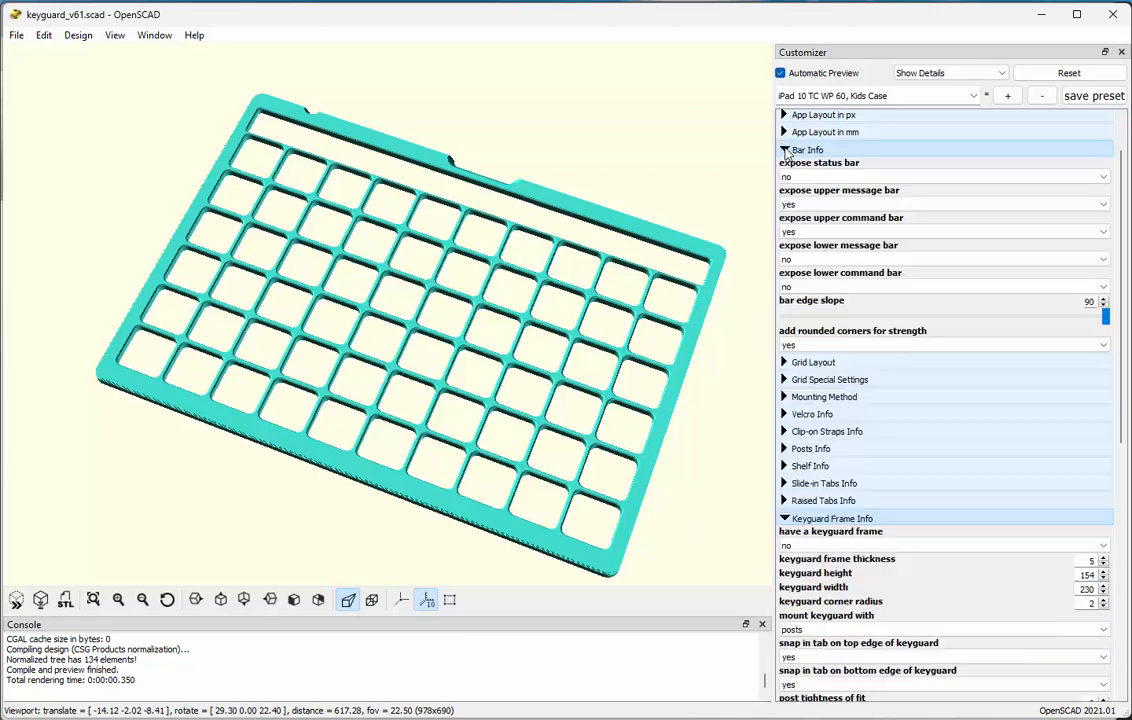
left_click(804, 233)
left_click(800, 254)
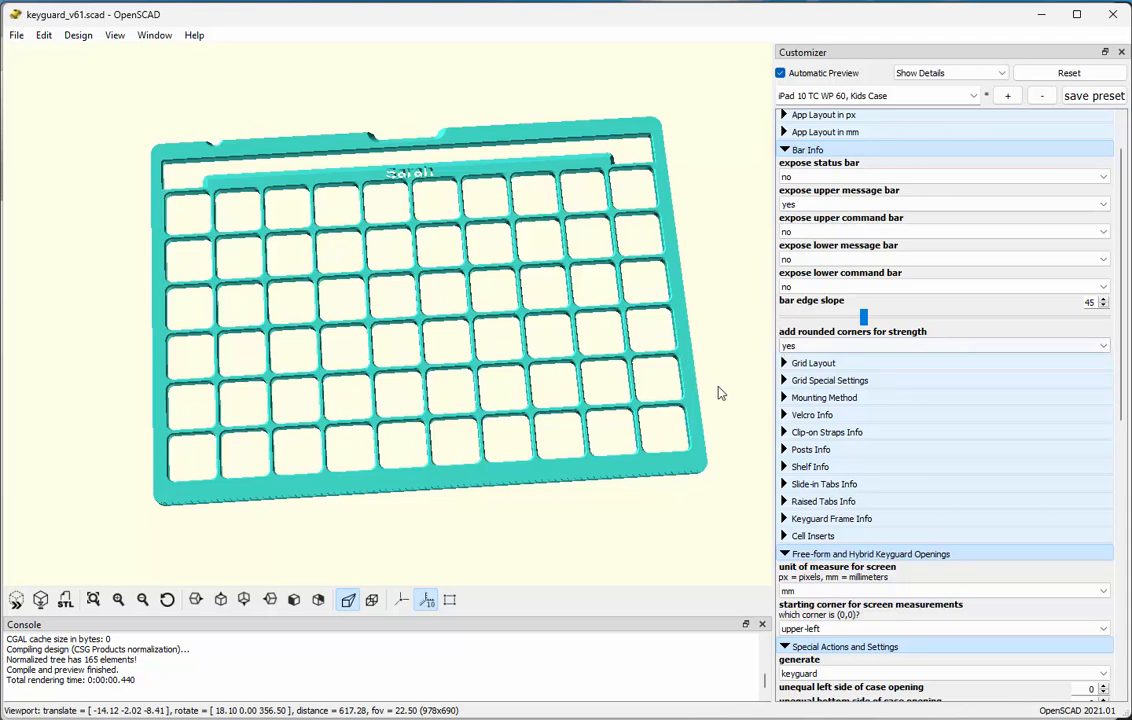
Check the keyguard openings from the top view by overlaying the app screenshot, and set include screenshot back to no.
left_click_drag(677, 413, 615, 365)
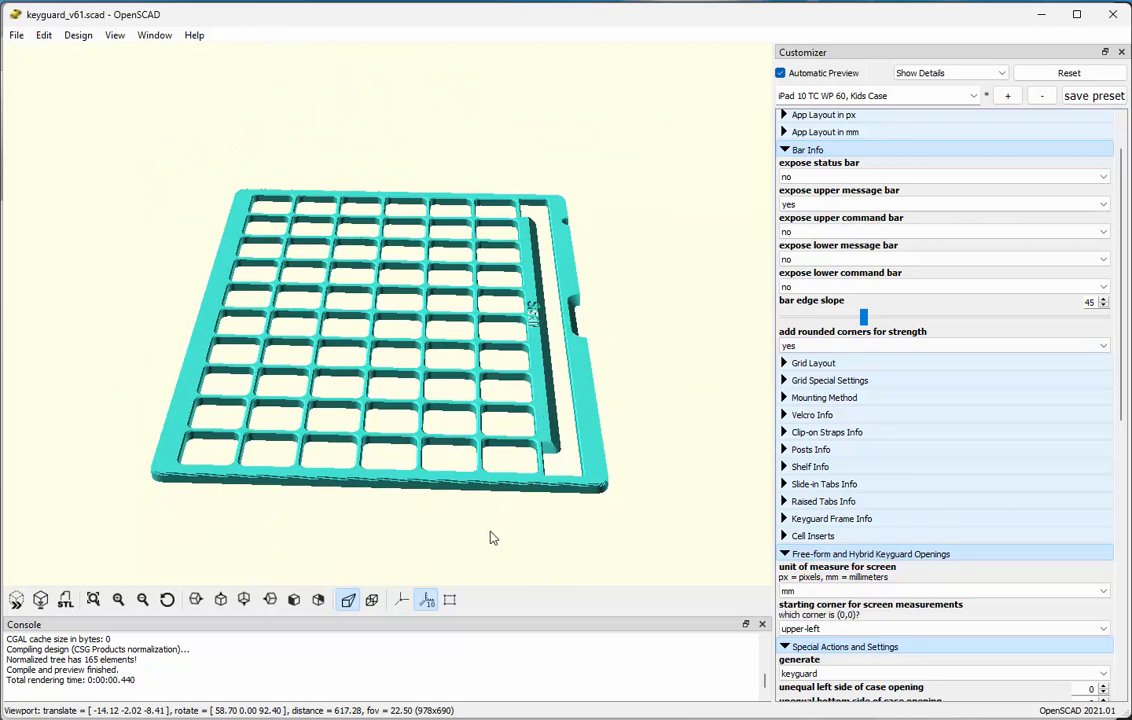
left_click_drag(501, 559, 574, 525)
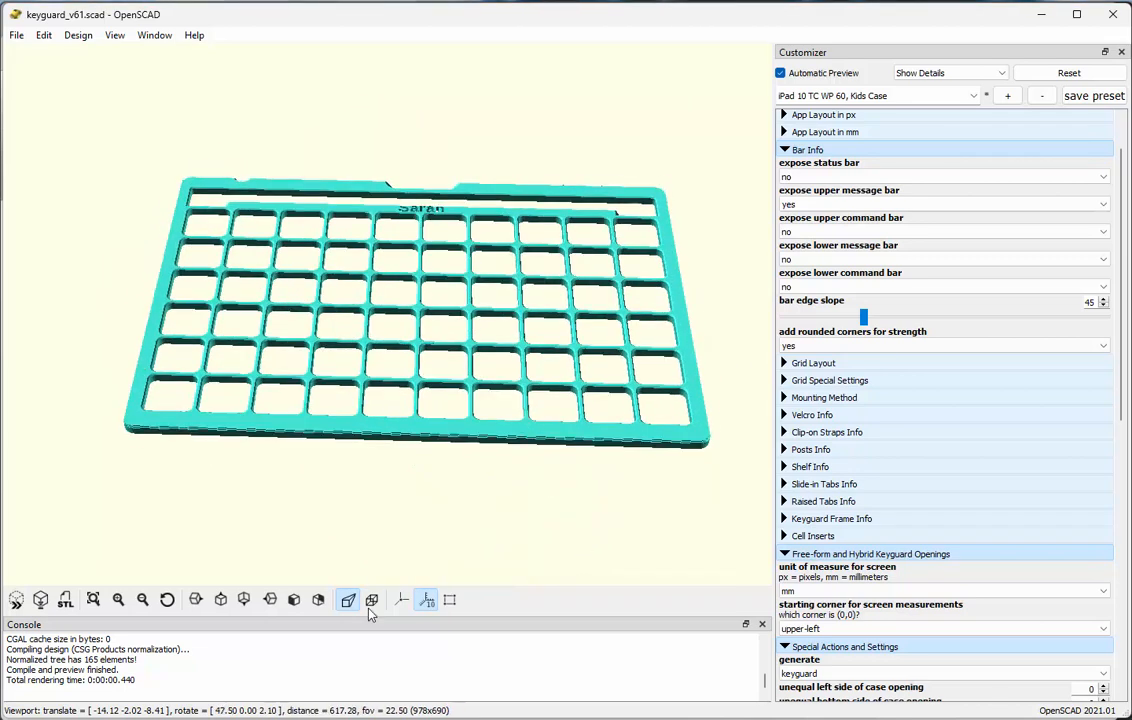
left_click(221, 600)
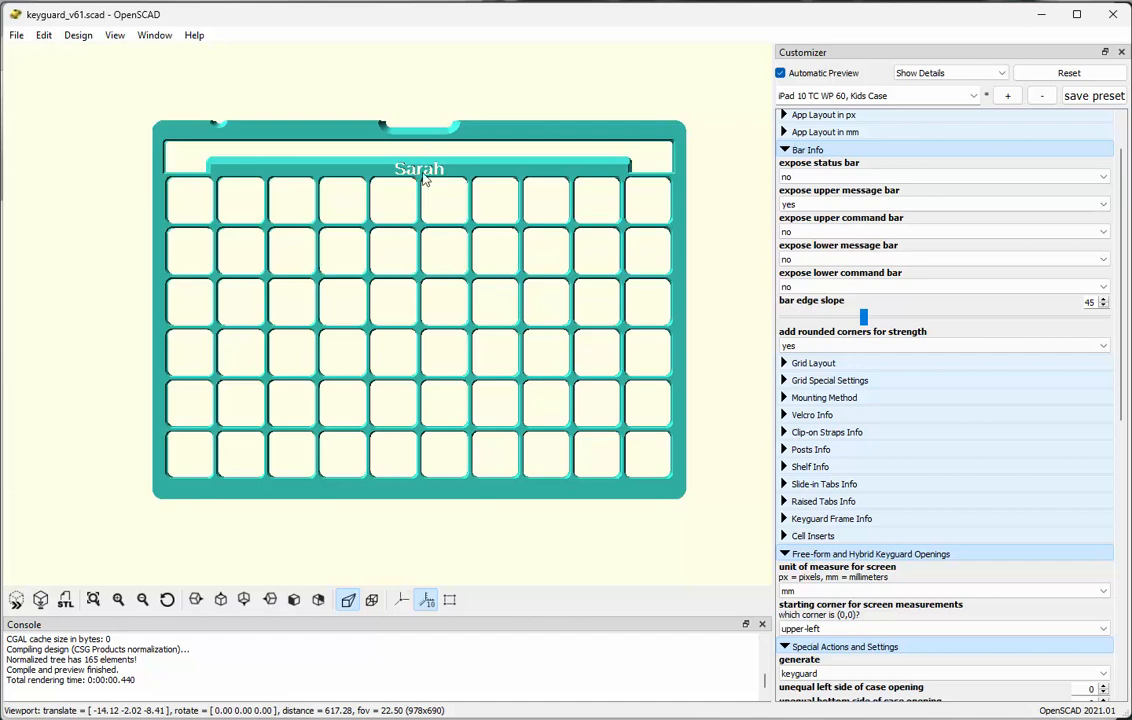
scroll(424, 176, "down", 1)
scroll(424, 176, "up", 3)
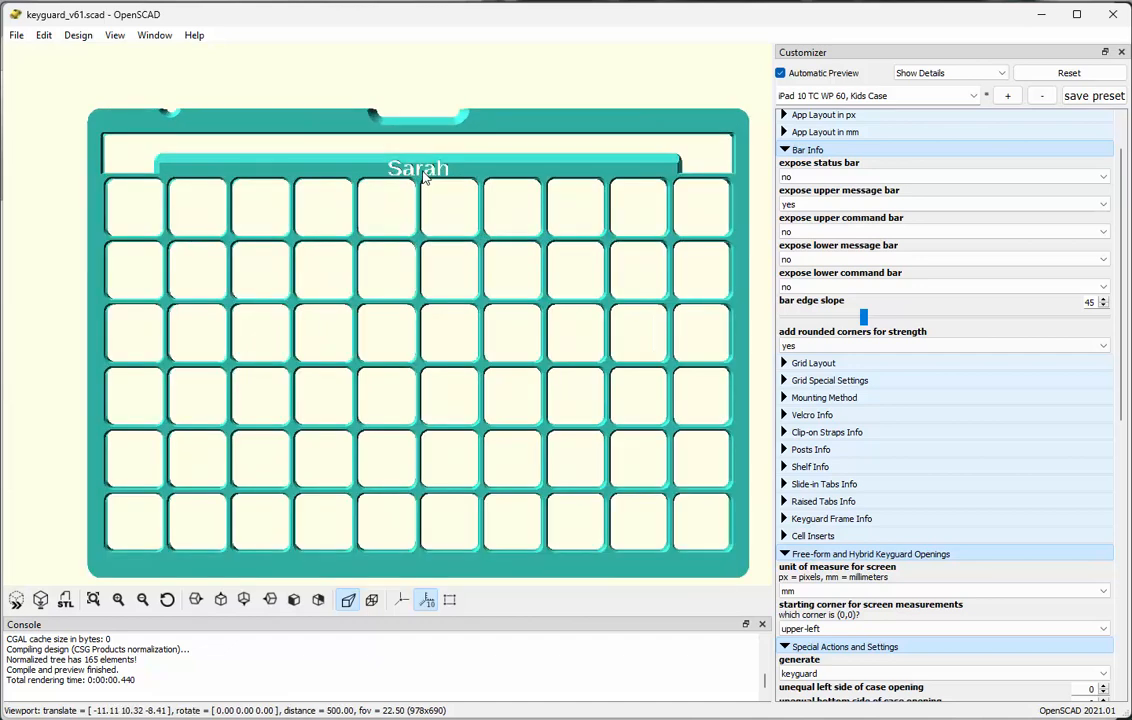
scroll(935, 586, "down", 5)
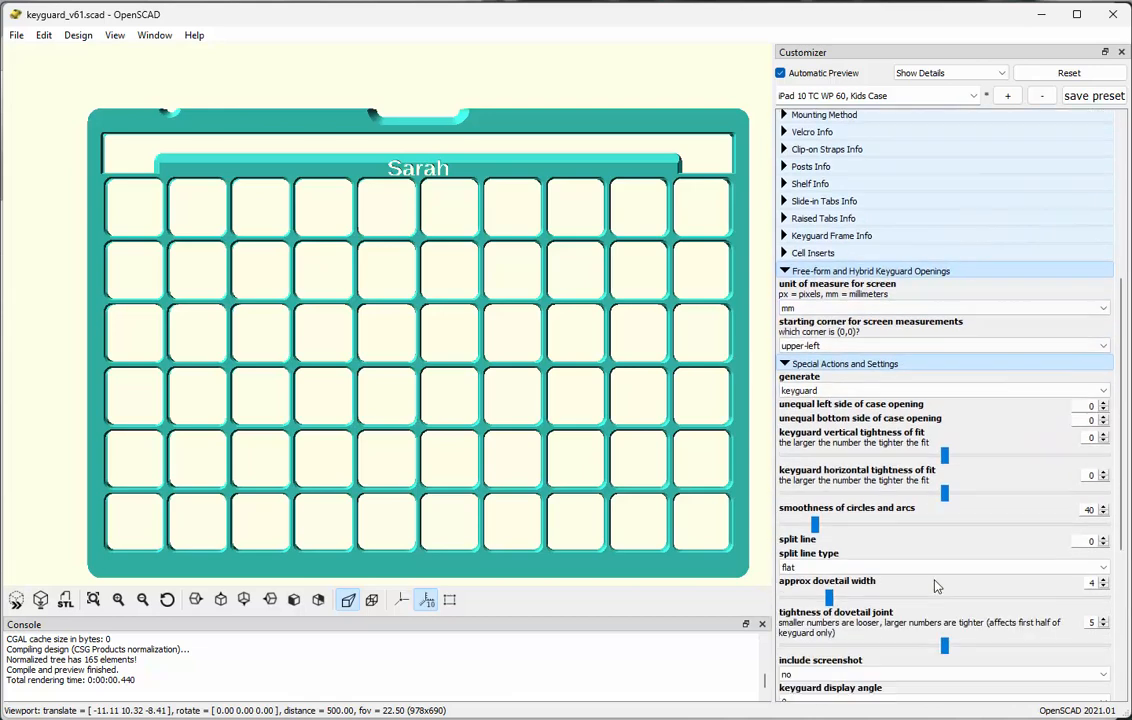
scroll(935, 586, "down", 3)
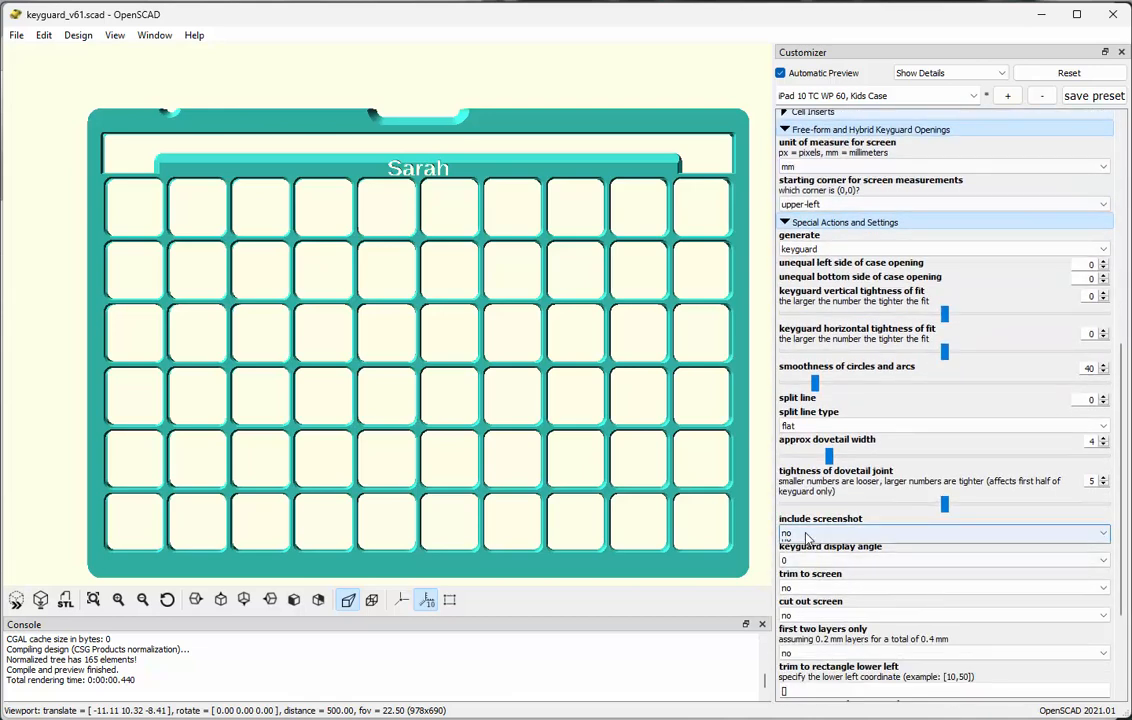
left_click(792, 549)
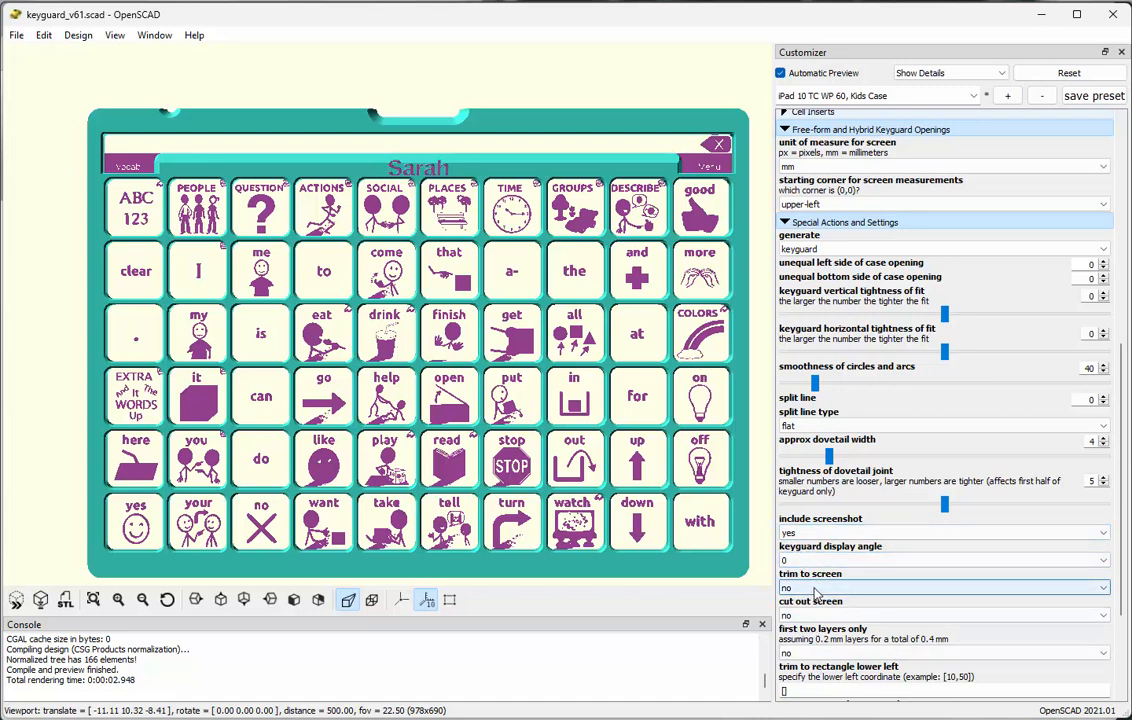
left_click(815, 532)
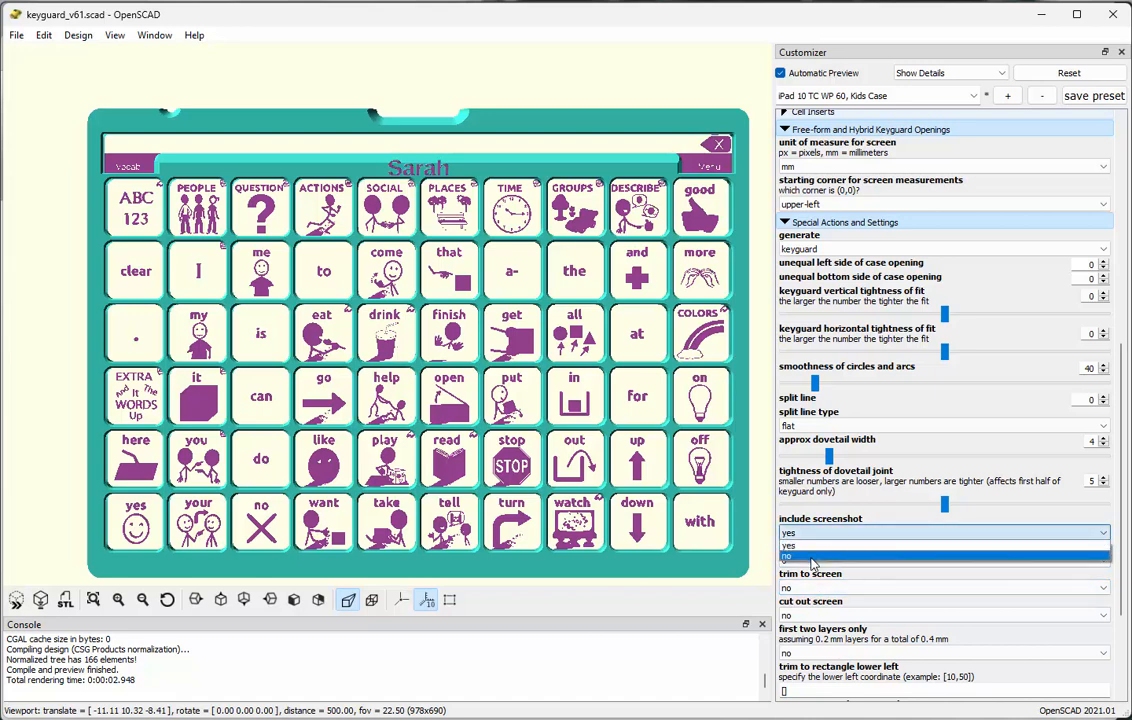
left_click(812, 558)
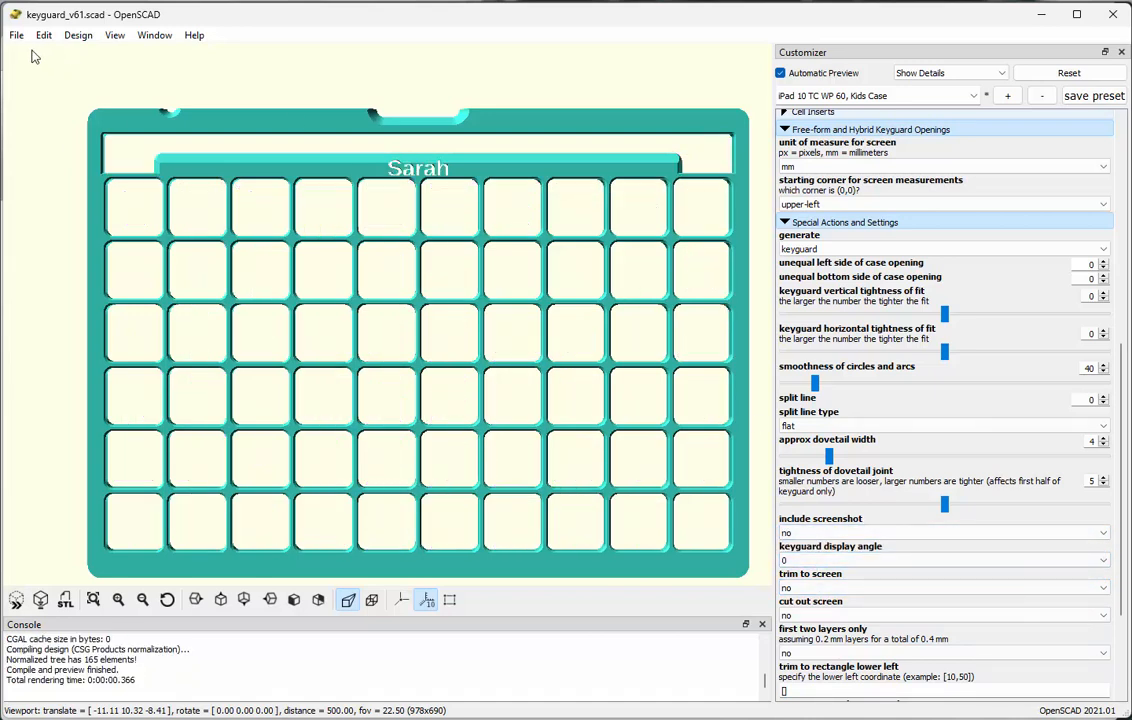
Render the keyguard and export it as an STL file named after its owner in the design demo folder.
left_click(78, 36)
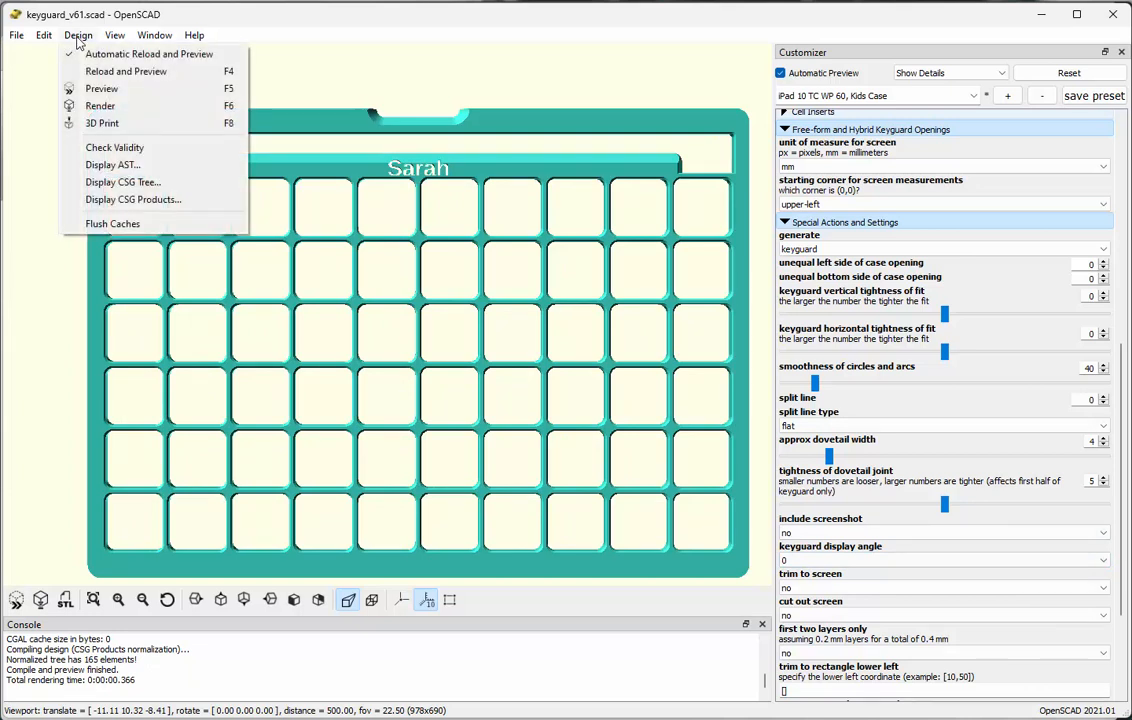
left_click(96, 114)
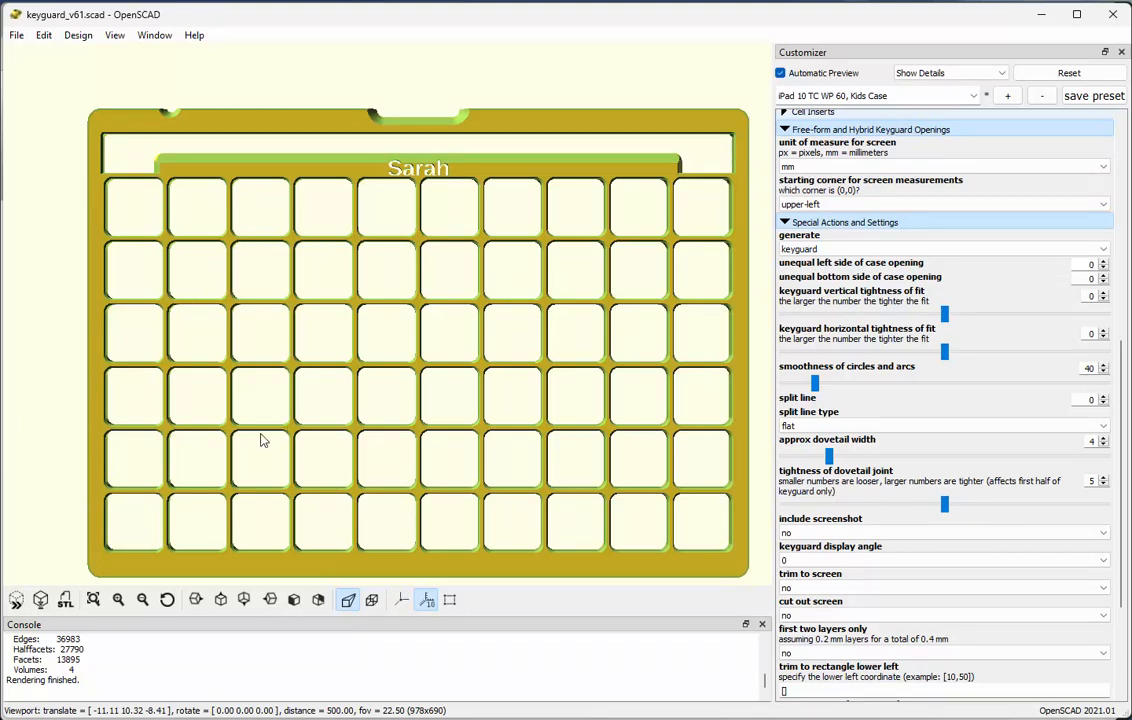
left_click(16, 36)
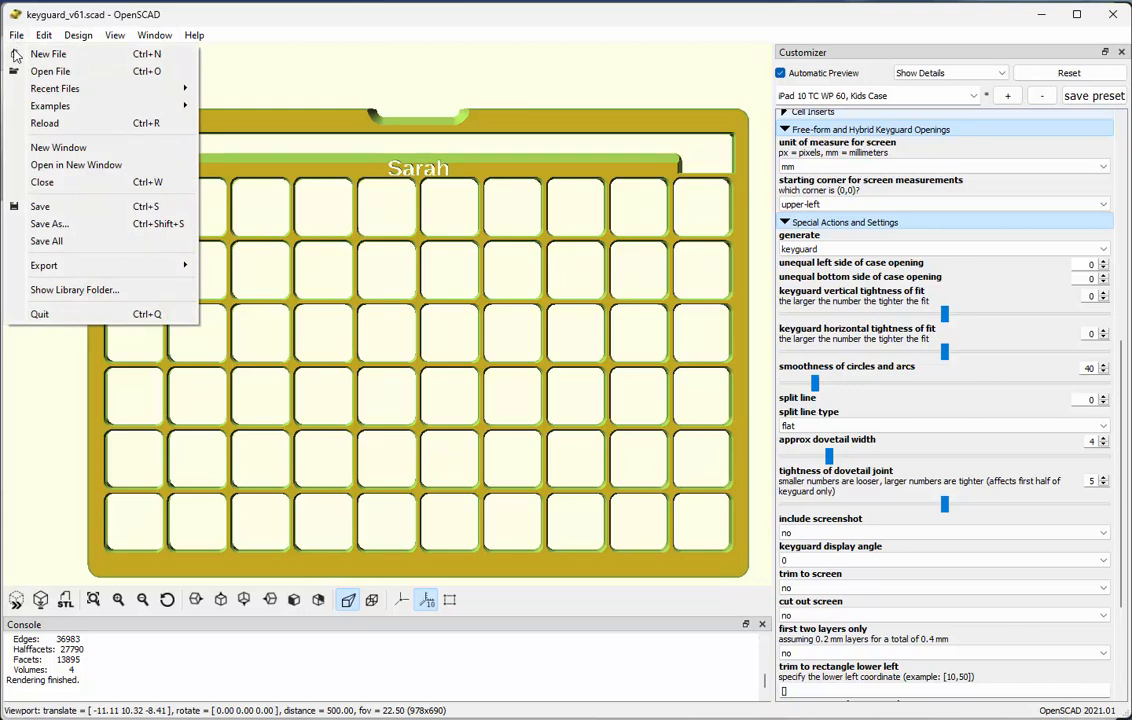
mouse_move(58, 268)
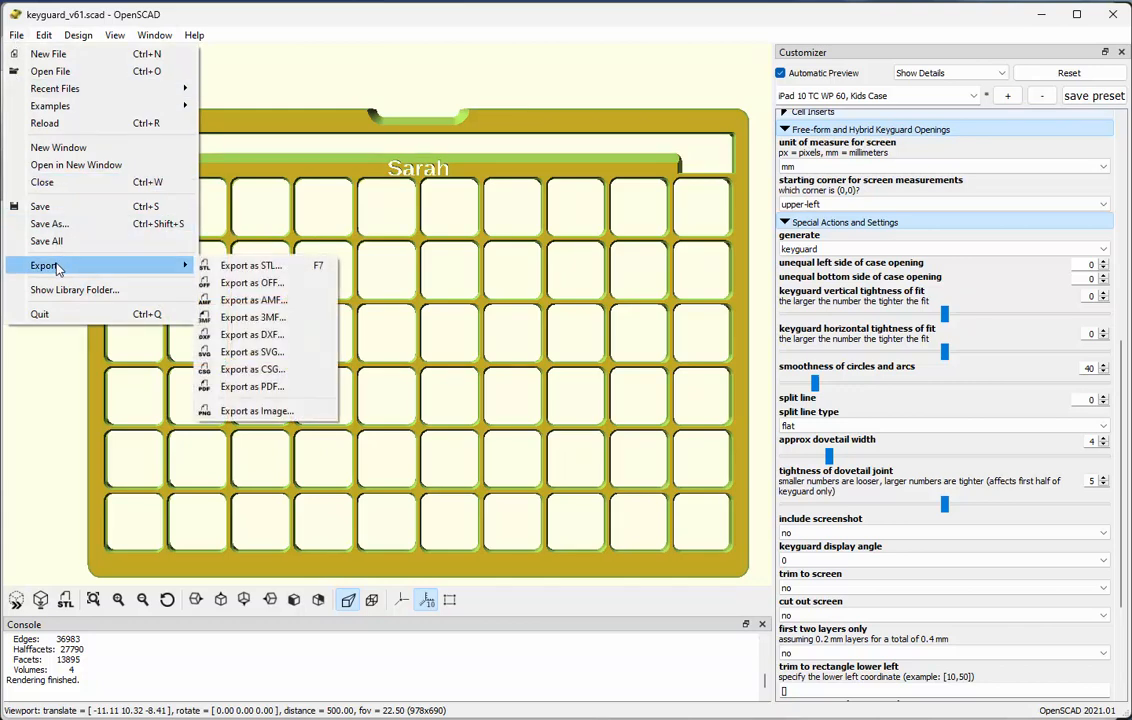
left_click(290, 268)
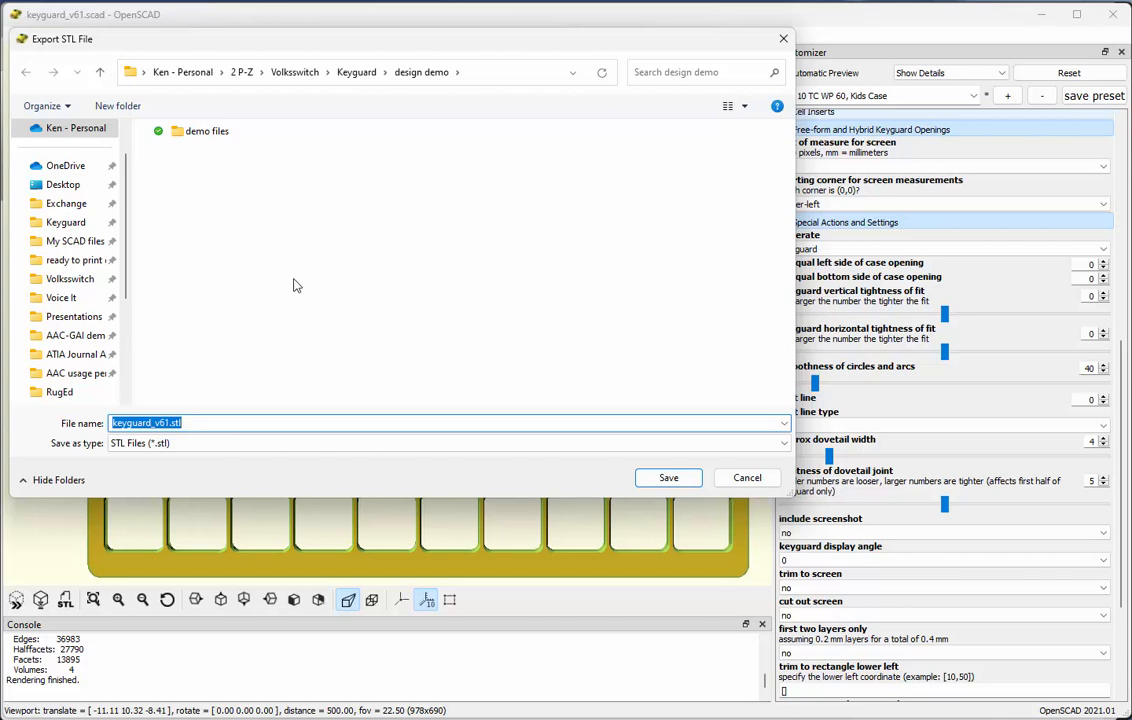
type("sarahs")
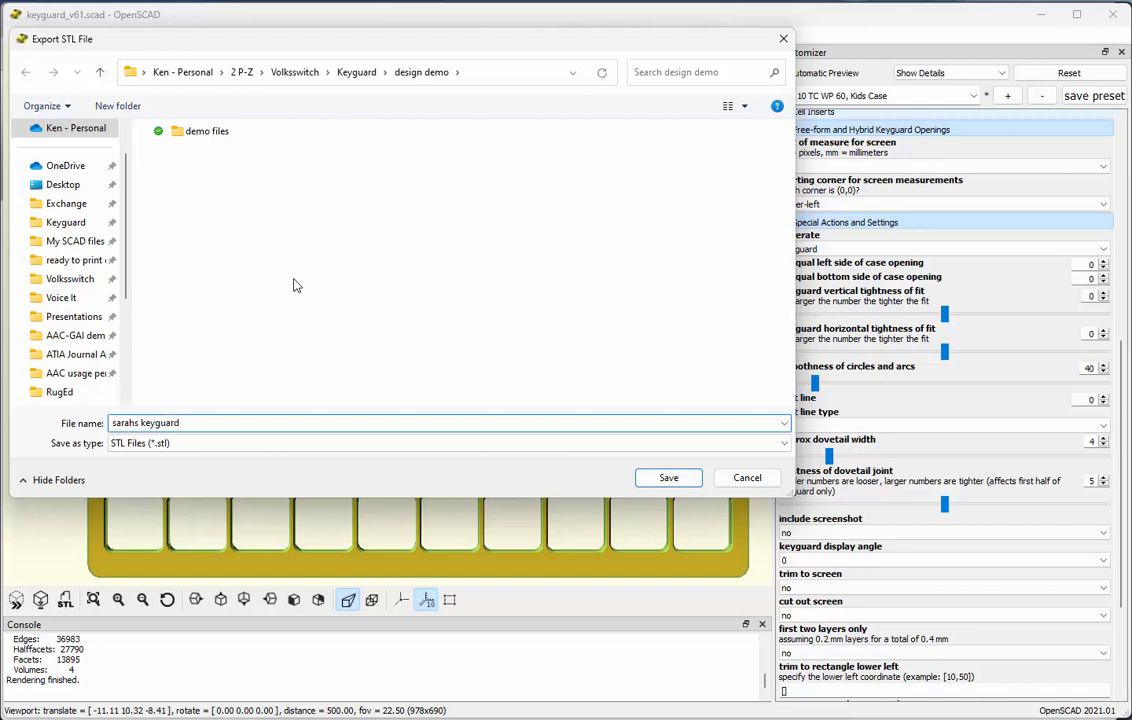
key("Return")
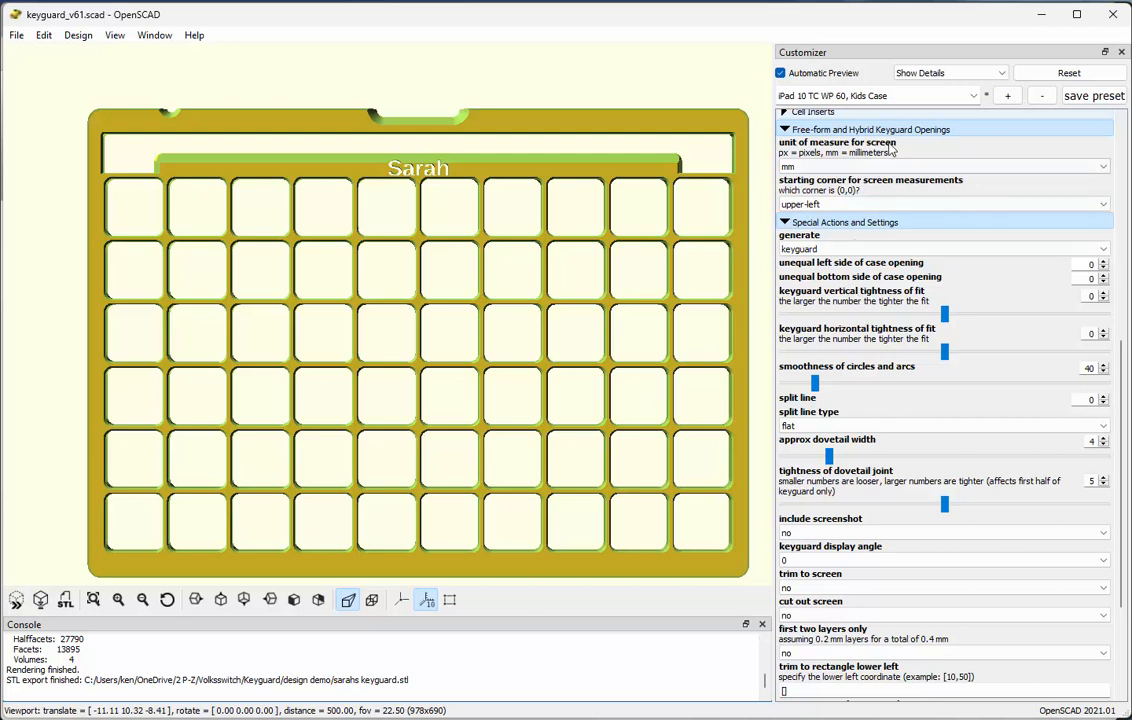
Save the current settings to the "iPad 10 TC WP 60, Kids Case" preset.
left_click(1090, 100)
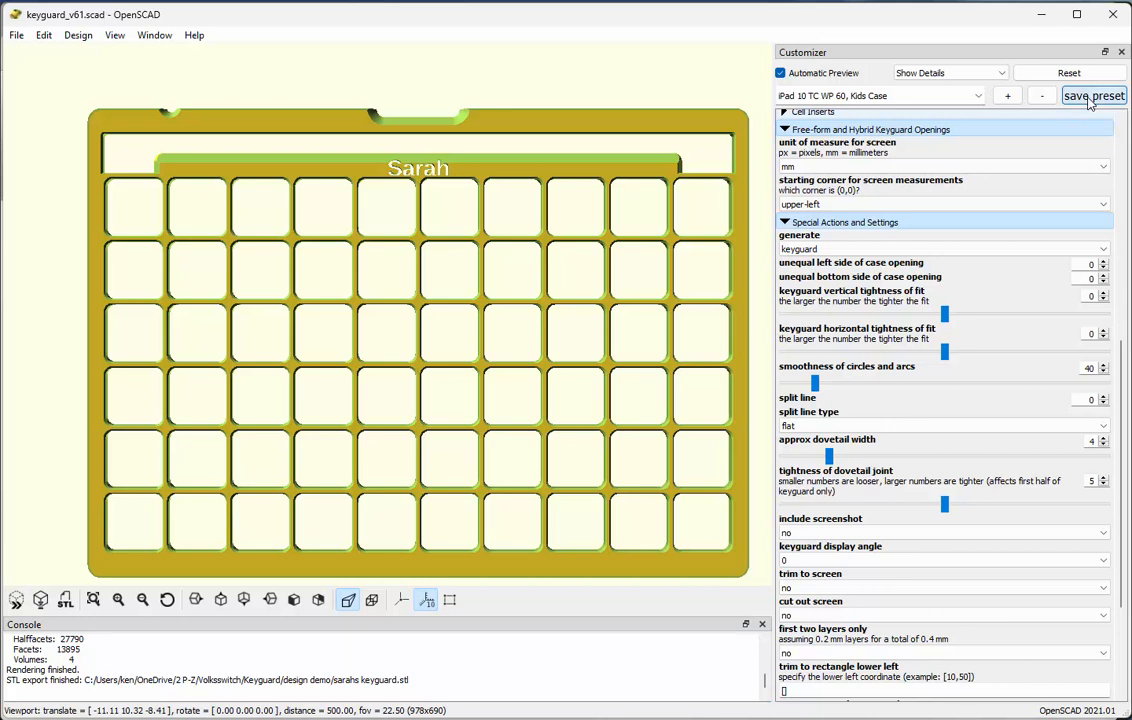